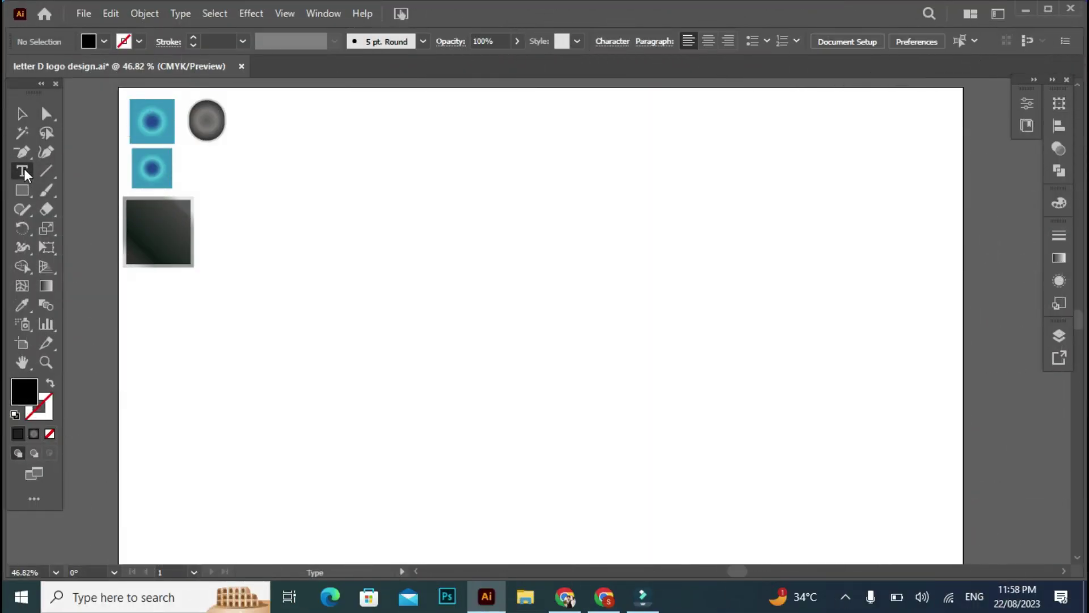
Step: Add the letter D as text in Arial Rounded MT Bold and move it nearer the middle of the artboard
left_click(24, 172)
left_click(253, 382)
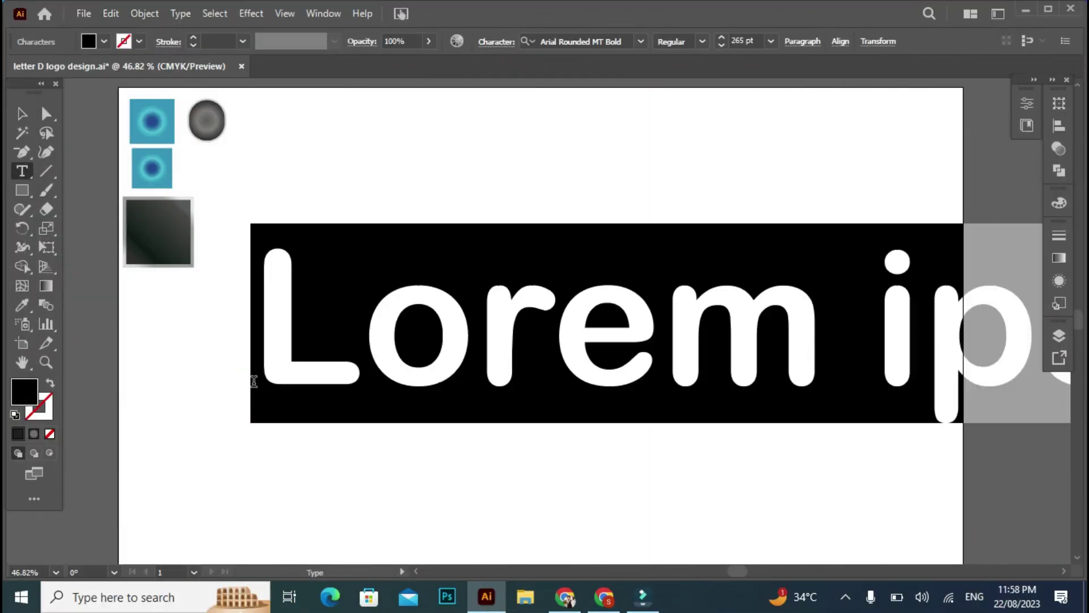
key("BackSpace")
type("D")
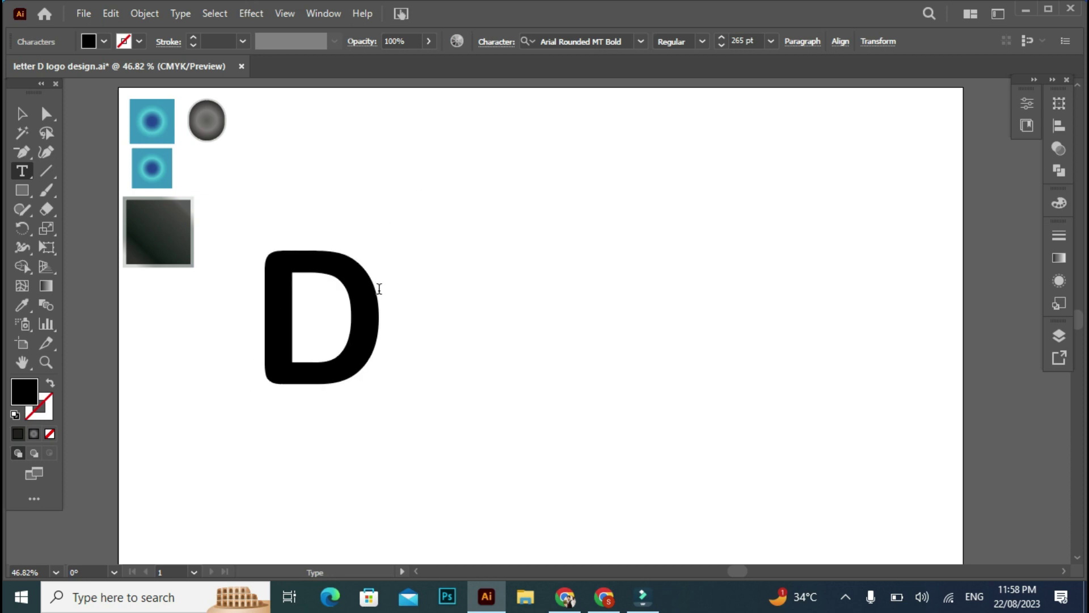
left_click_drag(379, 296, 287, 296)
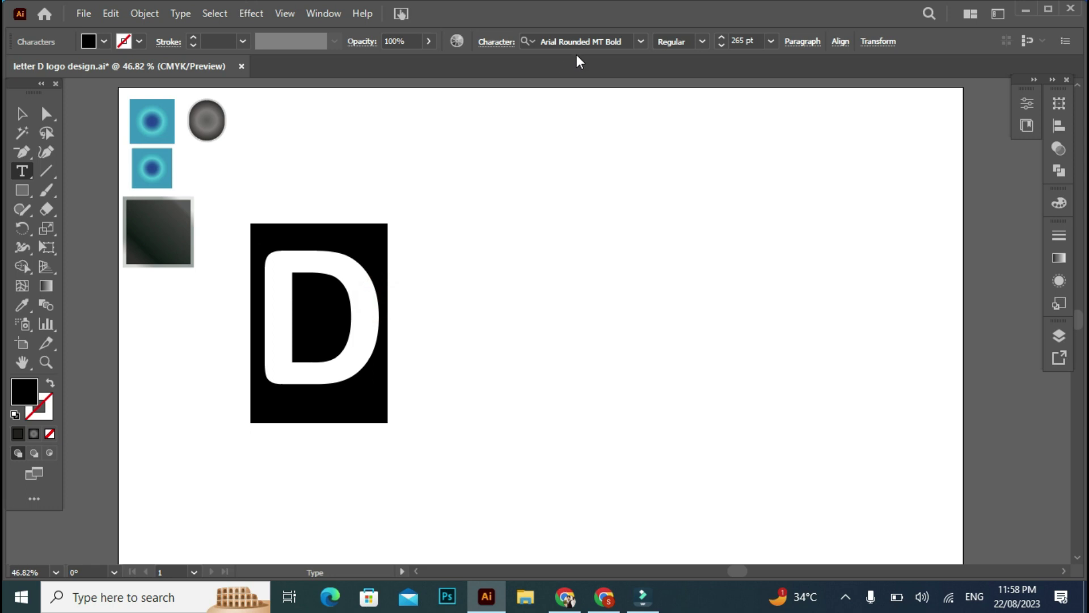
left_click(640, 42)
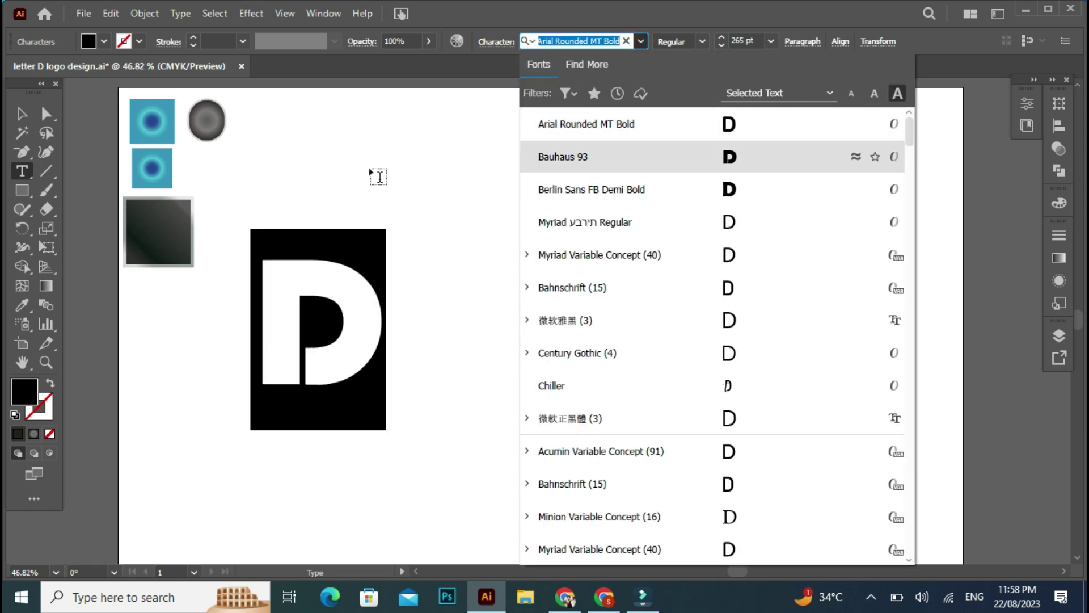
left_click(575, 121)
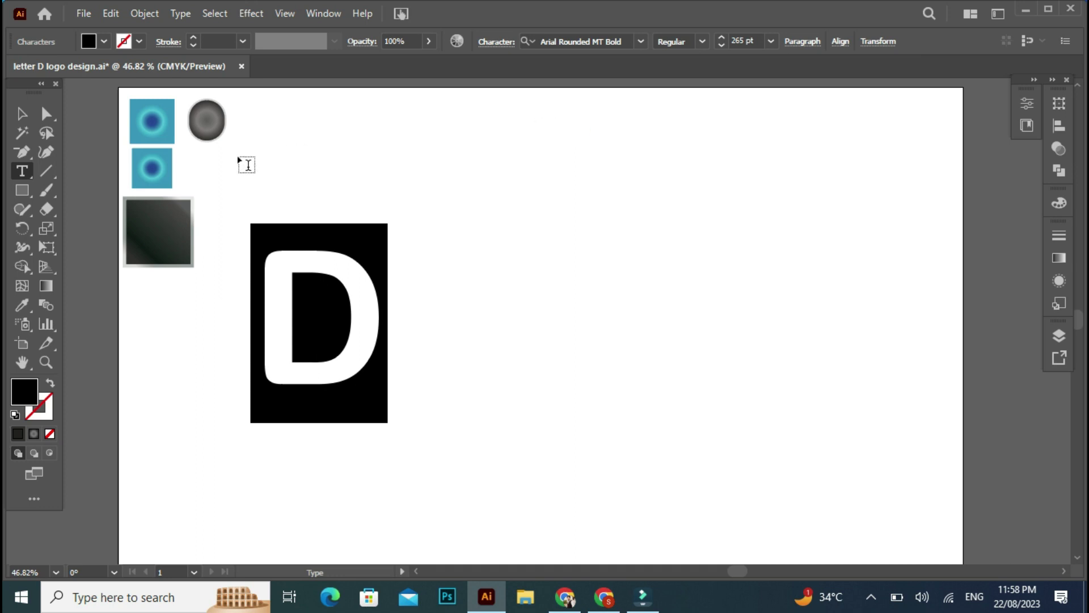
left_click(28, 116)
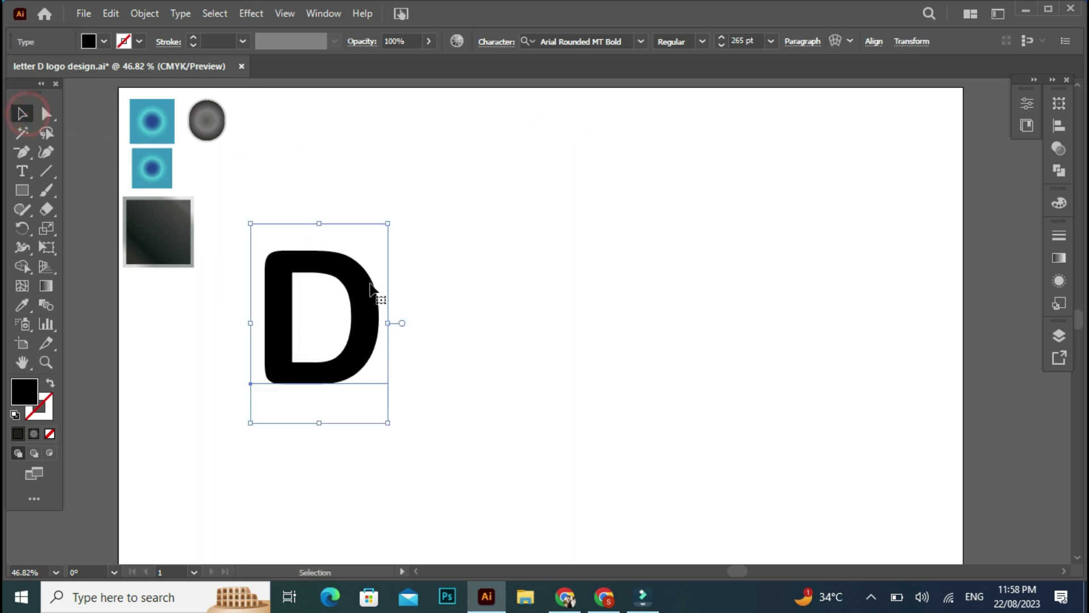
left_click_drag(370, 291, 499, 287)
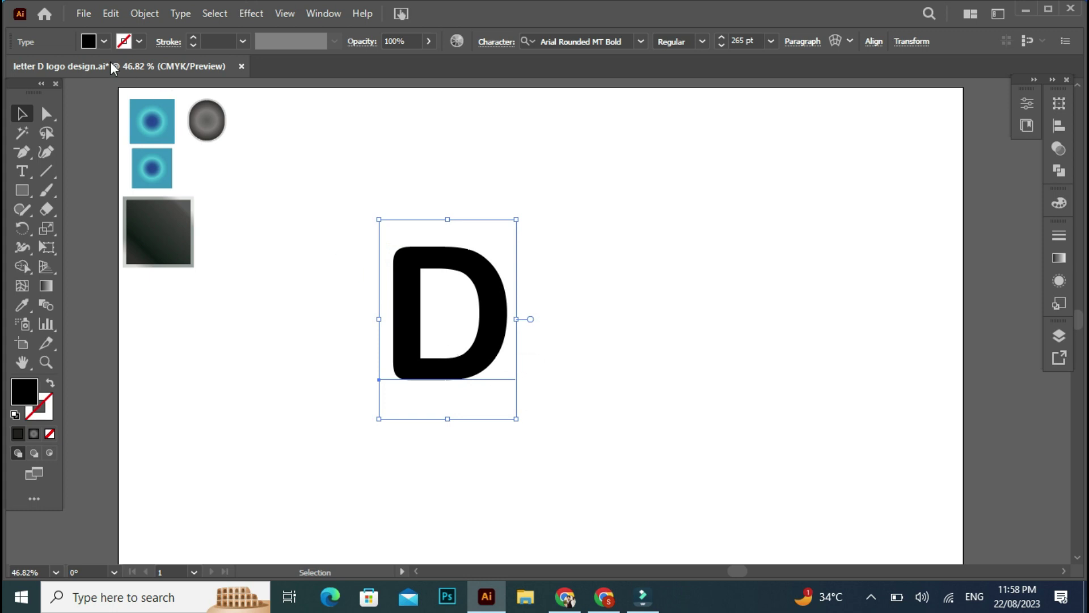
Step: Expand the letter D's object and fill into outlines and ungroup the result
left_click(136, 13)
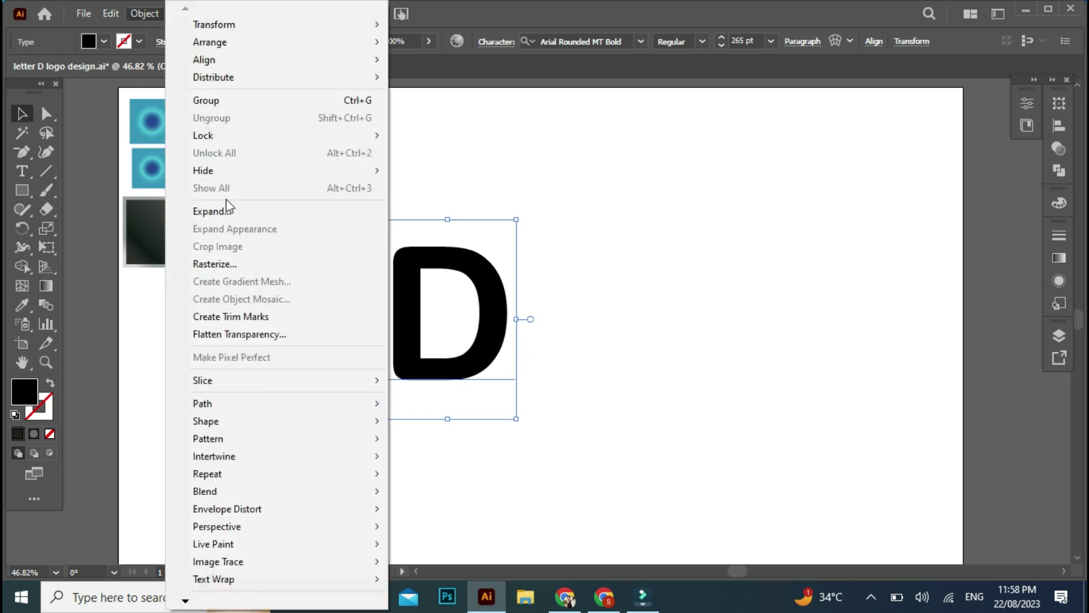
left_click(225, 212)
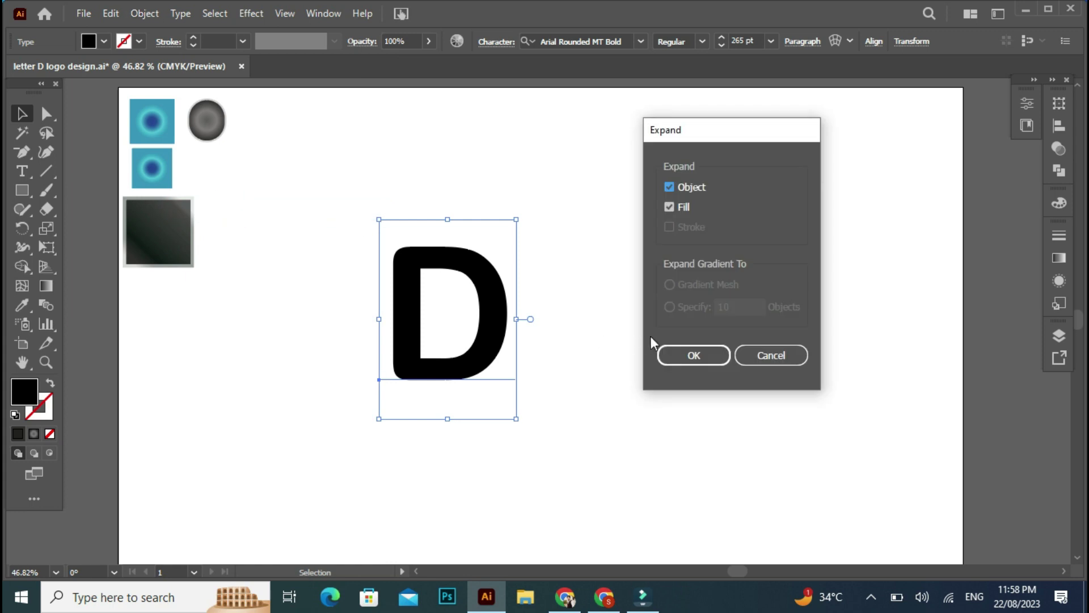
left_click(667, 355)
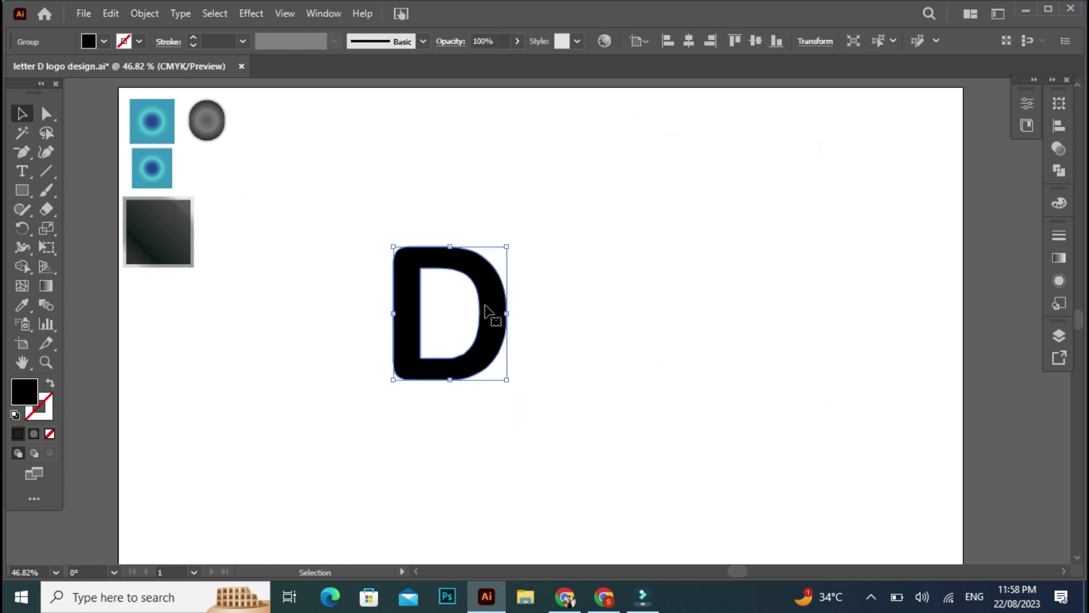
right_click(493, 311)
left_click(534, 420)
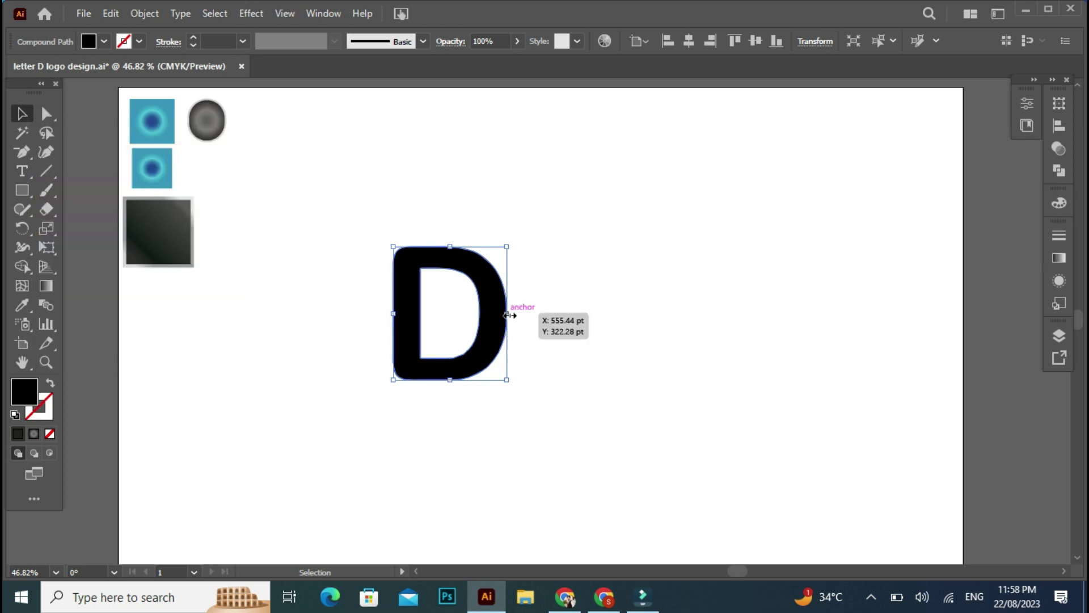
Step: Widen the D slightly and place a copy of it in the upper right area of the artboard
left_click_drag(507, 313, 521, 313)
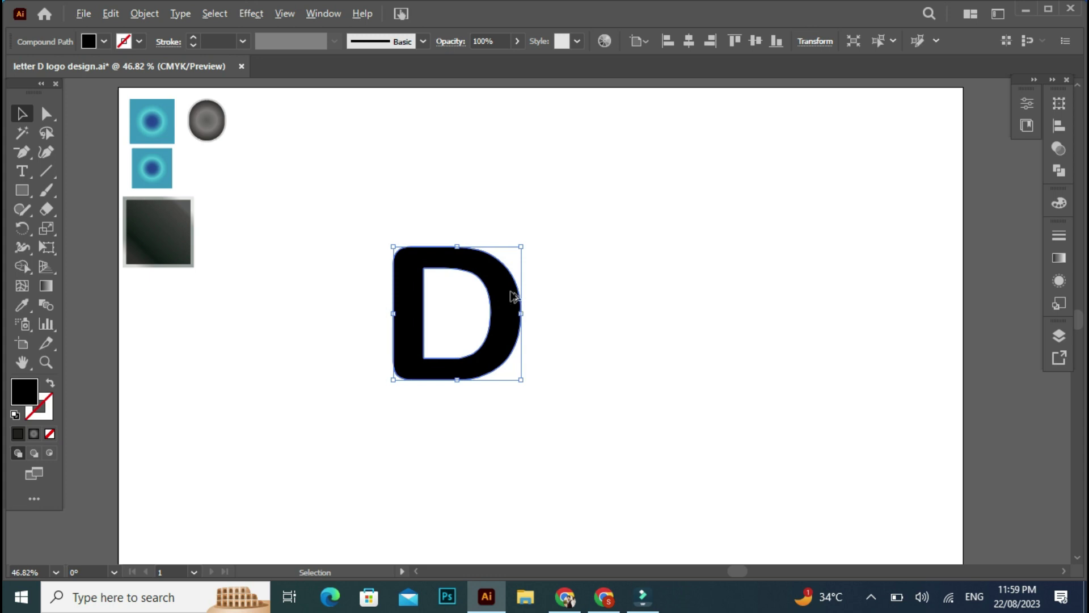
left_click_drag(514, 298, 855, 217)
Step: Enlarge the original D from its centre and give it a black stroke with no fill
left_click(401, 264)
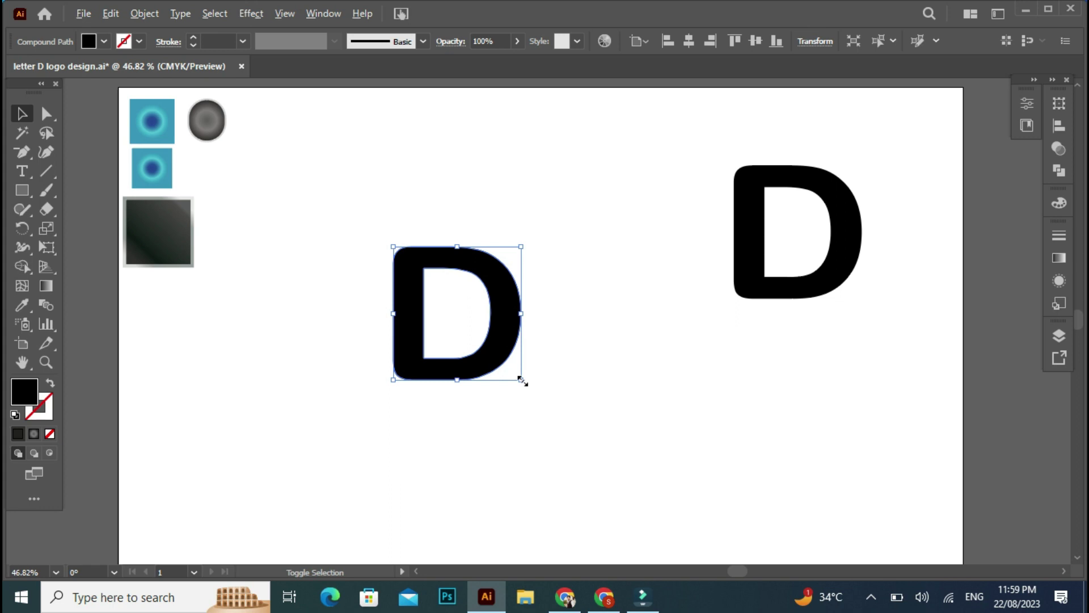
left_click_drag(521, 381, 608, 562)
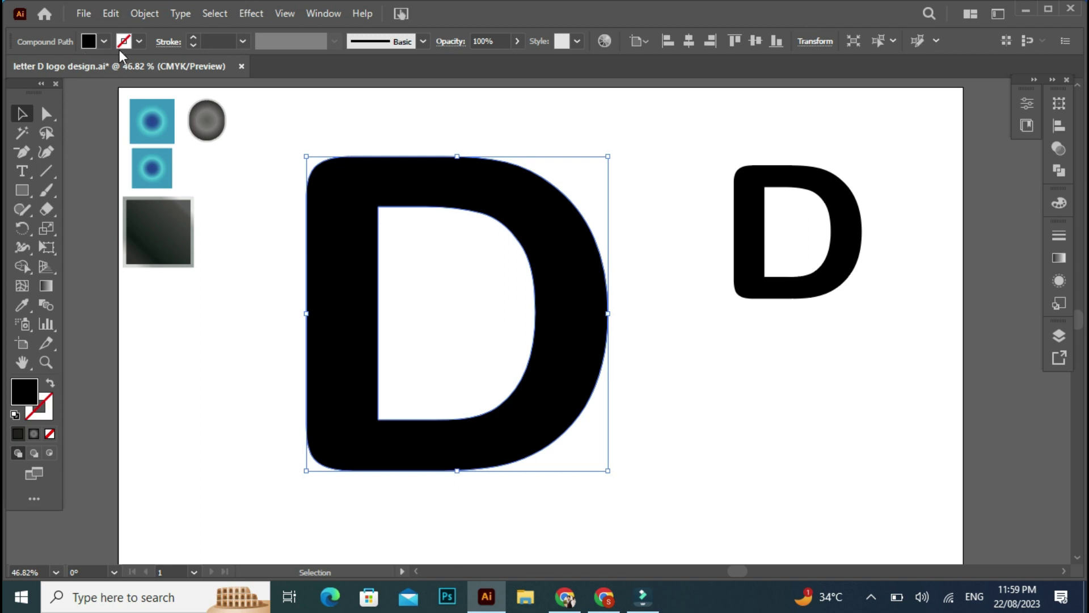
left_click(139, 46)
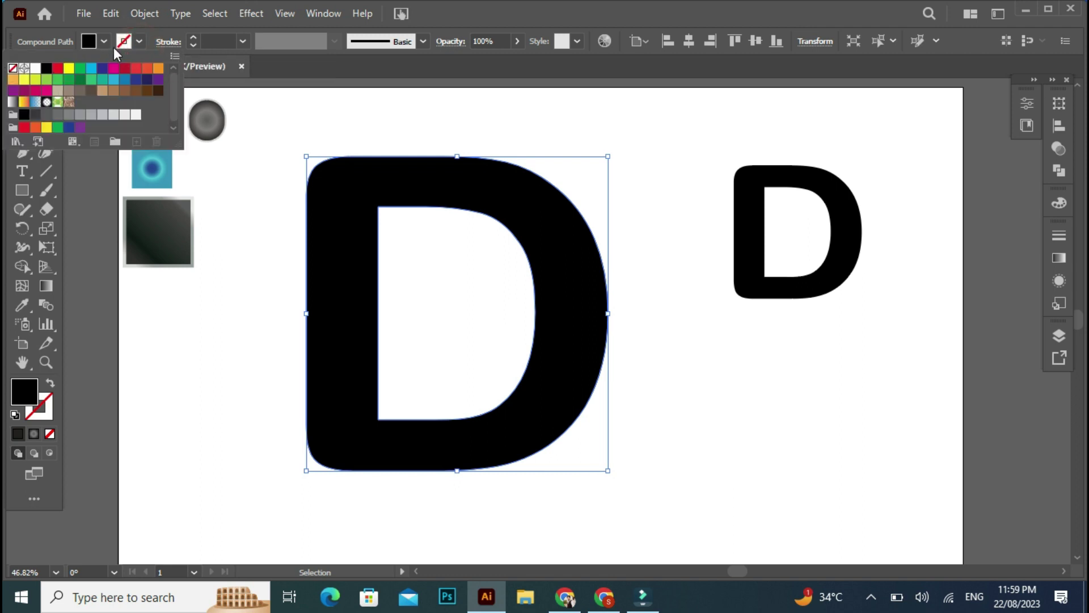
left_click(47, 72)
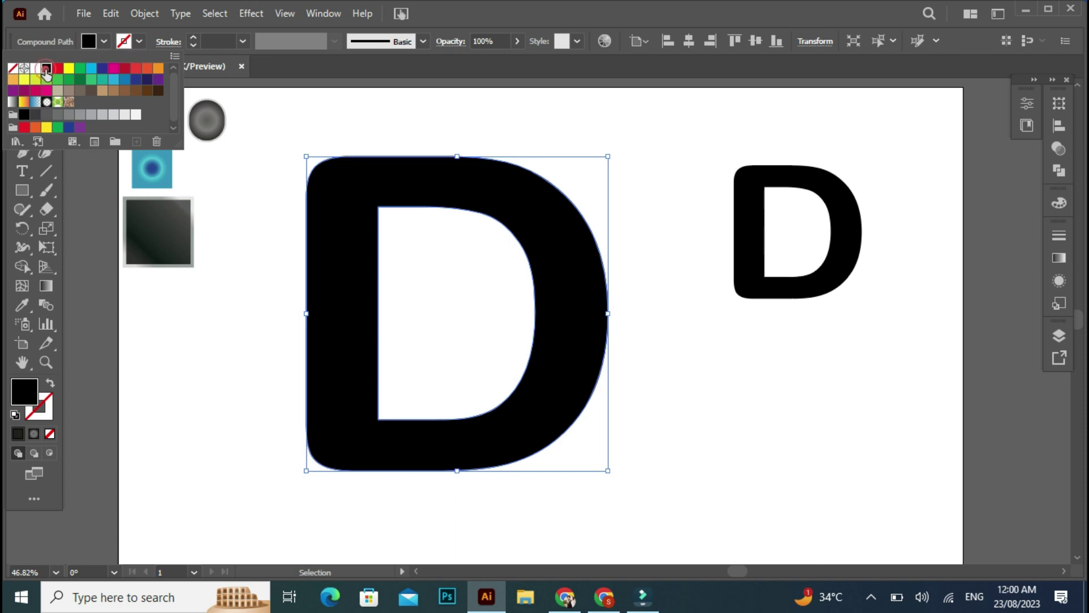
left_click(105, 40)
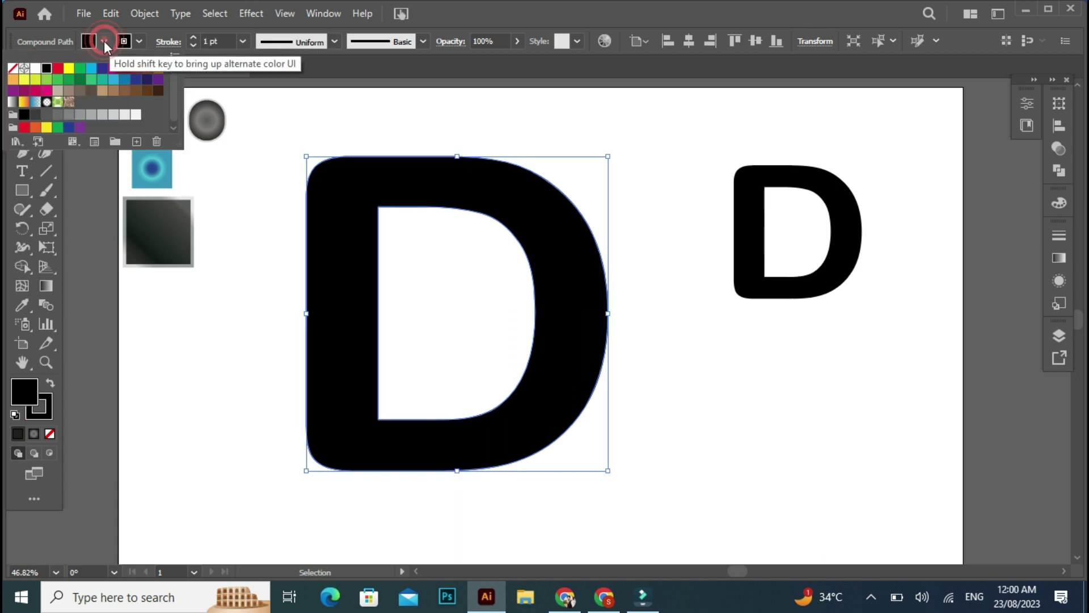
left_click(12, 69)
left_click(248, 205)
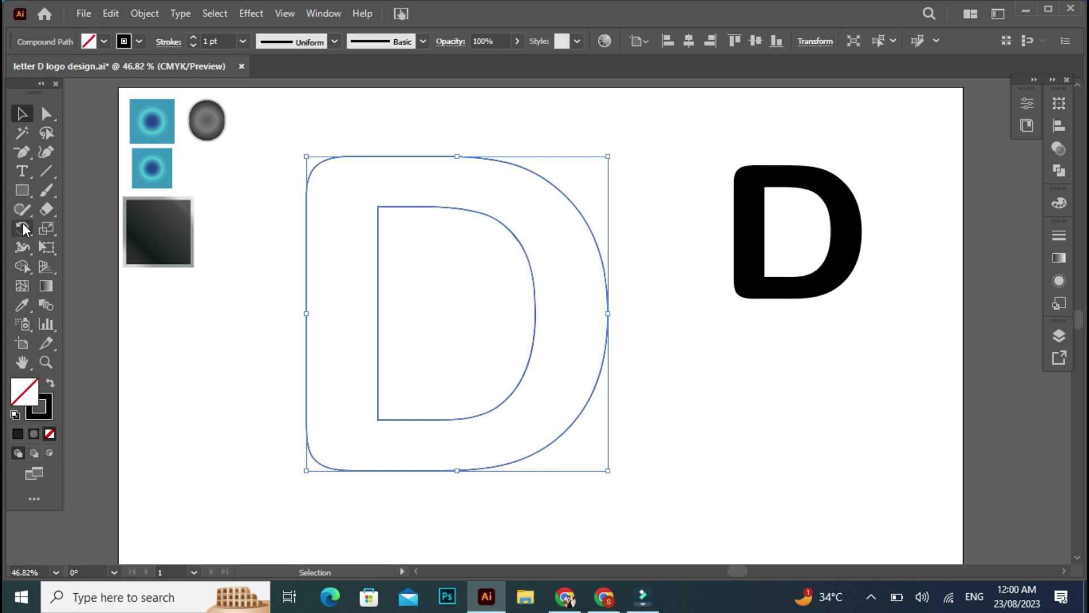
Step: Draw a circle with the Ellipse tool from the middle of the outlined D, reaching the letter's outer left edge
left_click(23, 192)
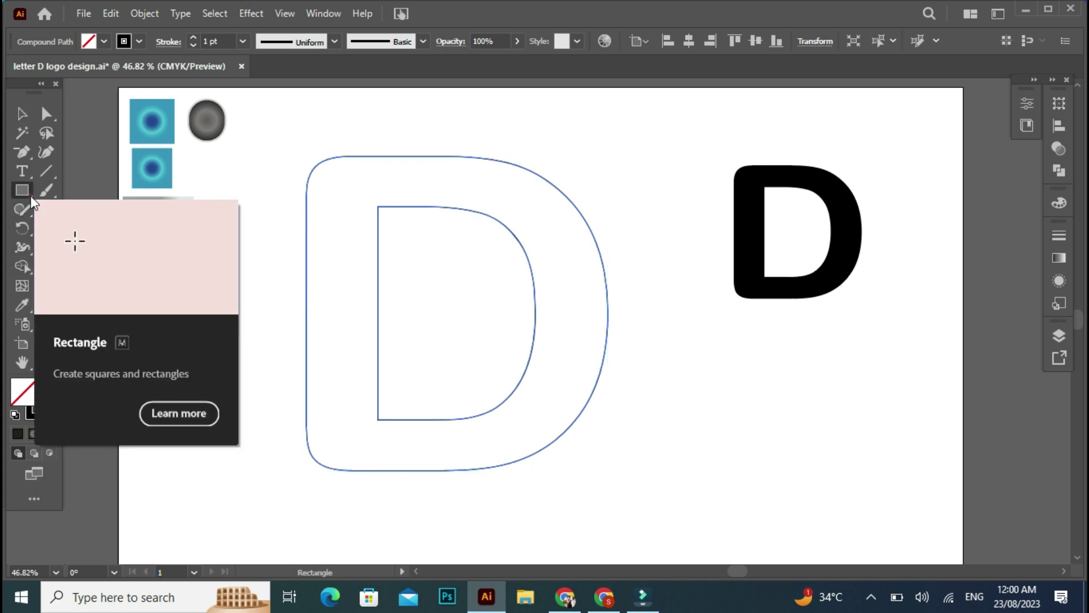
left_click(57, 228)
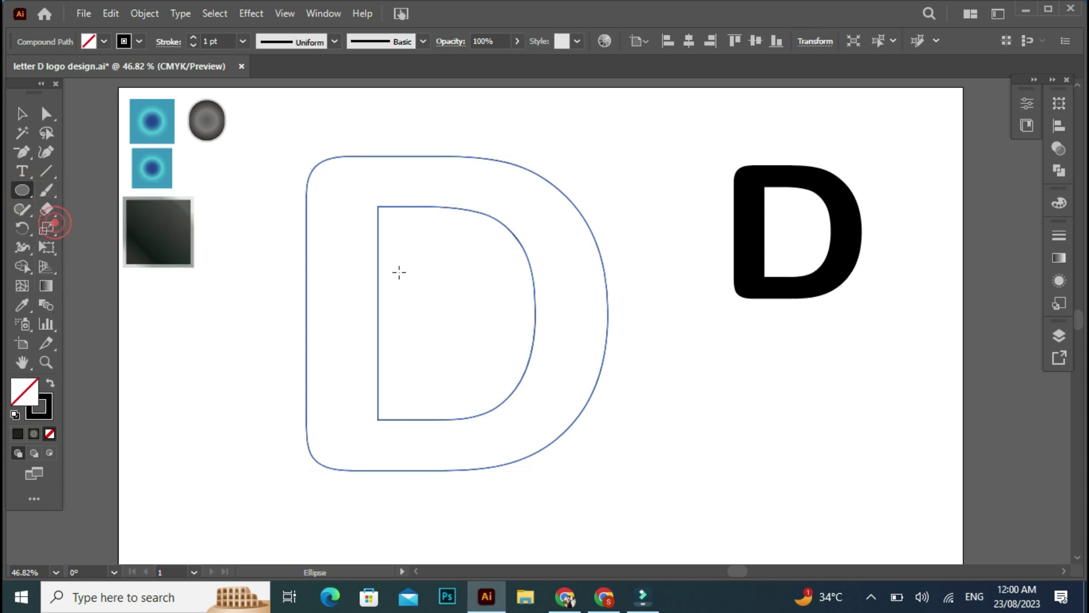
left_click_drag(450, 310, 526, 452)
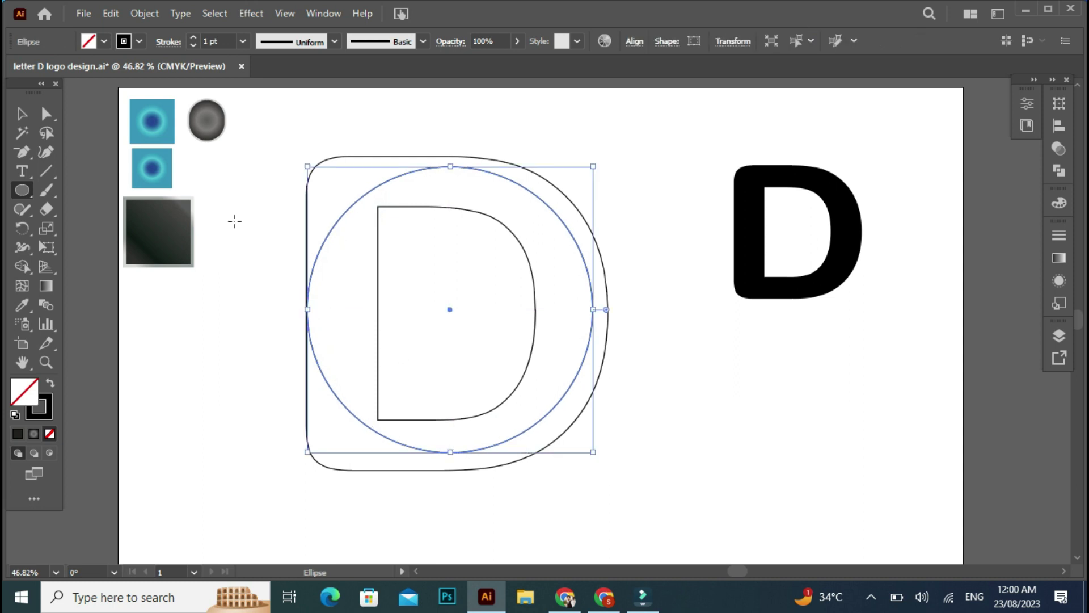
Step: Move the circle's right and bottom anchors onto the D's outer outline and bend the lower-right segment to follow it
left_click(46, 114)
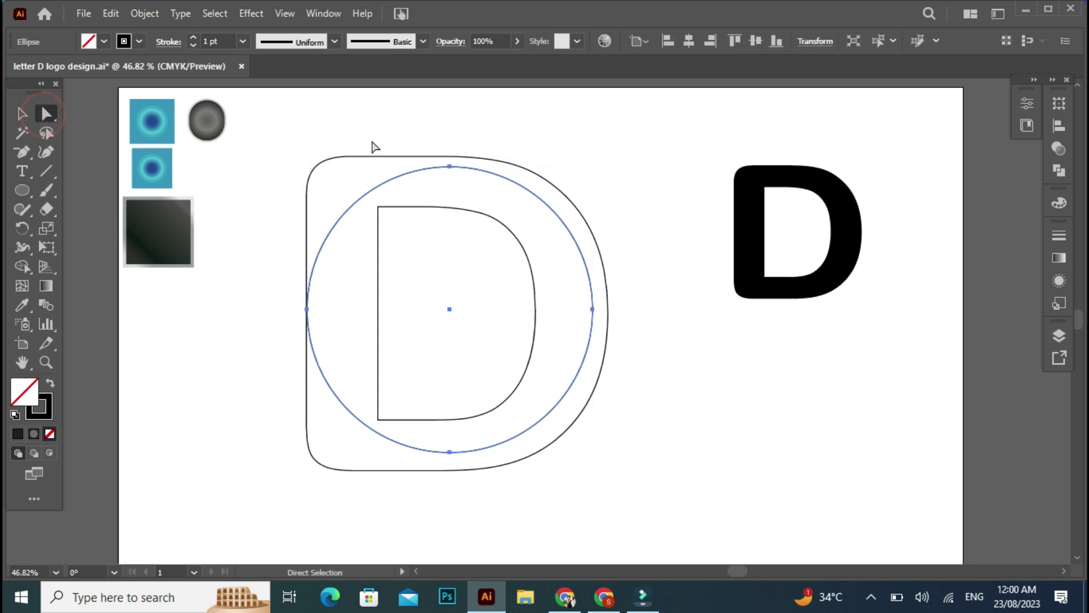
left_click(593, 310)
left_click_drag(592, 310, 607, 312)
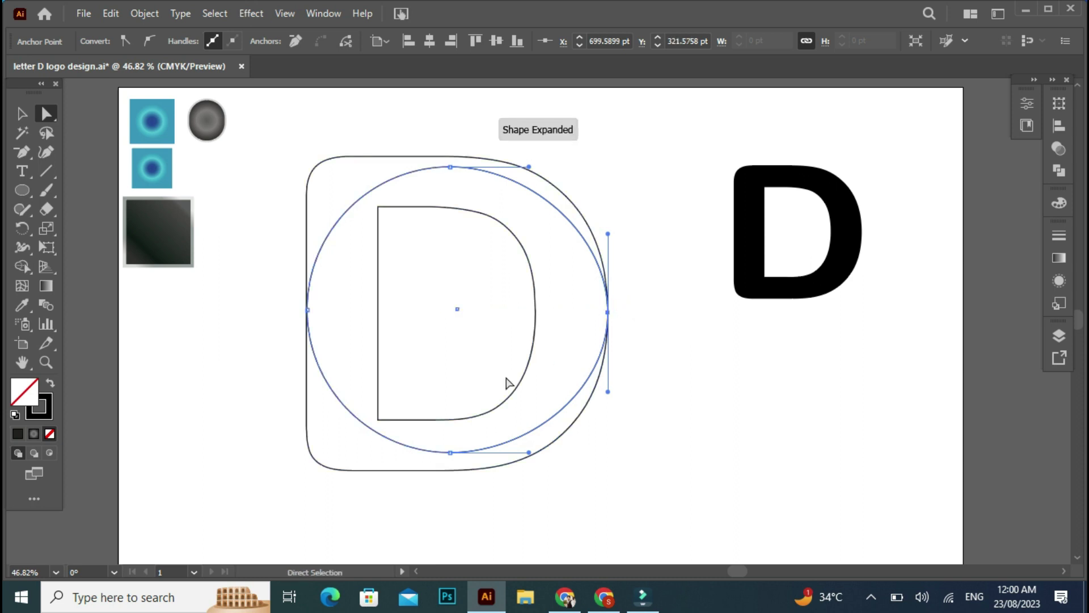
left_click(450, 453)
left_click_drag(450, 454, 450, 471)
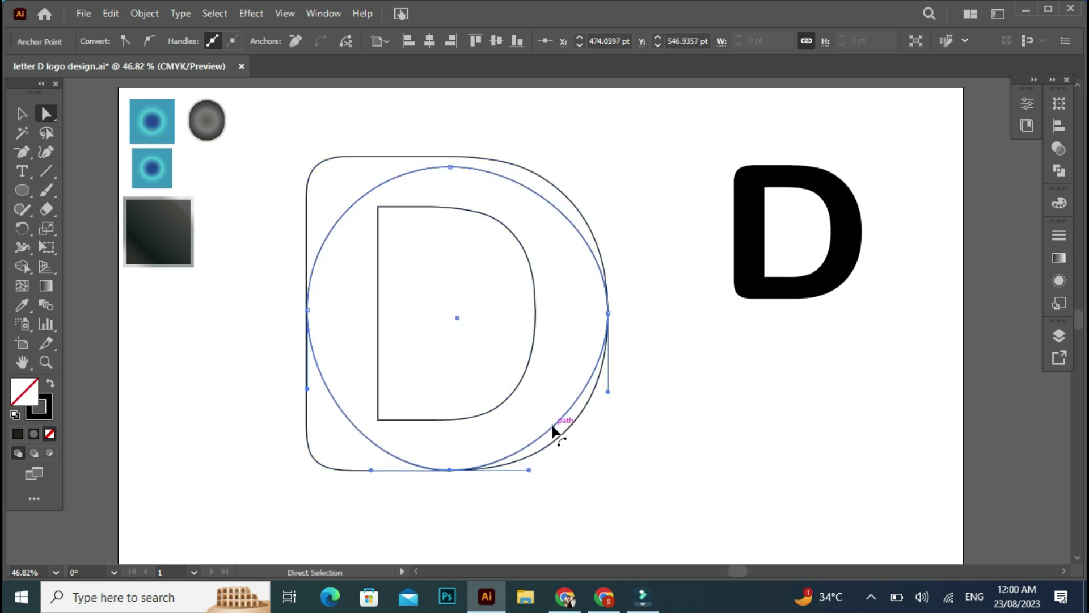
left_click_drag(553, 432, 565, 442)
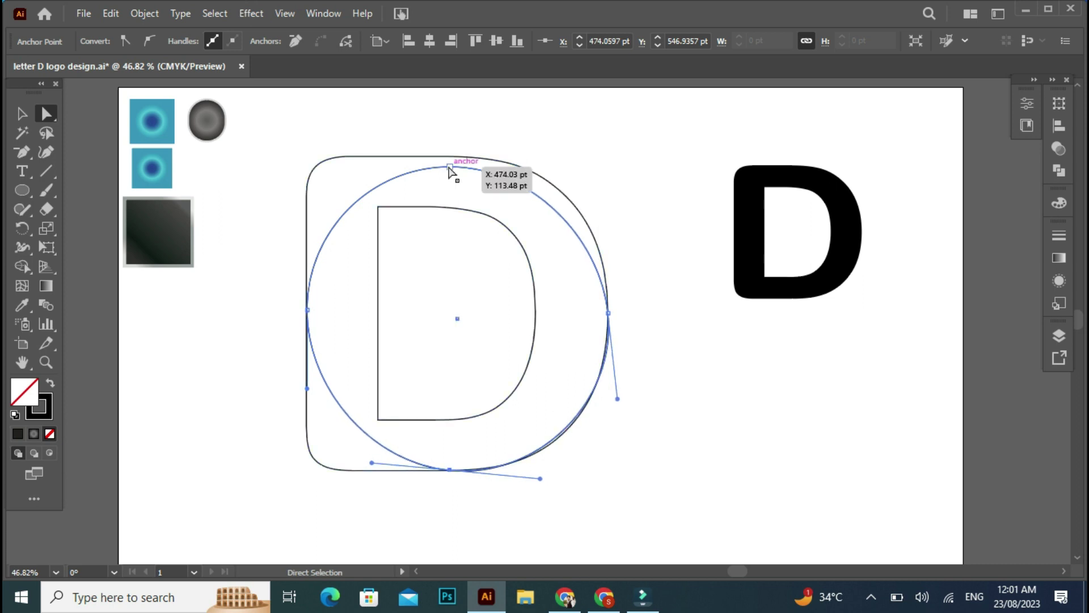
Step: Move the circle's top and left anchors onto the top and left edges of the D's inner opening
left_click_drag(450, 168, 448, 207)
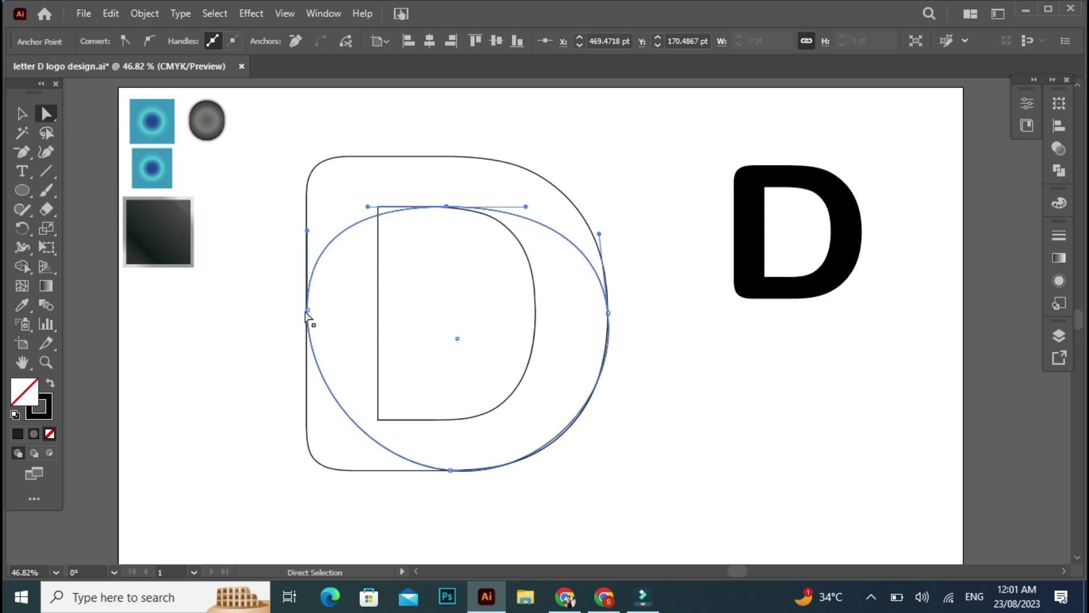
left_click_drag(306, 311, 381, 322)
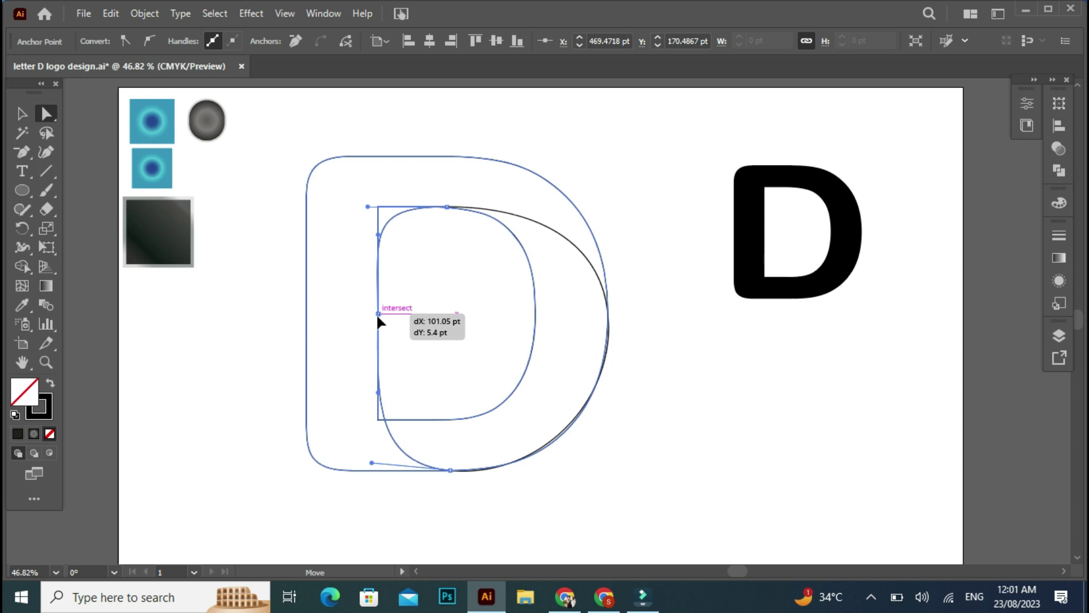
left_click_drag(379, 322, 378, 316)
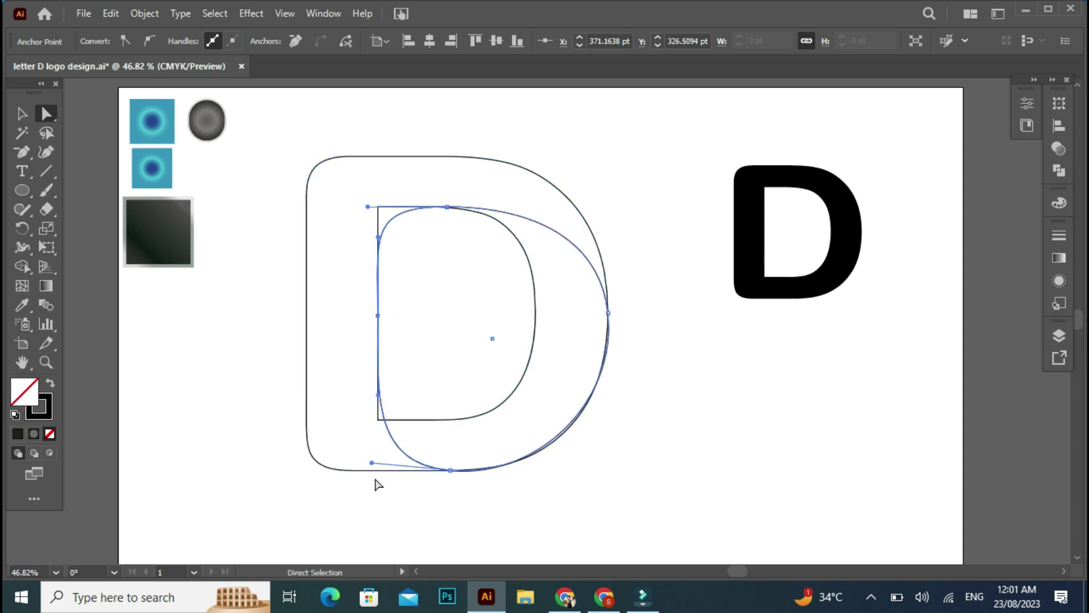
Step: Adjust the curve handles of the bottom and right anchors so the lower curve closely follows the D's outer edge
left_click_drag(372, 464, 379, 438)
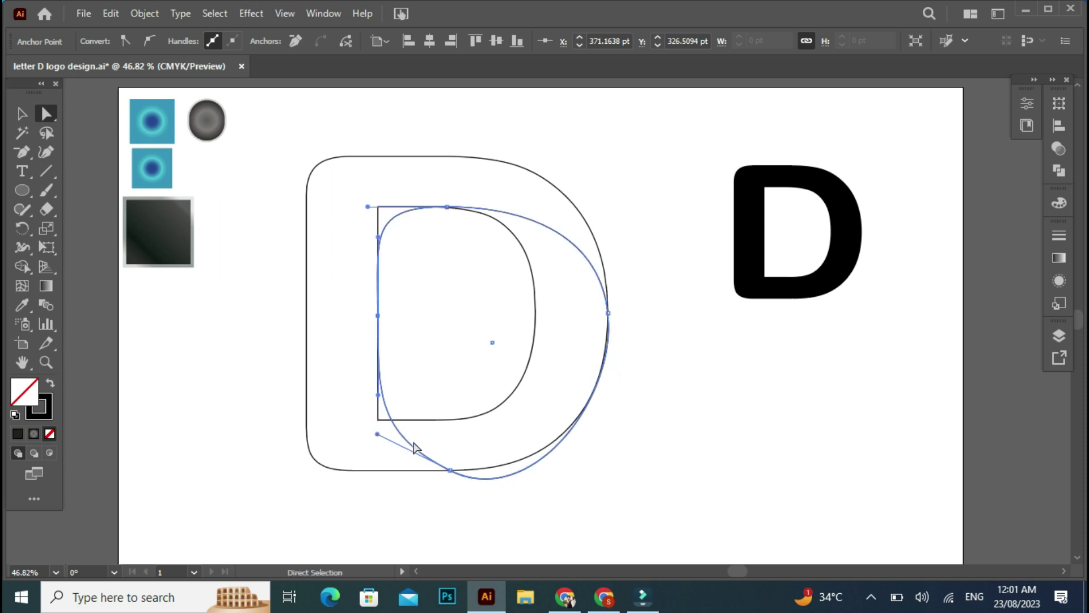
left_click_drag(519, 472, 514, 462)
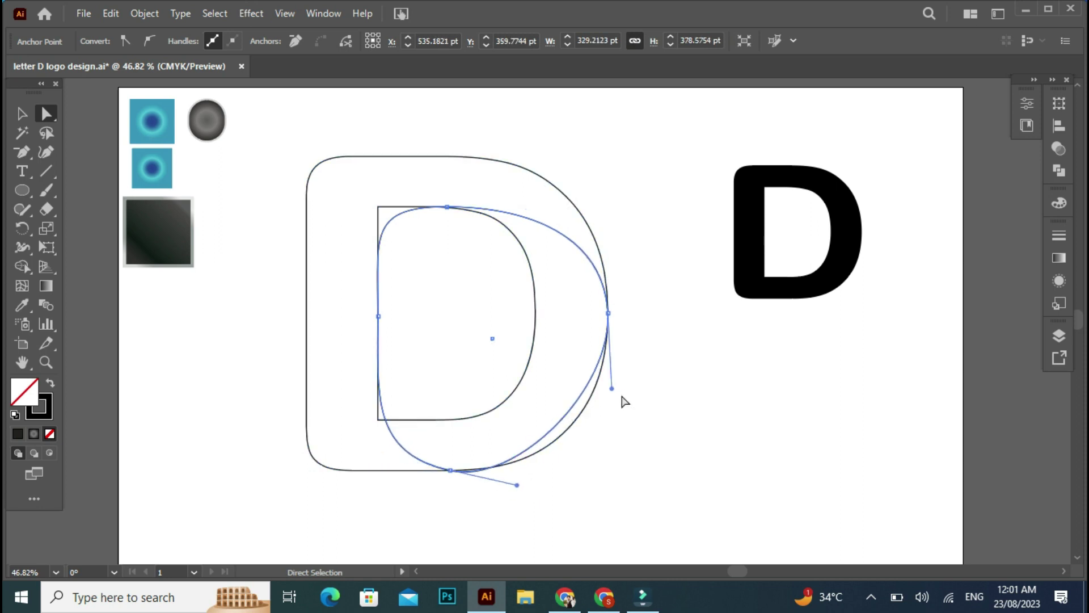
left_click_drag(613, 388, 611, 420)
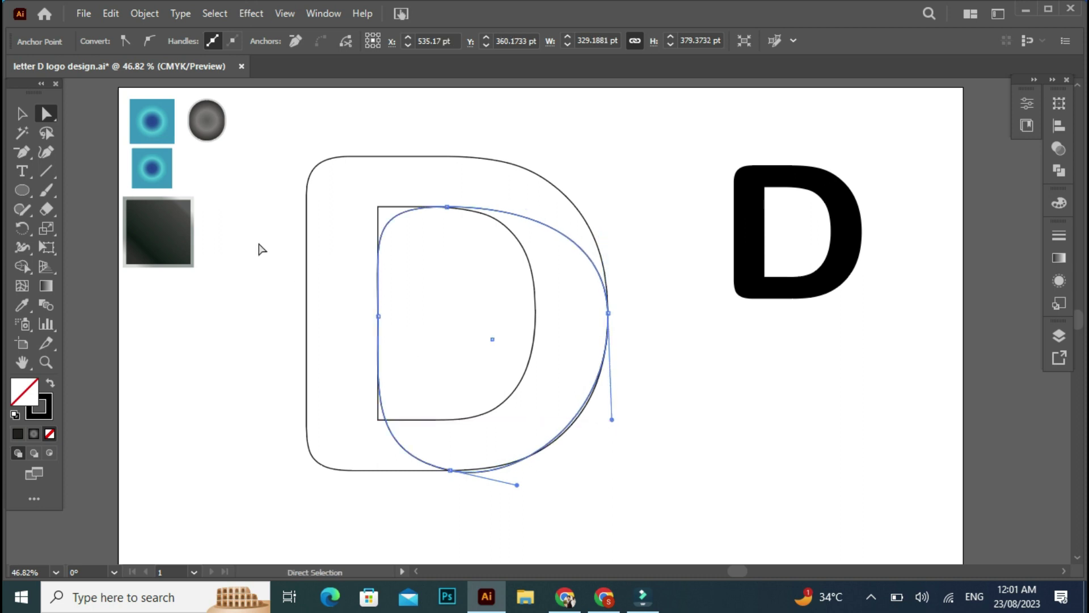
Step: Select the outlined D and the reshaped circle, and merge the regions inside the D's opening with Shape Builder
left_click(22, 115)
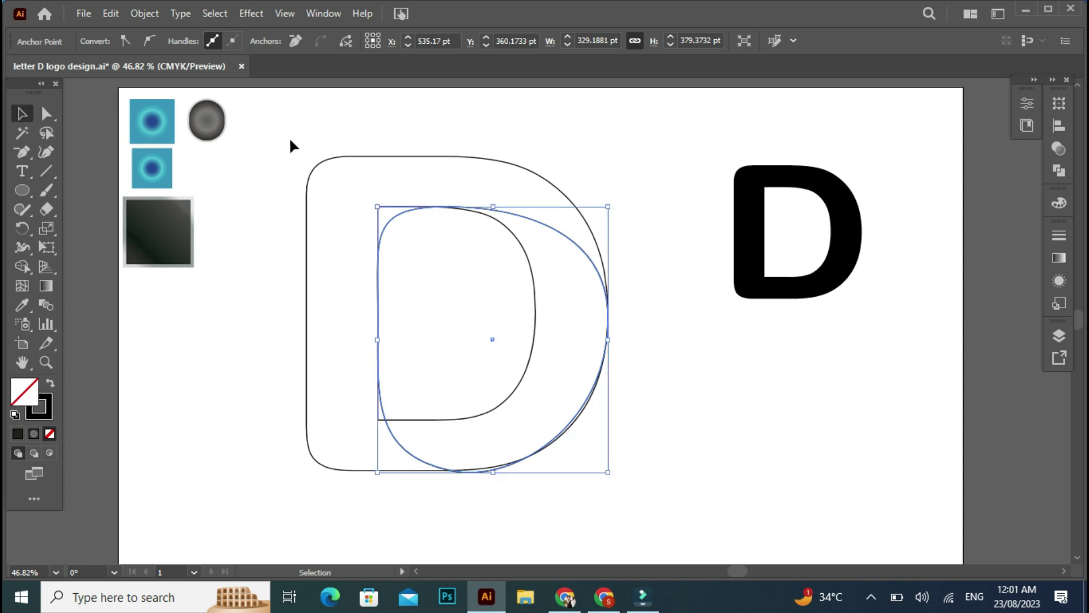
left_click_drag(290, 141, 628, 484)
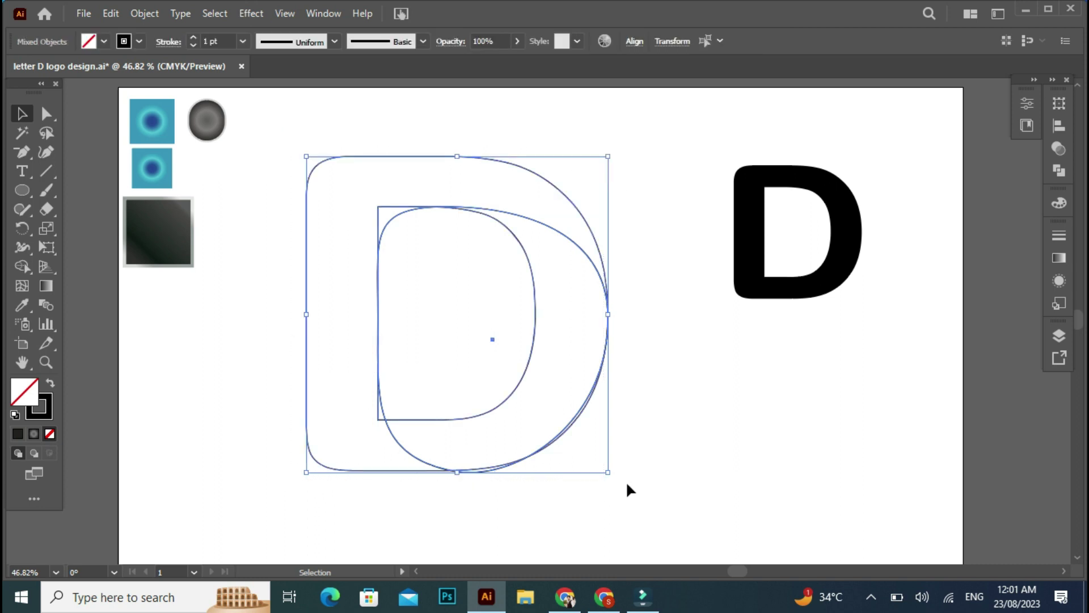
left_click(29, 274)
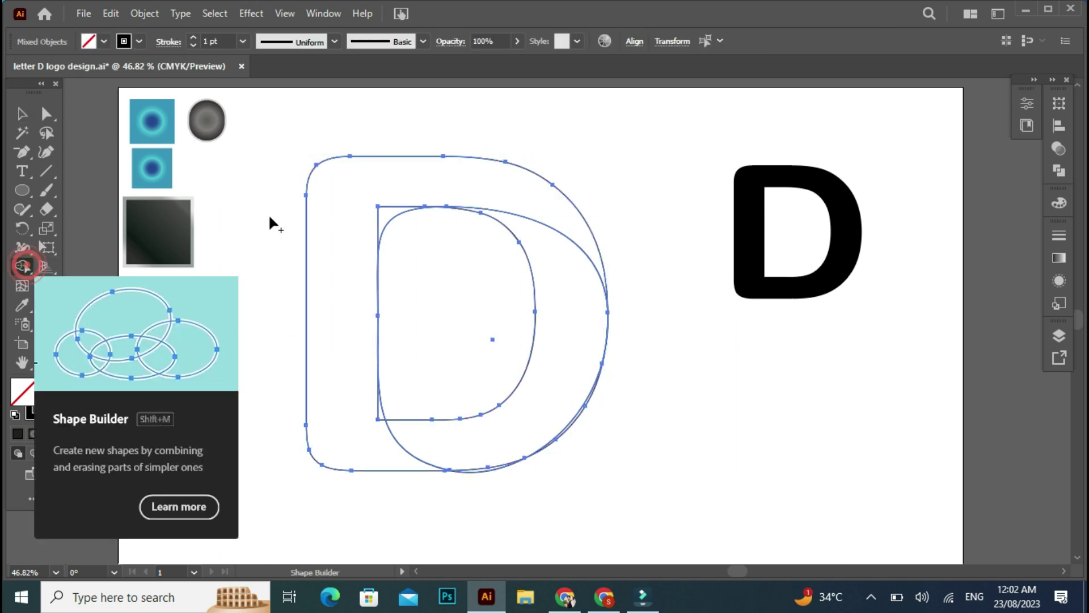
left_click(480, 272)
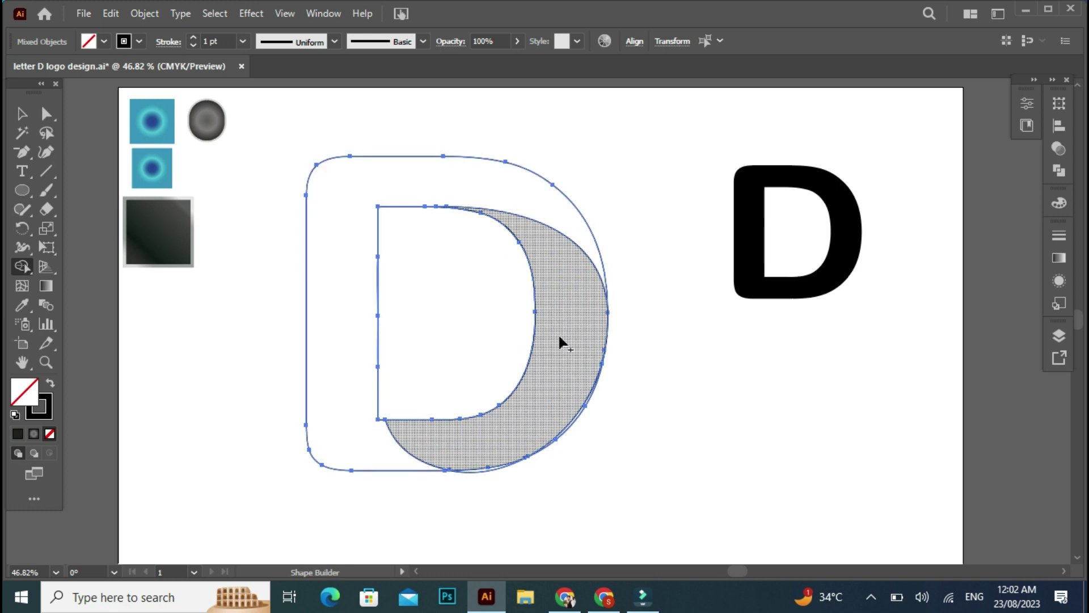
Step: Merge the large crescent on the D's lower-right side and the thin slivers along its bottom edge with Shape Builder
left_click(564, 353)
left_click(491, 448)
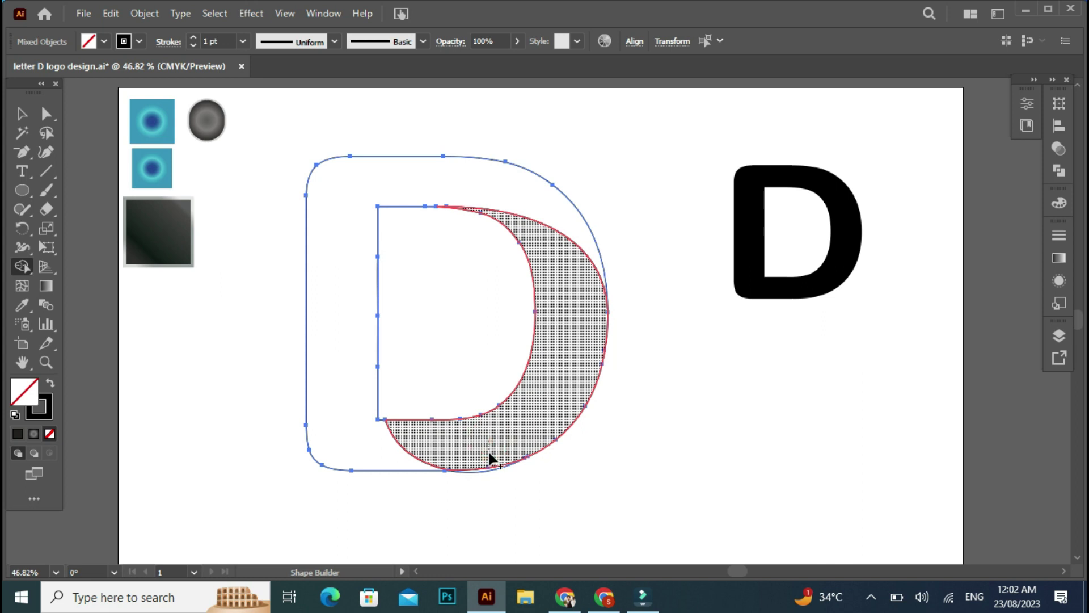
left_click(488, 468)
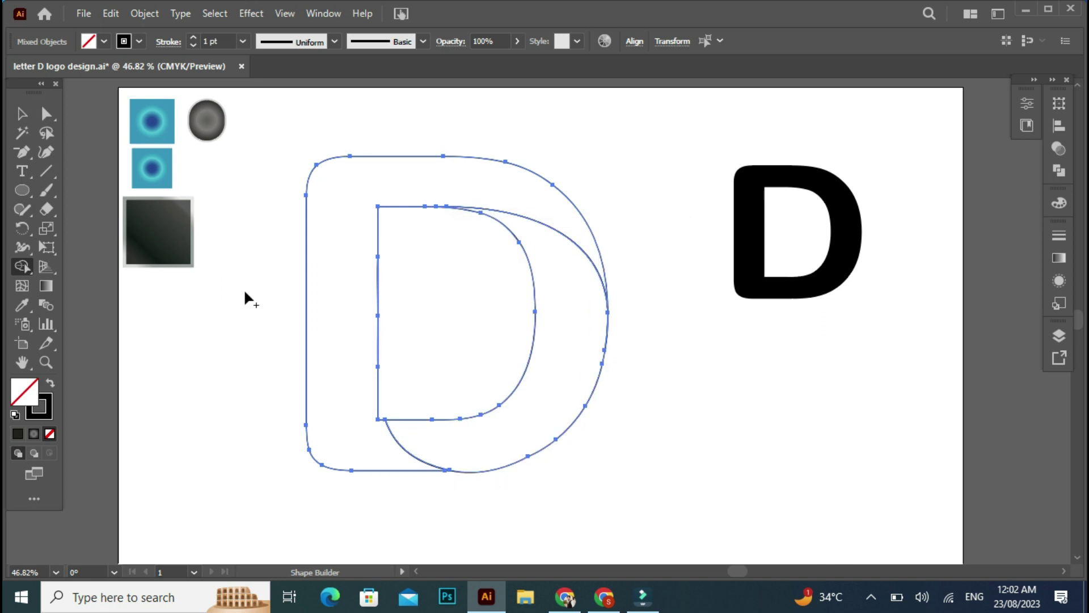
Step: Place the framed dark gradient square over the D's upper-left corner, and keep a copy of it beside the letter
left_click(23, 114)
left_click(187, 228)
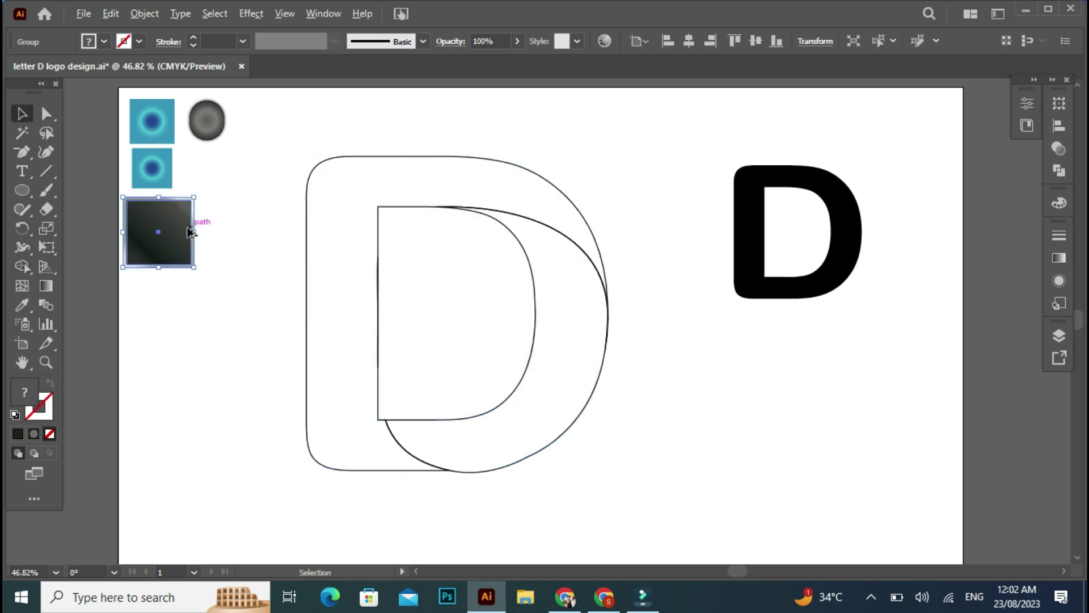
left_click_drag(211, 233, 378, 196)
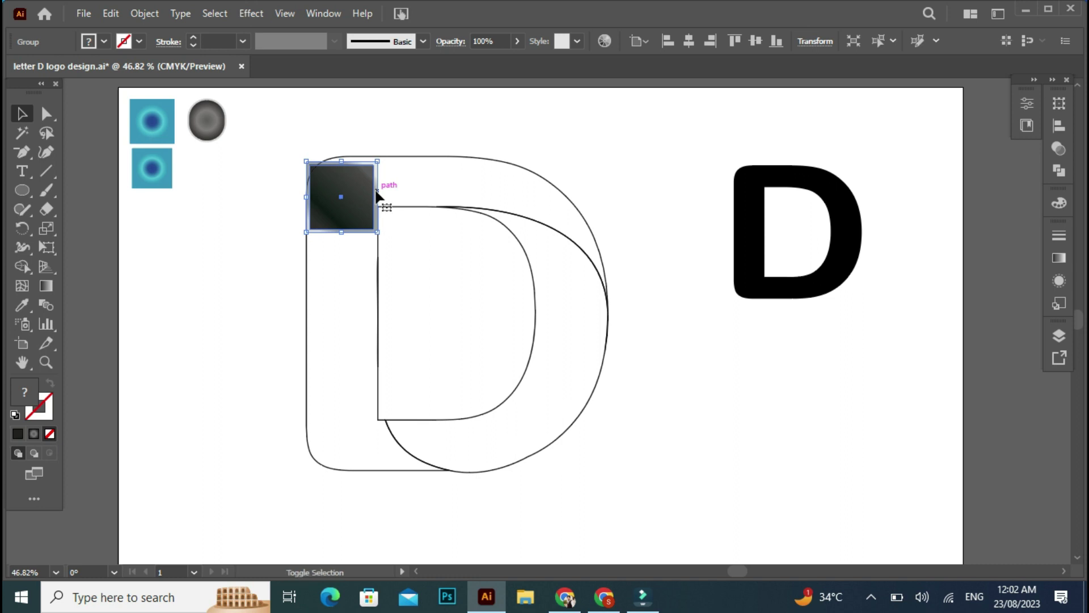
left_click_drag(376, 196, 191, 279)
left_click(352, 189)
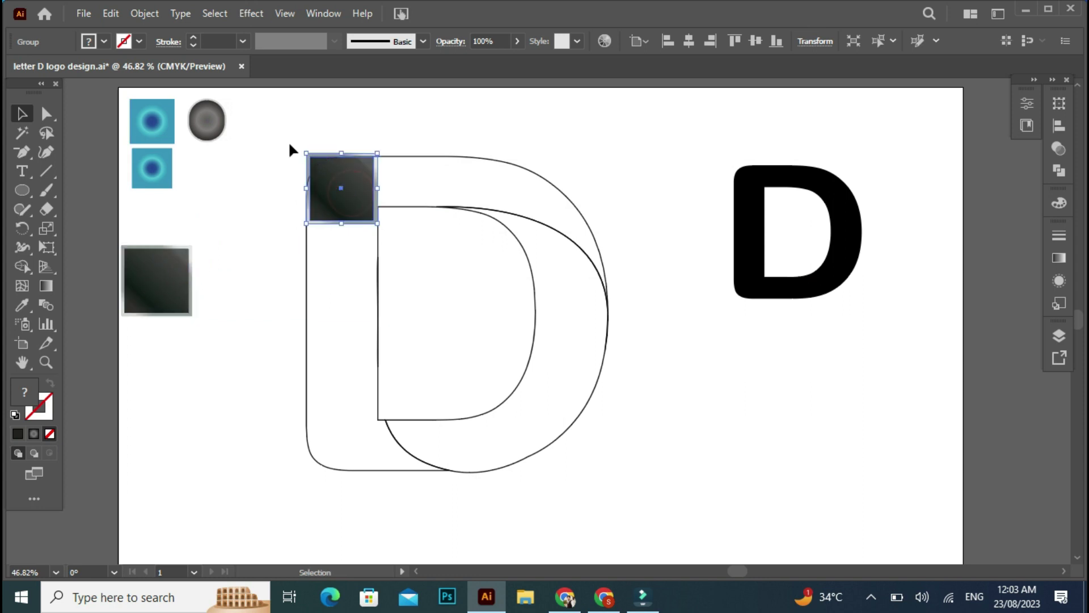
Step: Move the dark inner square off the grey backing square at the D's upper-left corner, and select the grey square
scroll(341, 187, "up", 3)
left_click_drag(333, 188, 136, 196)
left_click(348, 190)
Step: Enlarge the grey square so it extends slightly past the D's stem width and top edge
key("a")
mouse_move(426, 234)
left_mouse_down()
mouse_move(436, 242)
mouse_move(423, 241)
left_mouse_up()
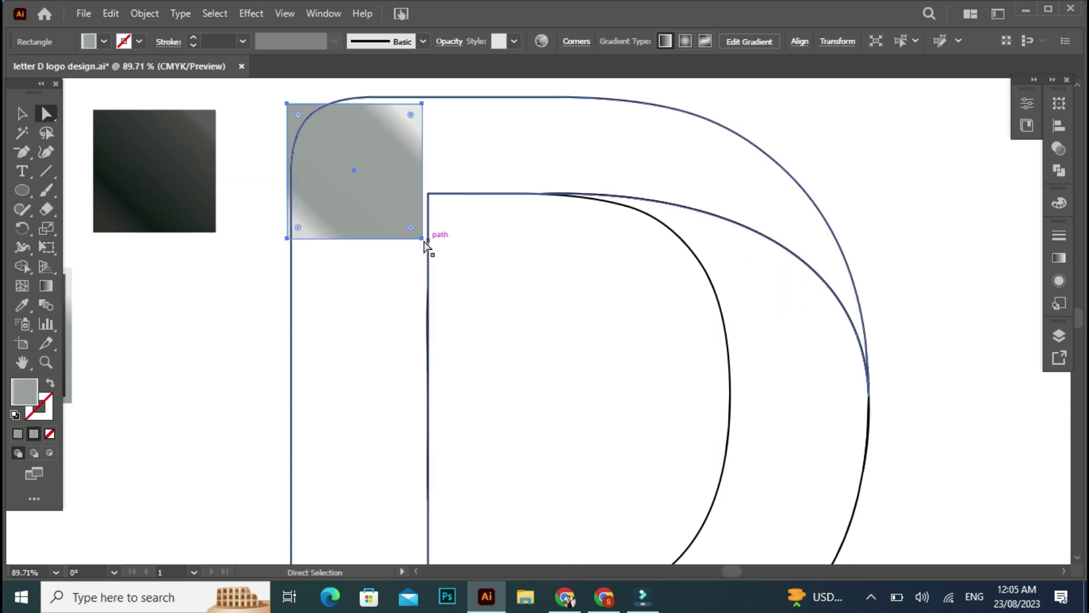
left_click(421, 239)
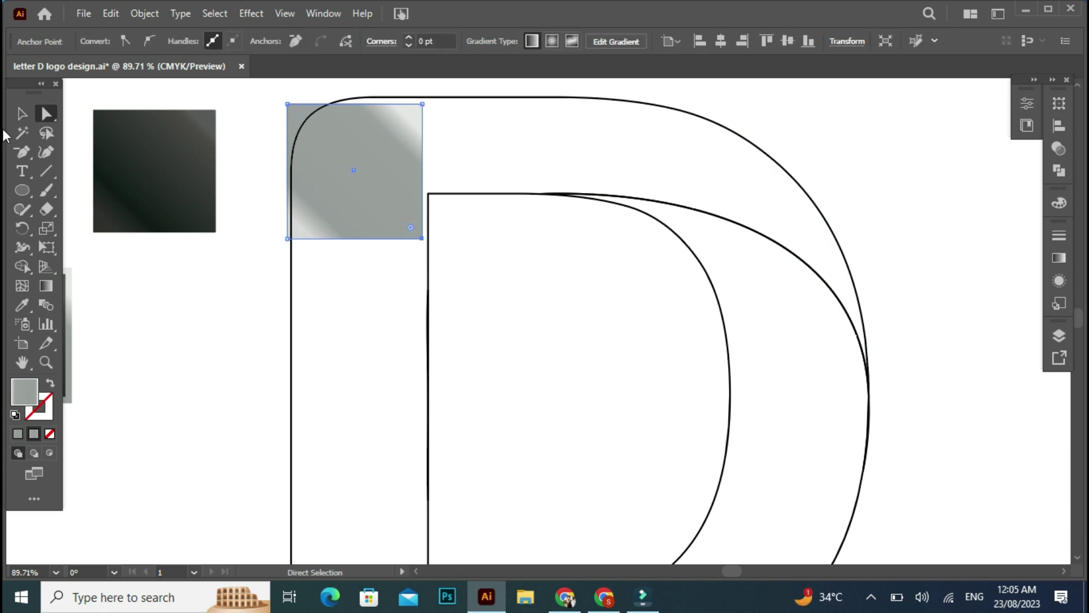
left_click(21, 119)
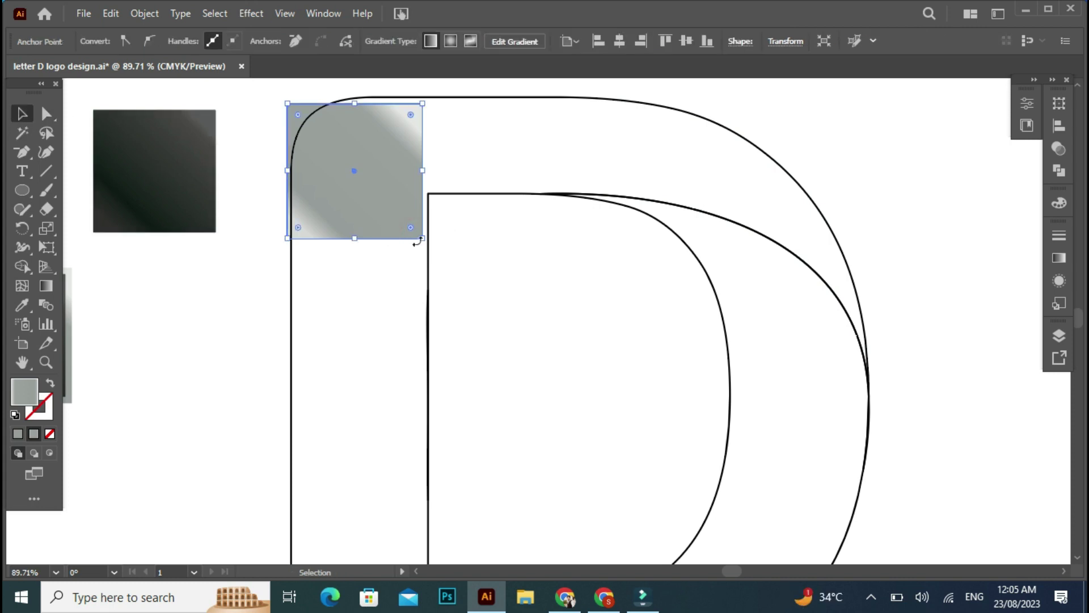
left_click_drag(423, 239, 432, 238)
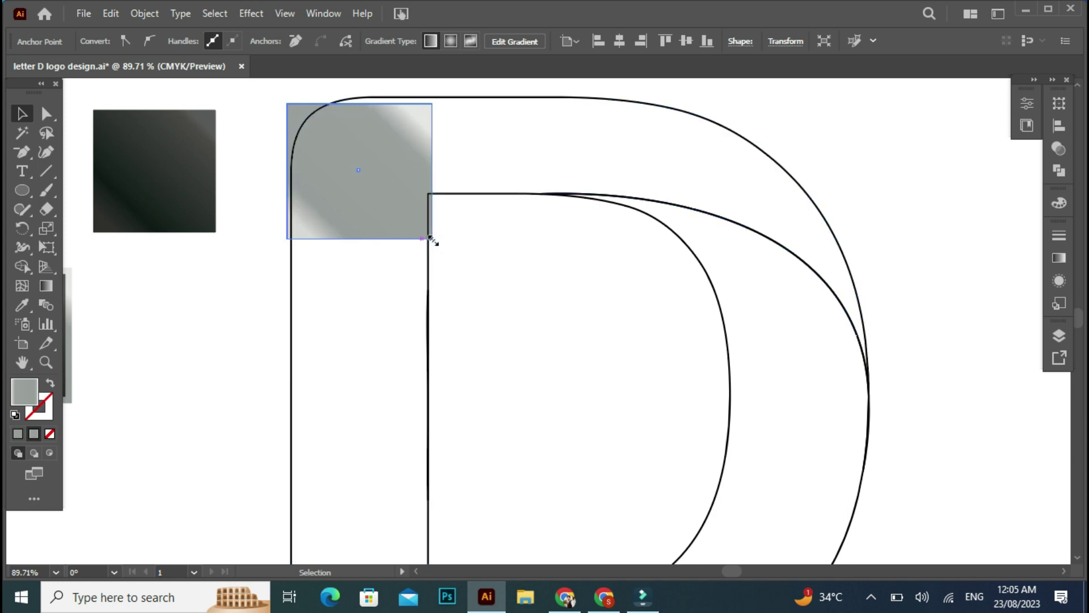
left_click_drag(361, 105, 361, 96)
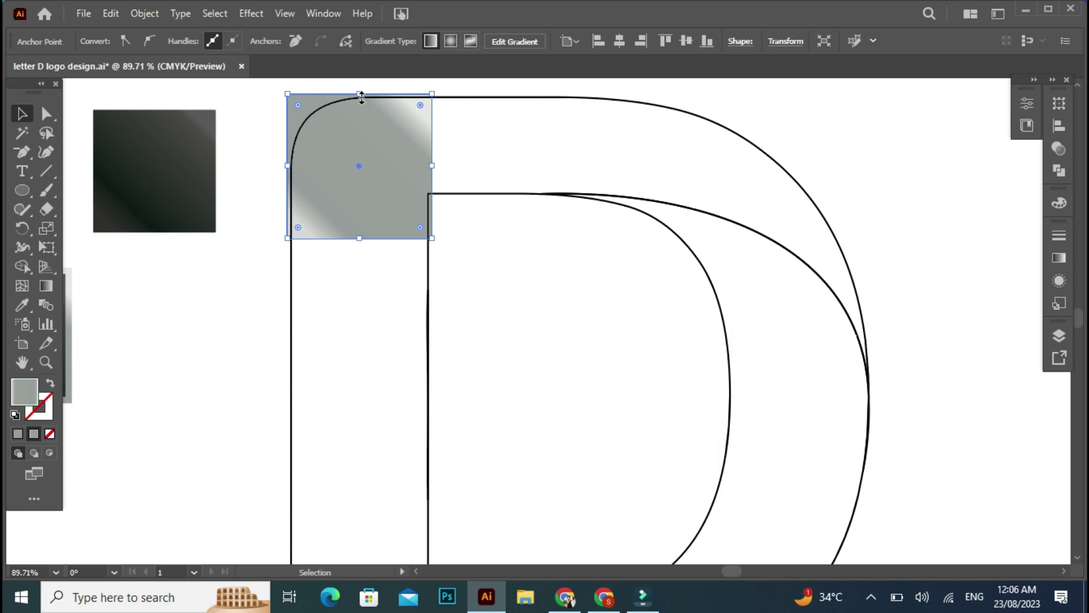
Step: Offset the grey square's path by 10 pt with Miter joins and a miter limit of 4
left_click(143, 14)
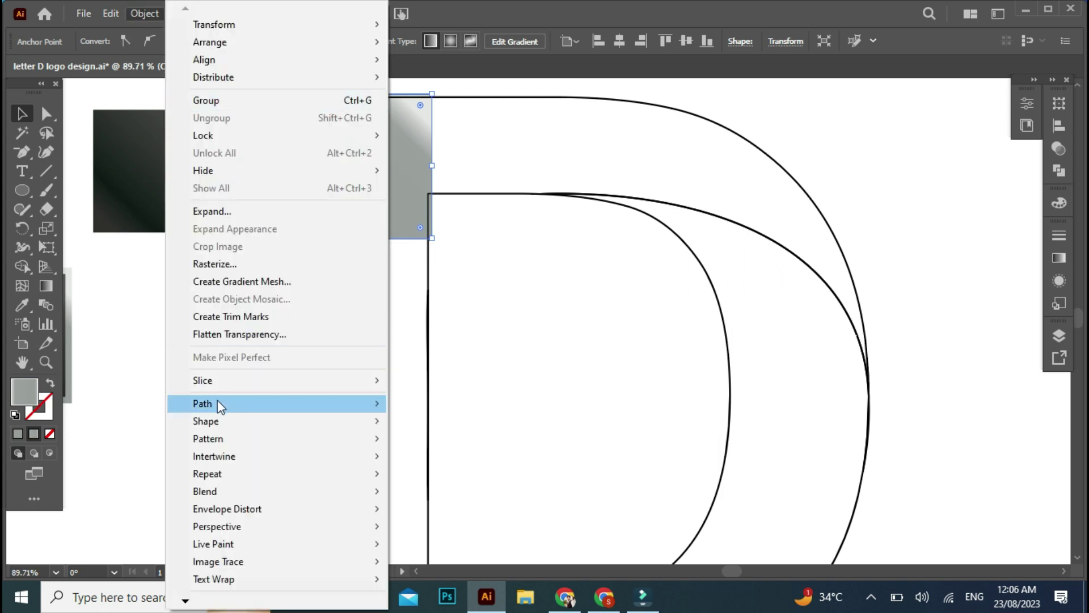
mouse_move(317, 407)
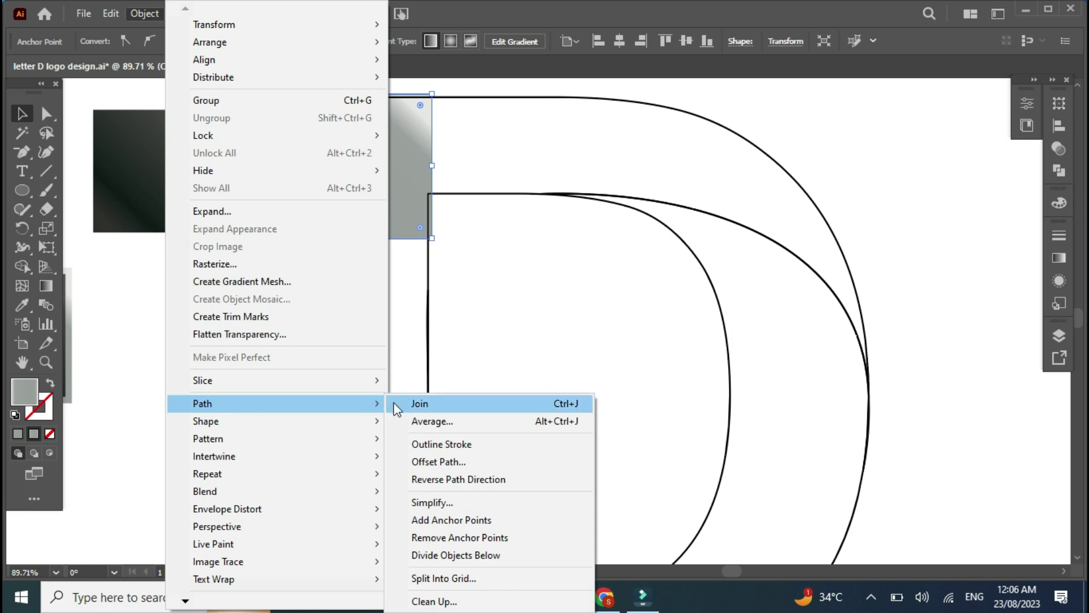
left_click(418, 460)
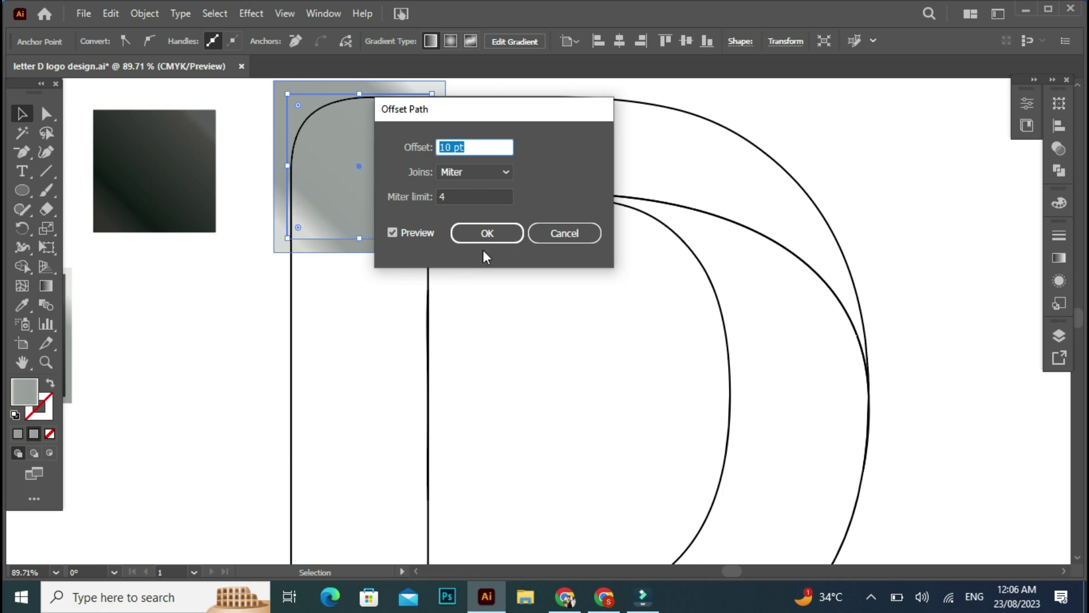
left_click(485, 234)
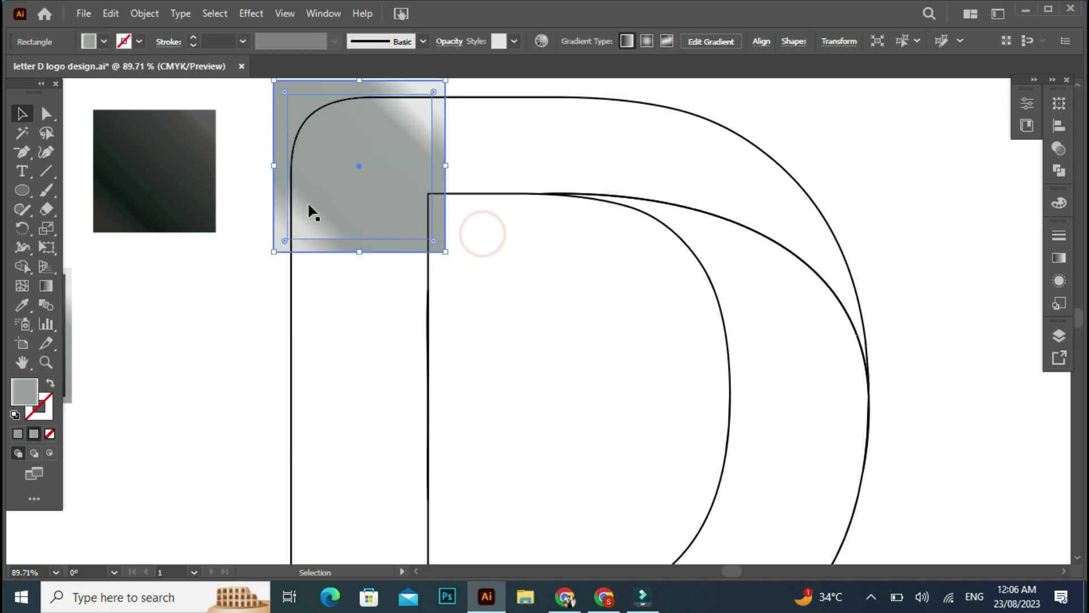
Step: Select both grey squares and the D outline, and remove the regions of the offset border with Shape Builder
left_click_drag(256, 182, 468, 298)
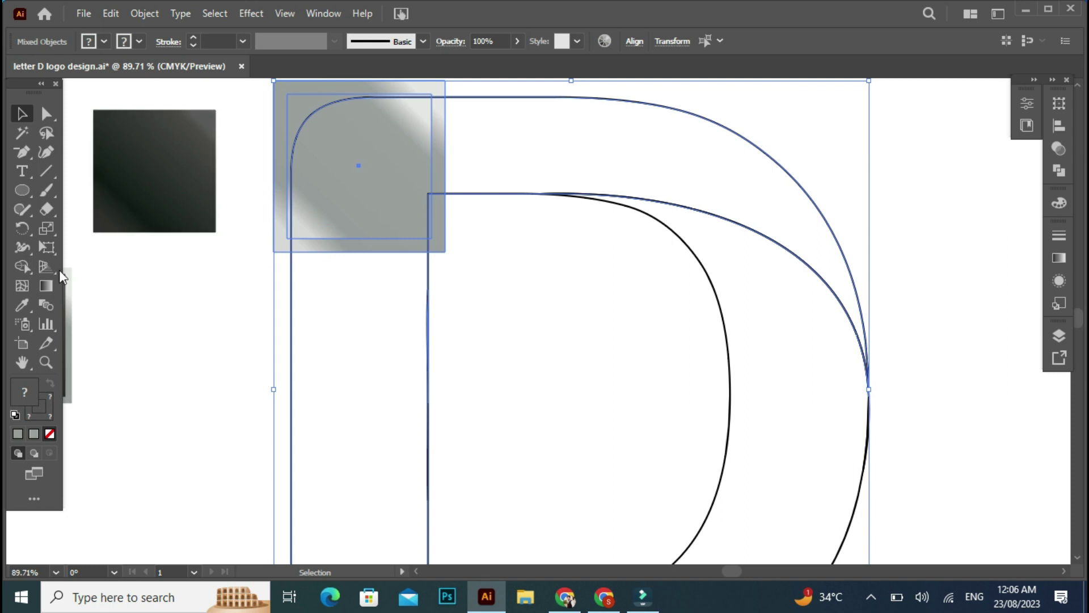
left_click(26, 263)
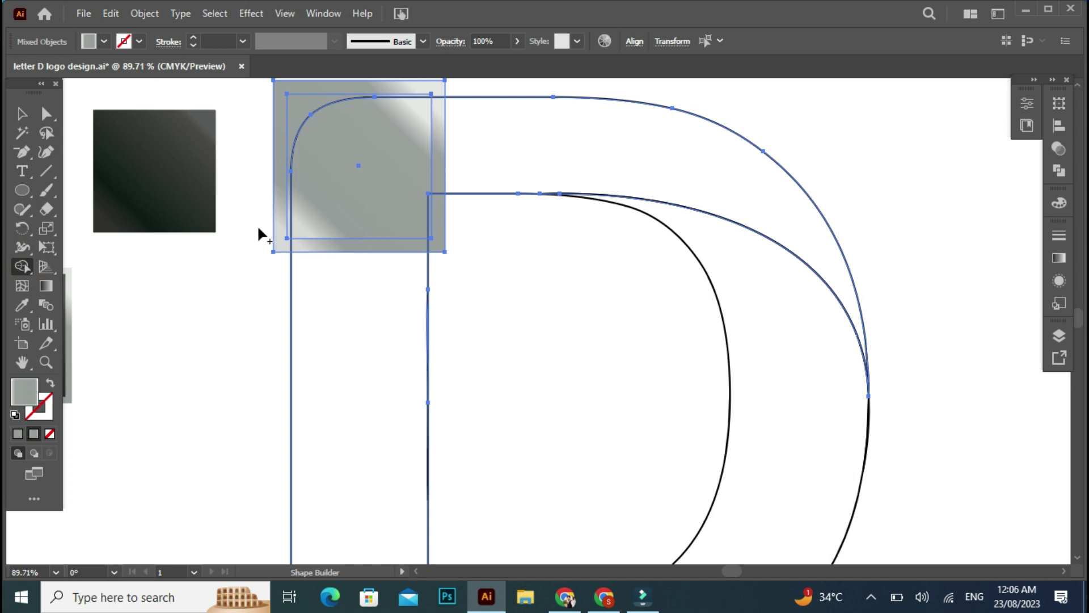
left_click(437, 151)
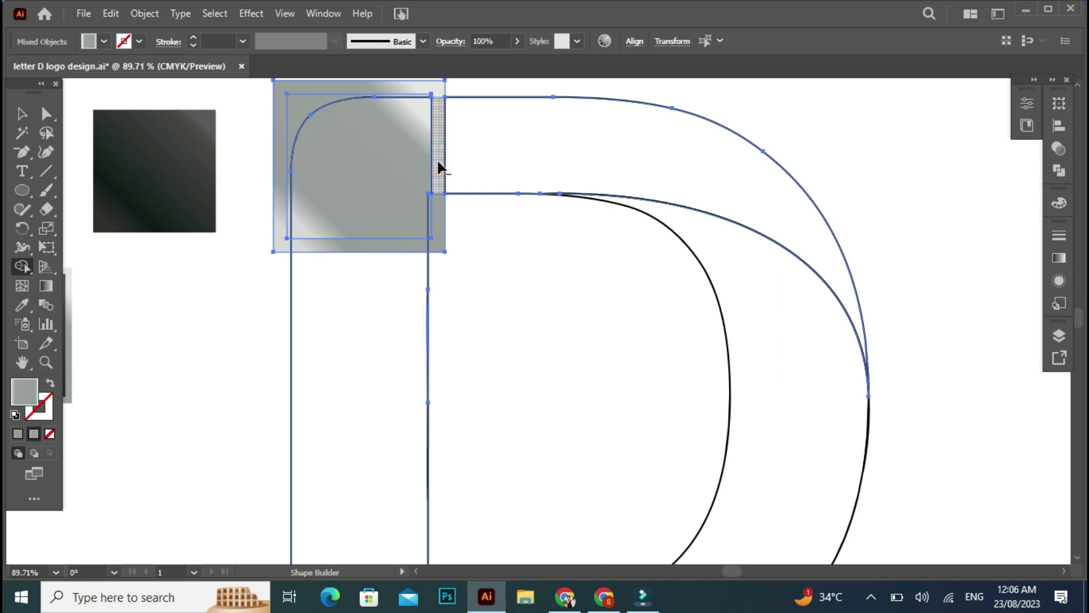
left_click_drag(437, 161, 442, 215)
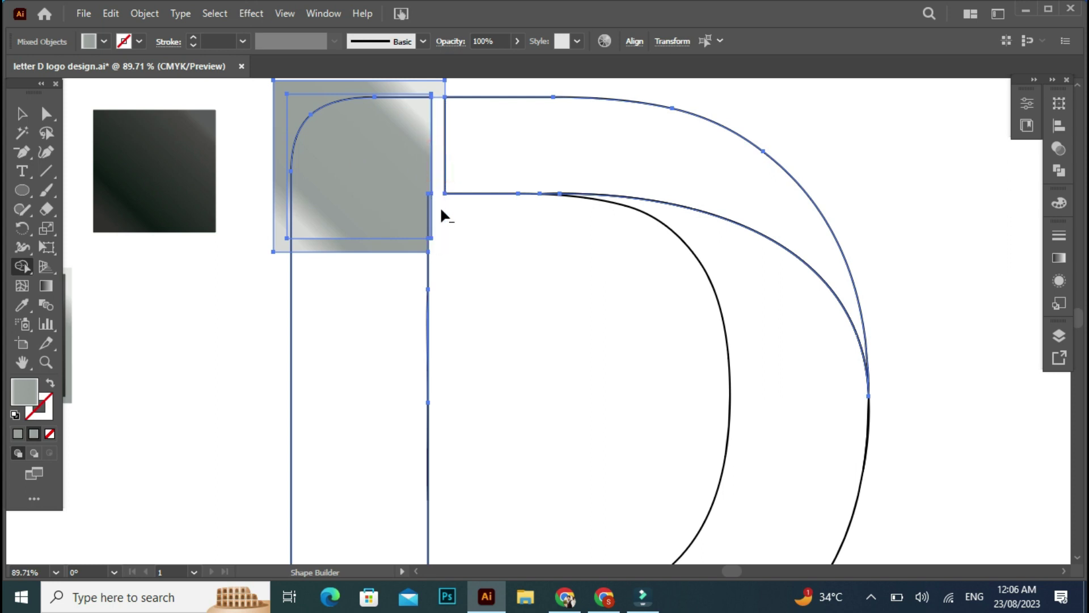
left_click(433, 244)
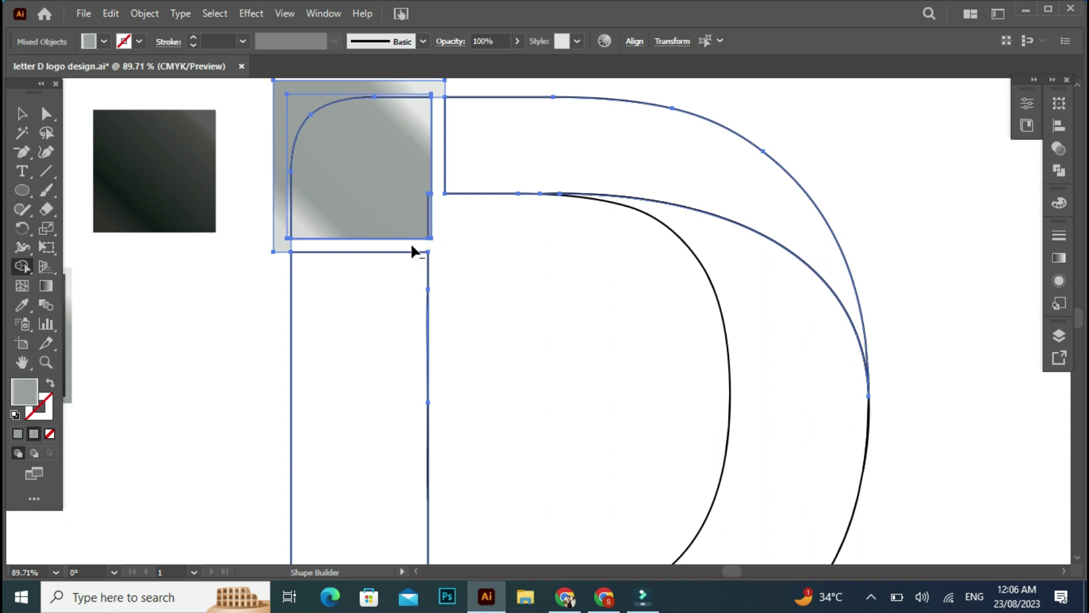
left_click(276, 251)
left_click_drag(309, 245, 279, 246)
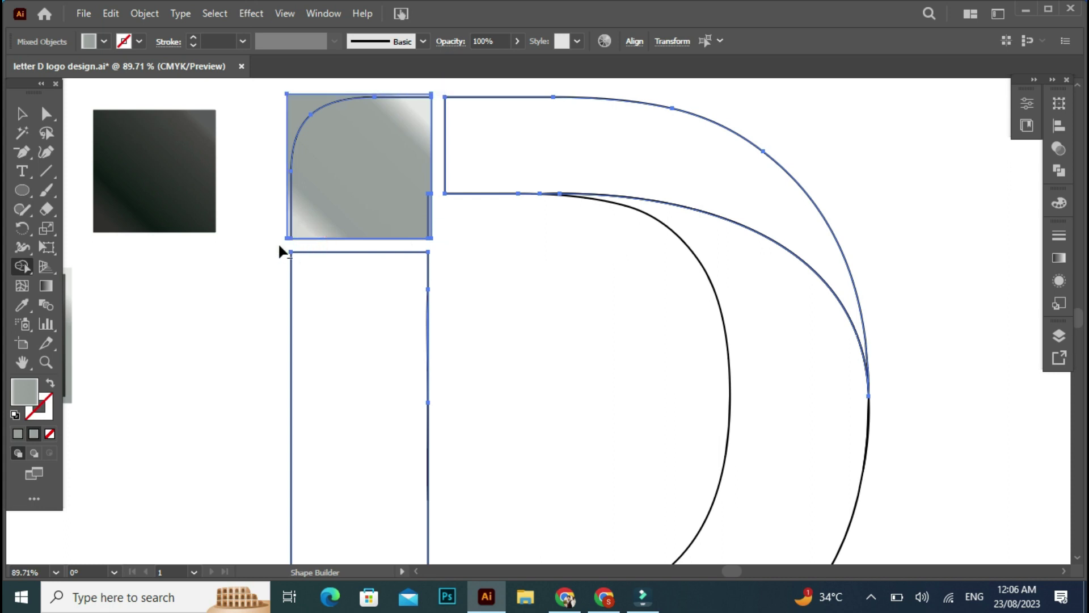
Step: Merge the remaining corner regions inside the grey square into one shape with Shape Builder
left_click_drag(297, 100, 350, 156)
left_click_drag(423, 215, 430, 217)
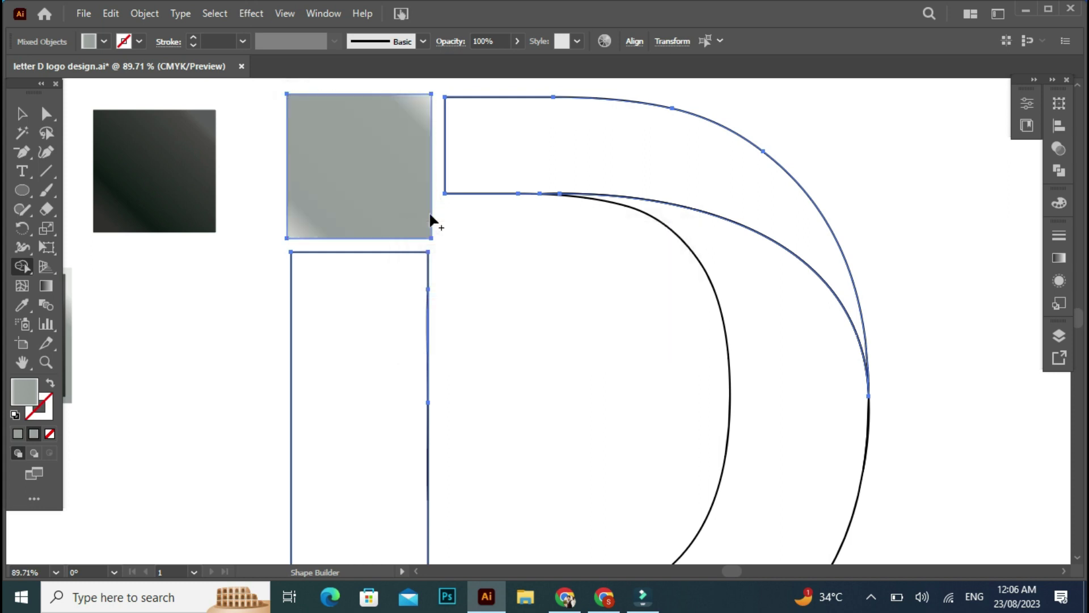
left_click(28, 114)
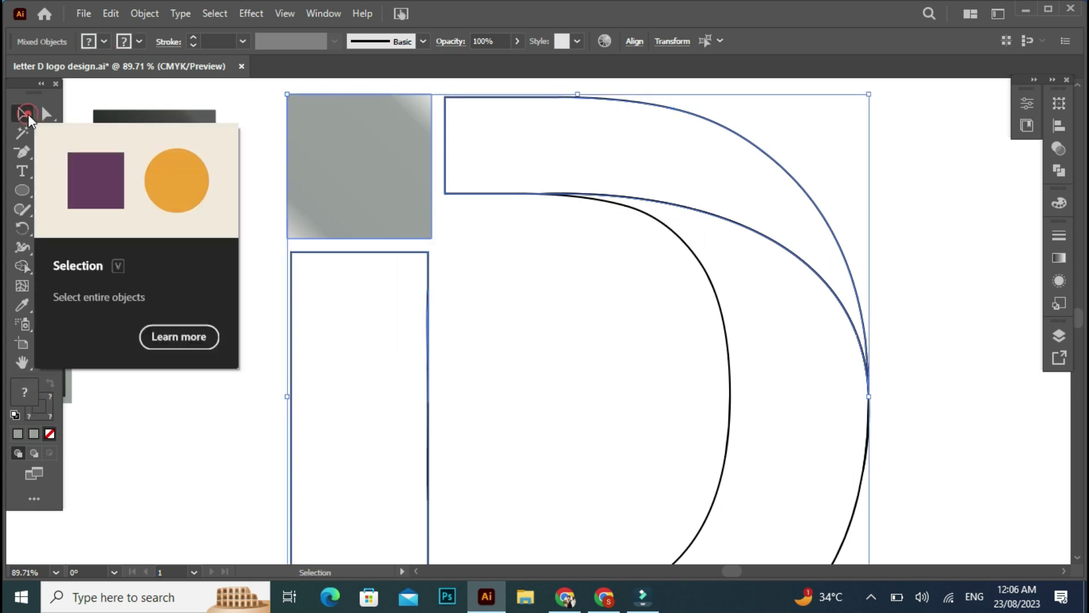
Step: Delete the merged grey square at the D's corner and the loose dark gradient square beside it
left_click(45, 363)
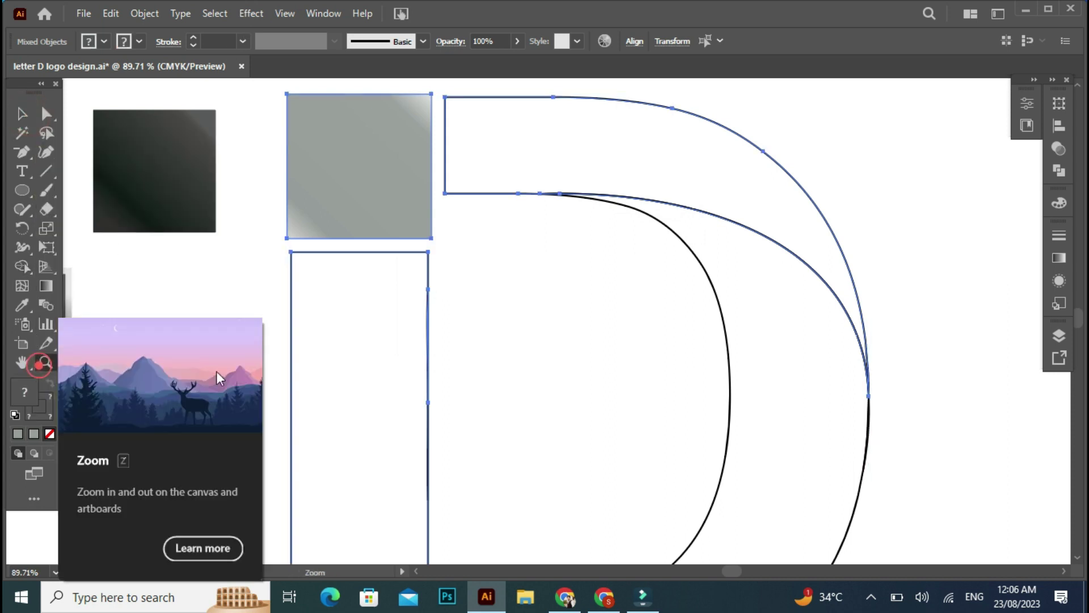
left_click(441, 413, "alt")
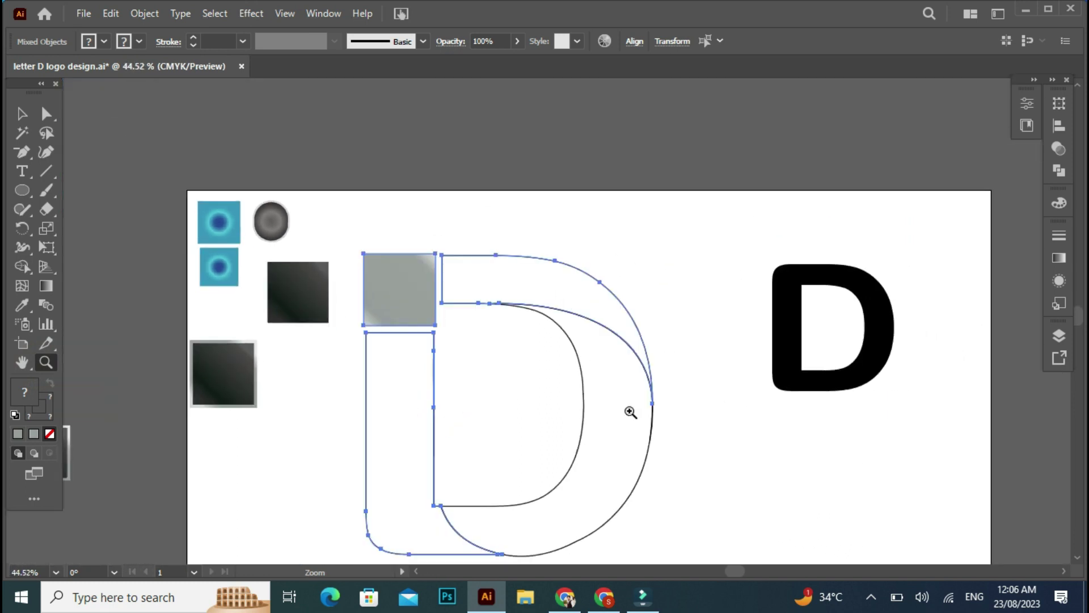
scroll(1077, 563, "down", 5)
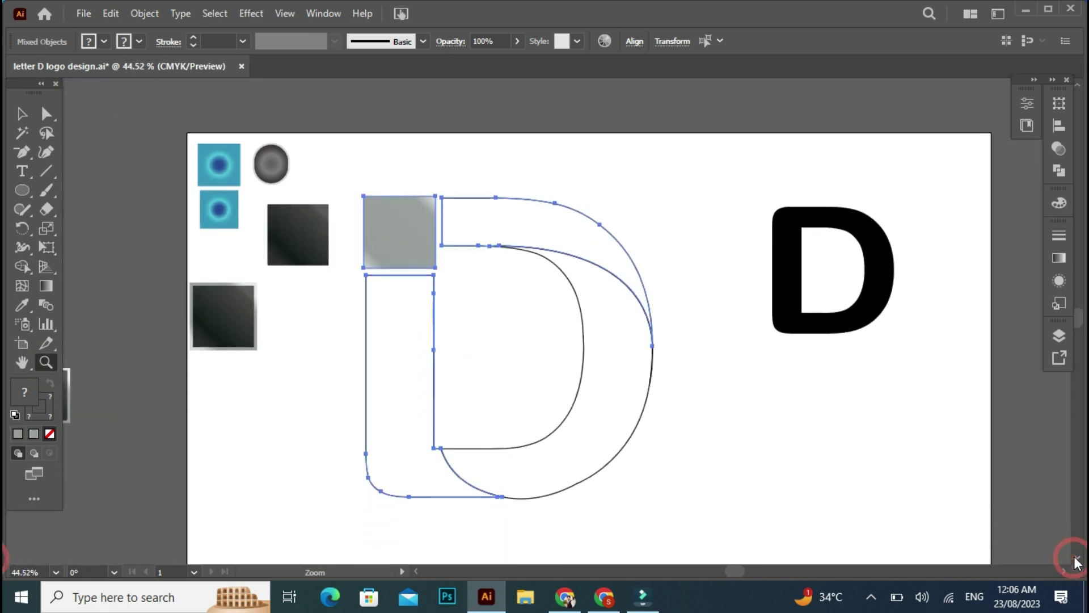
key("v")
left_click(383, 202)
left_click(343, 265)
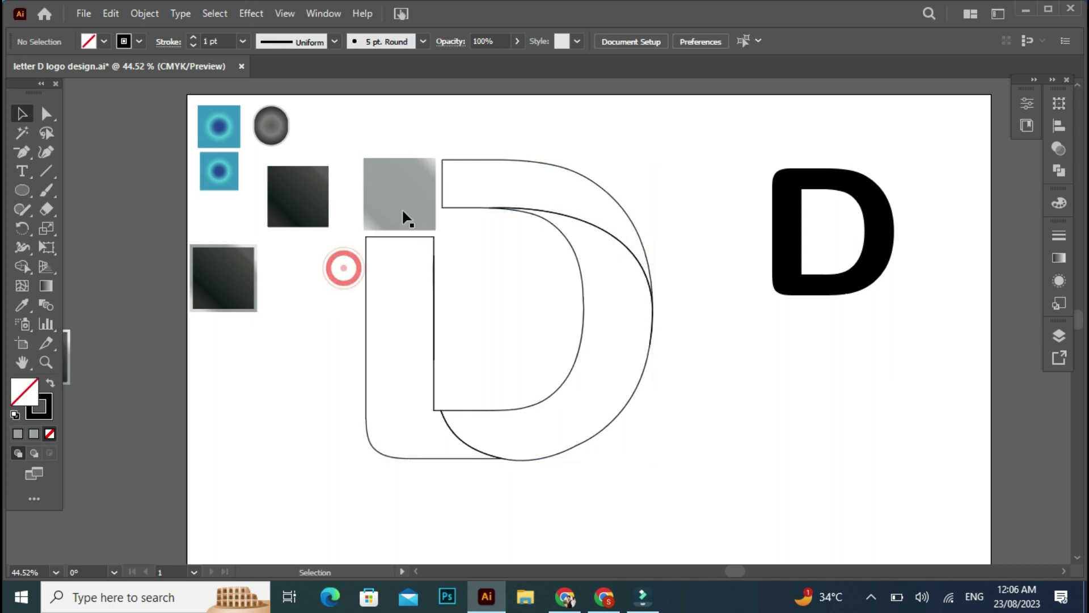
left_click(406, 209)
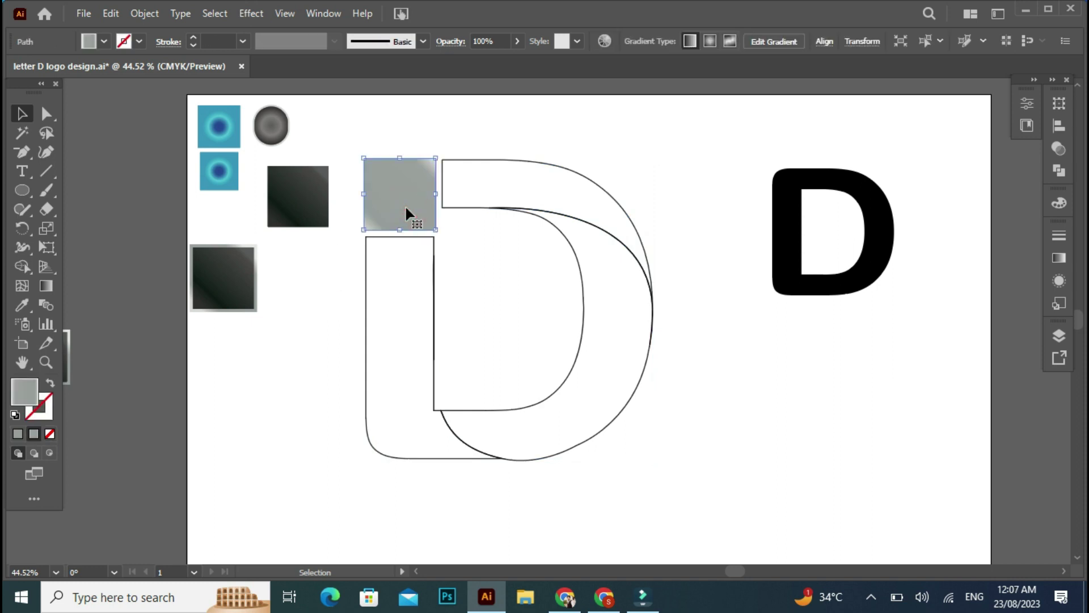
key("Delete")
left_click(312, 202)
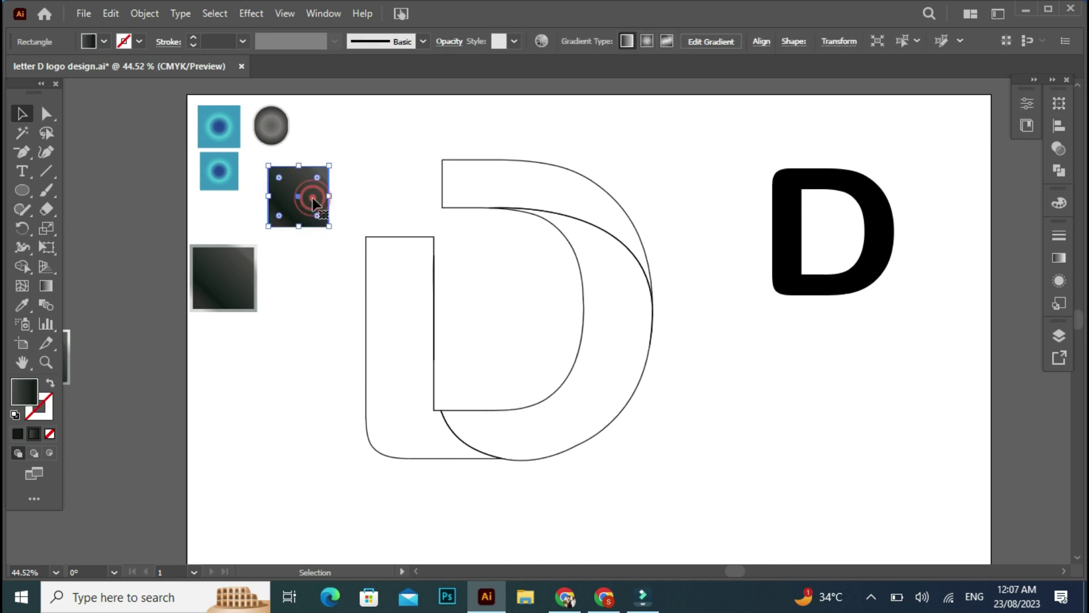
key("Delete")
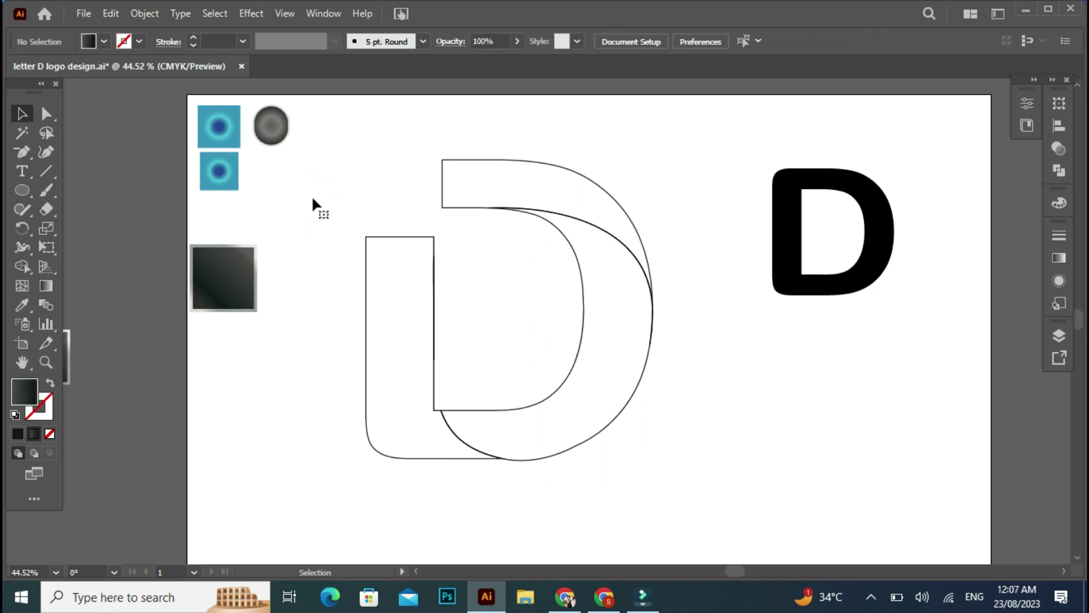
Step: Place a copy of the framed dark gradient square in the gap at the D's upper-left corner
left_click(234, 277)
left_click(233, 282)
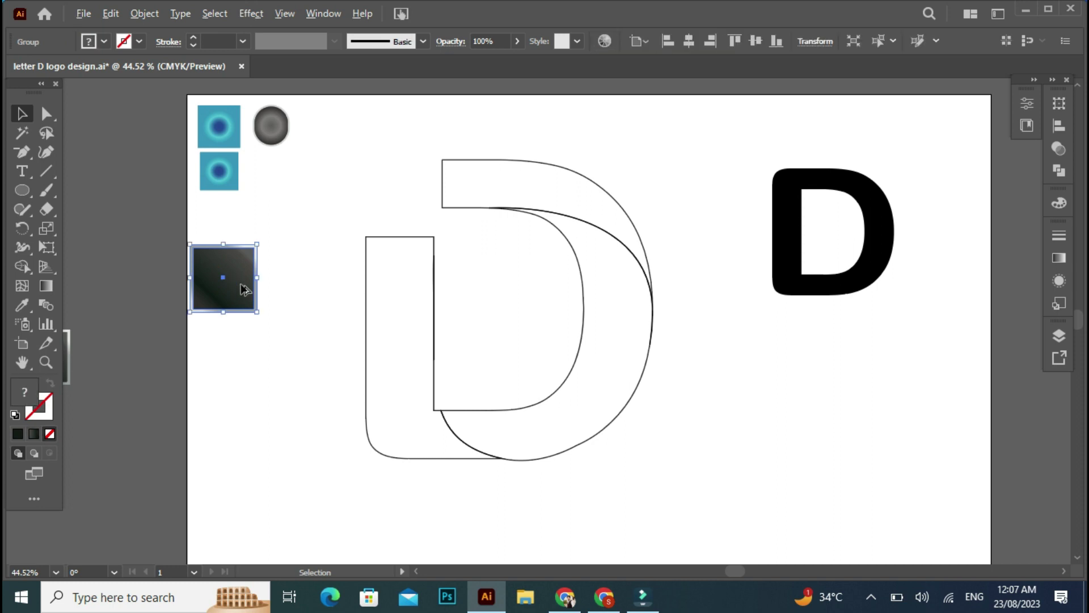
left_click_drag(244, 289, 419, 200)
left_click(414, 253)
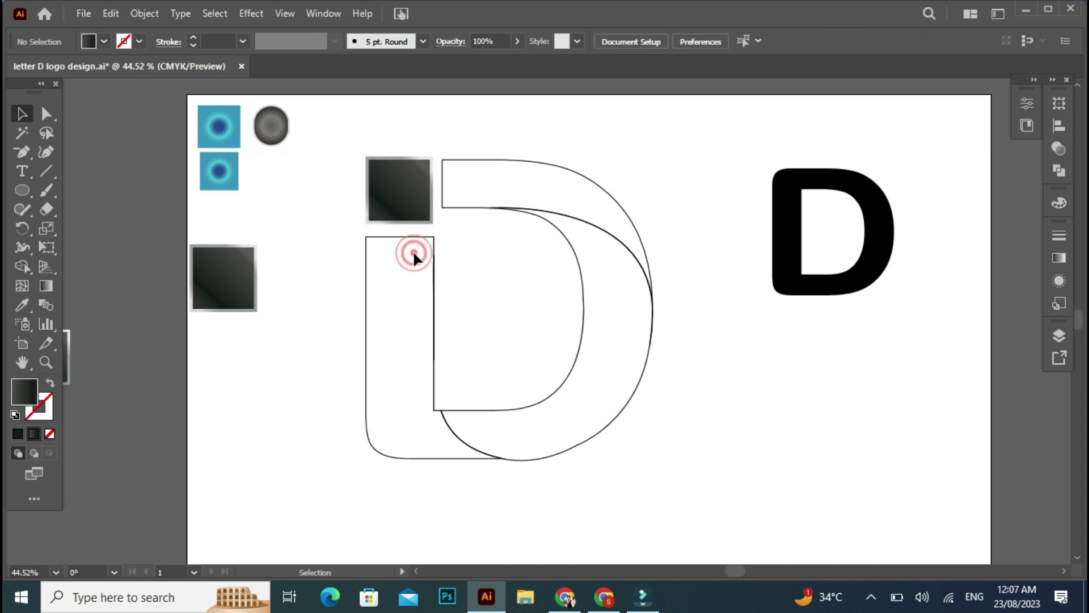
Step: Release the compound path formed by the D's stem and upper arc, and deselect it
left_click(407, 237)
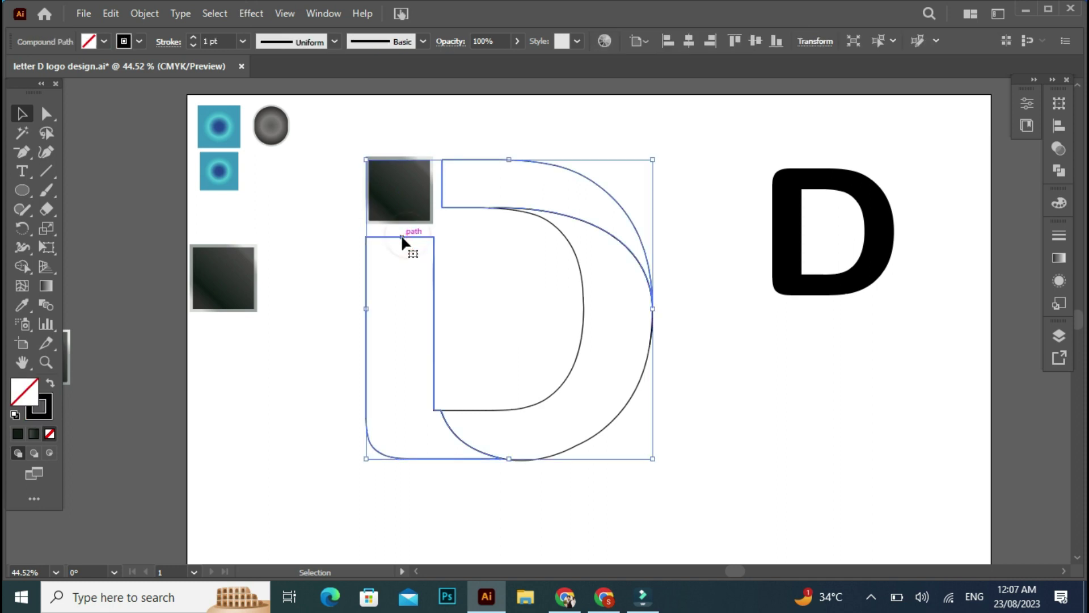
right_click(432, 253)
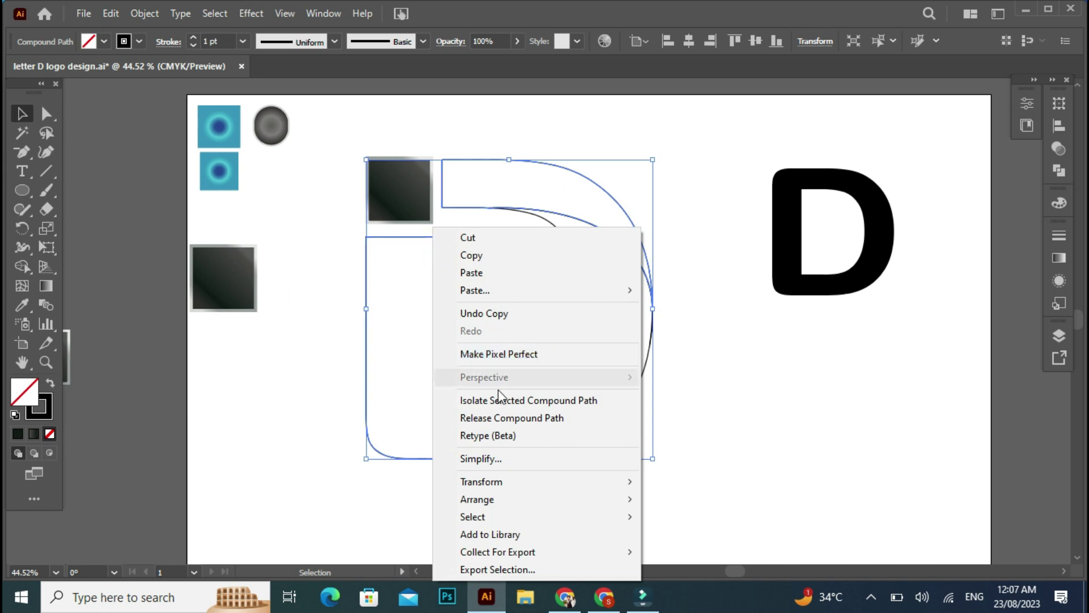
left_click(499, 418)
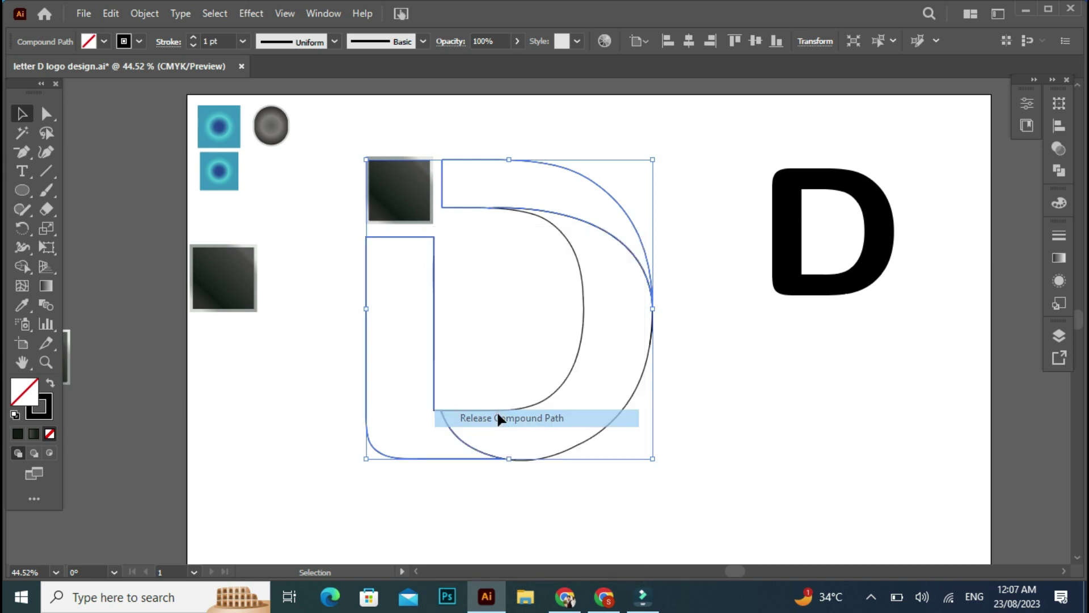
left_click(295, 360)
left_click(455, 309)
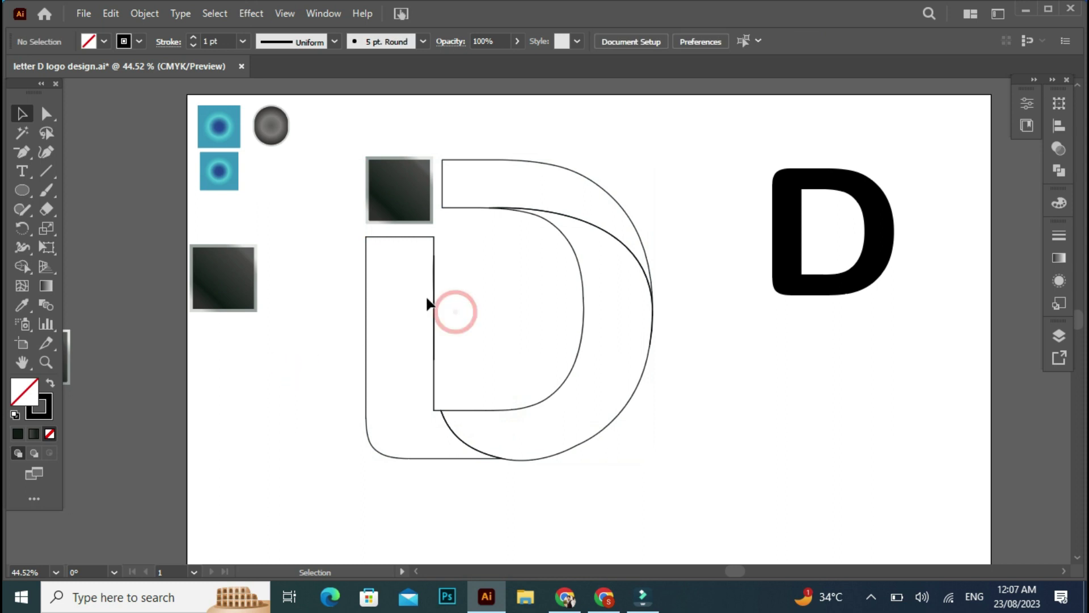
Step: Stretch the D's stem shape upward to narrow the gap below the framed dark square, and deselect it
left_click(433, 297)
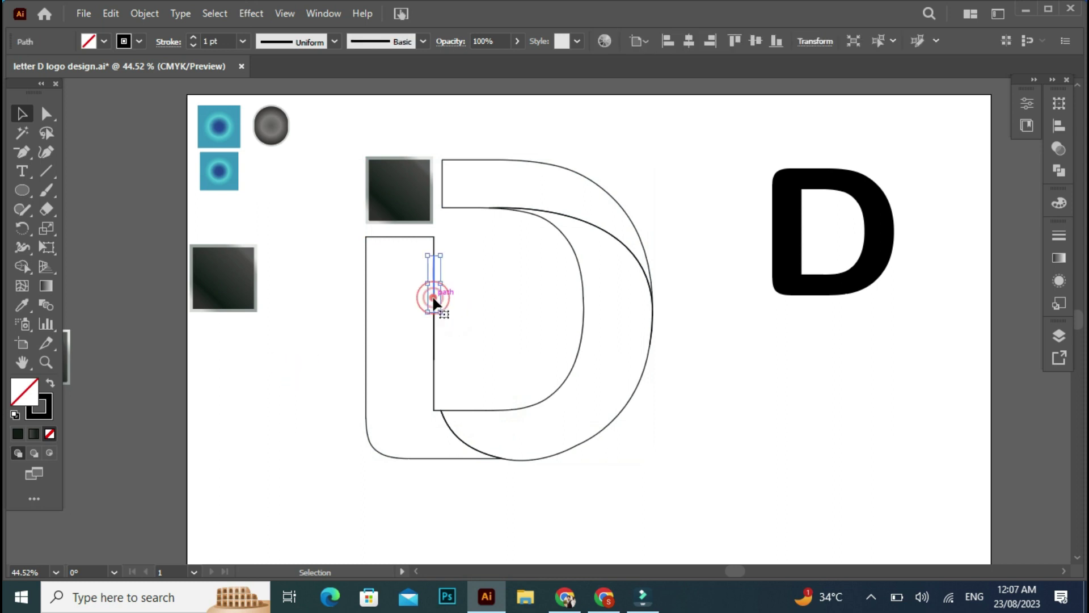
left_click(408, 236)
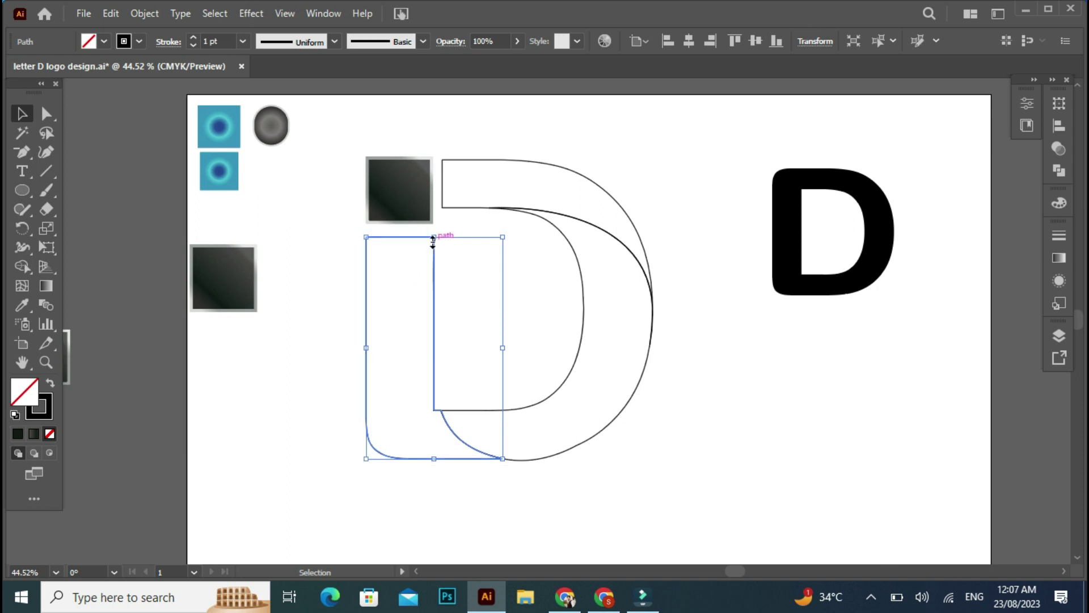
left_click_drag(433, 238, 430, 230)
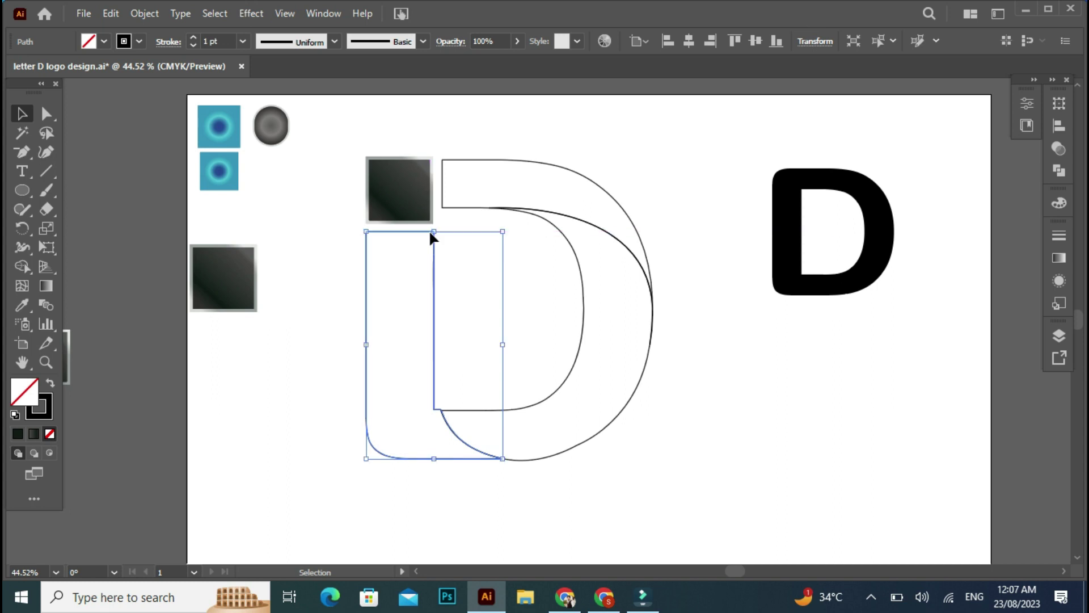
left_click(330, 292)
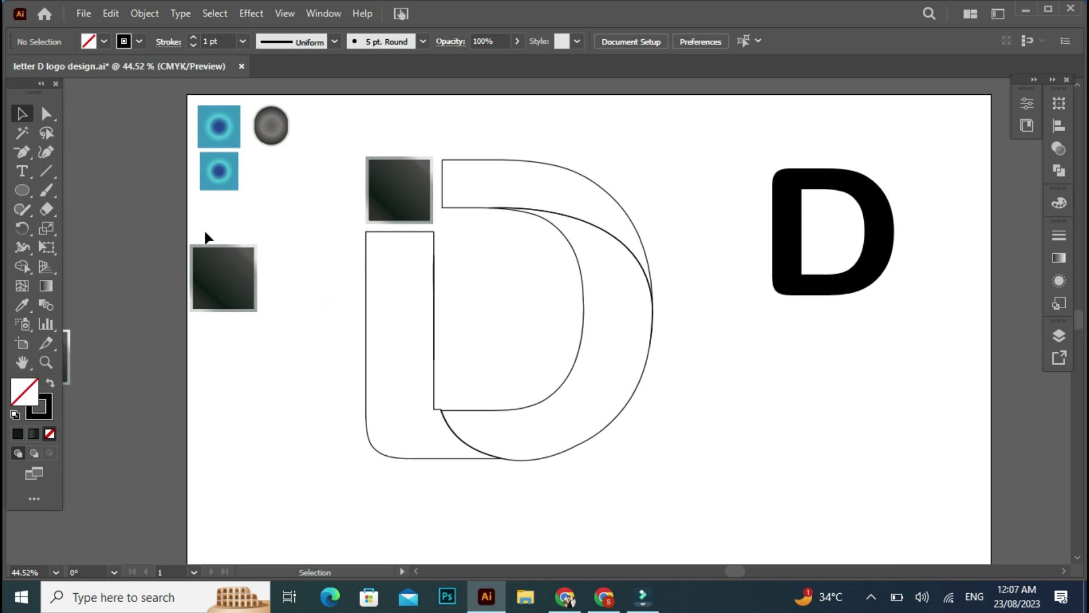
Step: Fill the D's upper arc with the blue radial gradient sampled from the upper blue swatch square, and deselect it
left_click(452, 162)
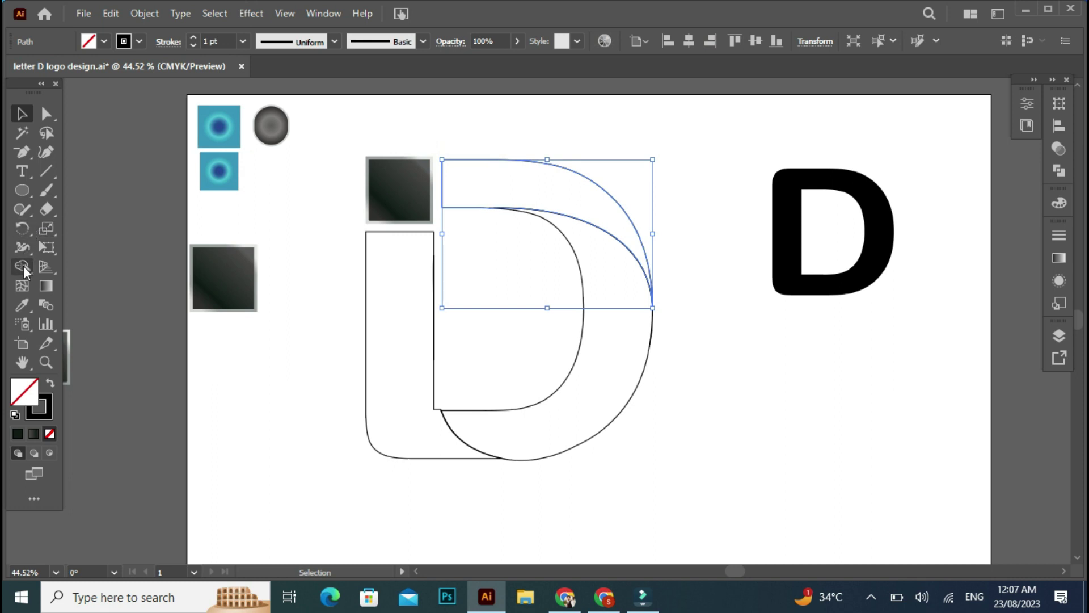
left_click(23, 305)
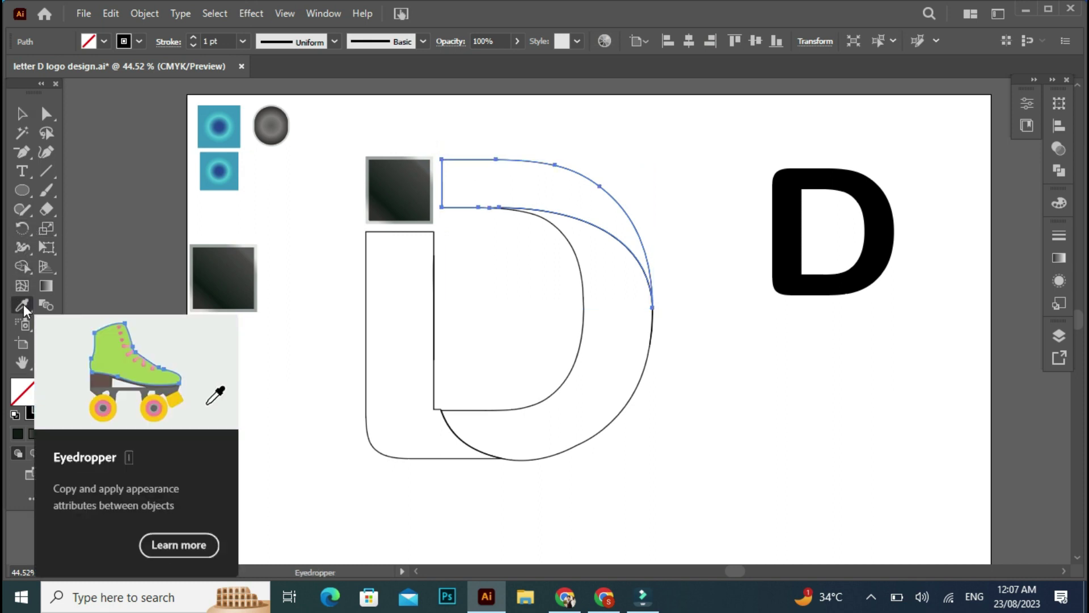
left_click(226, 126)
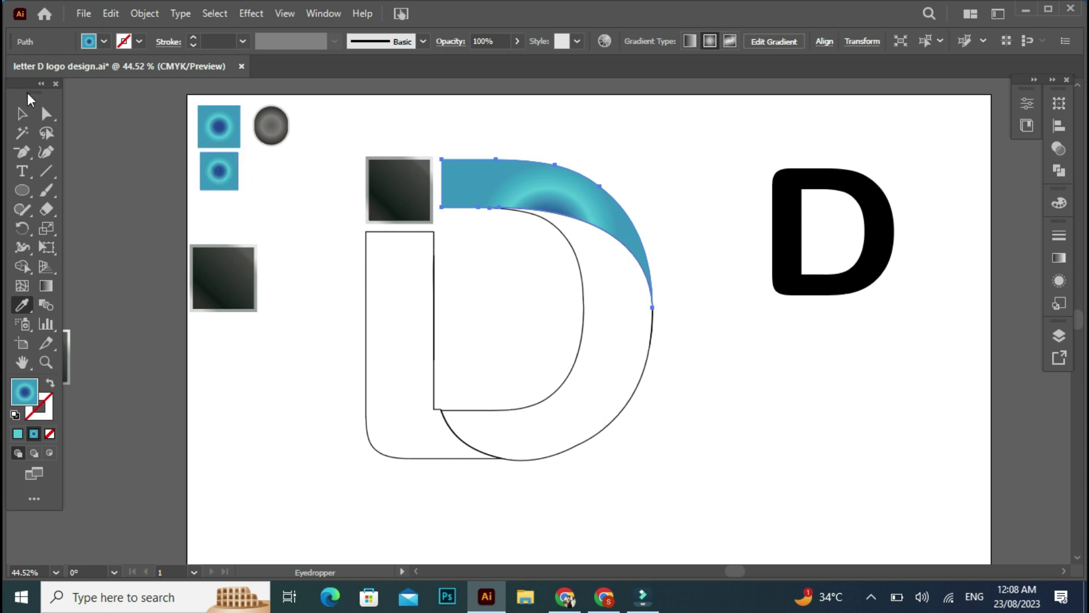
left_click(23, 114)
left_click(406, 288)
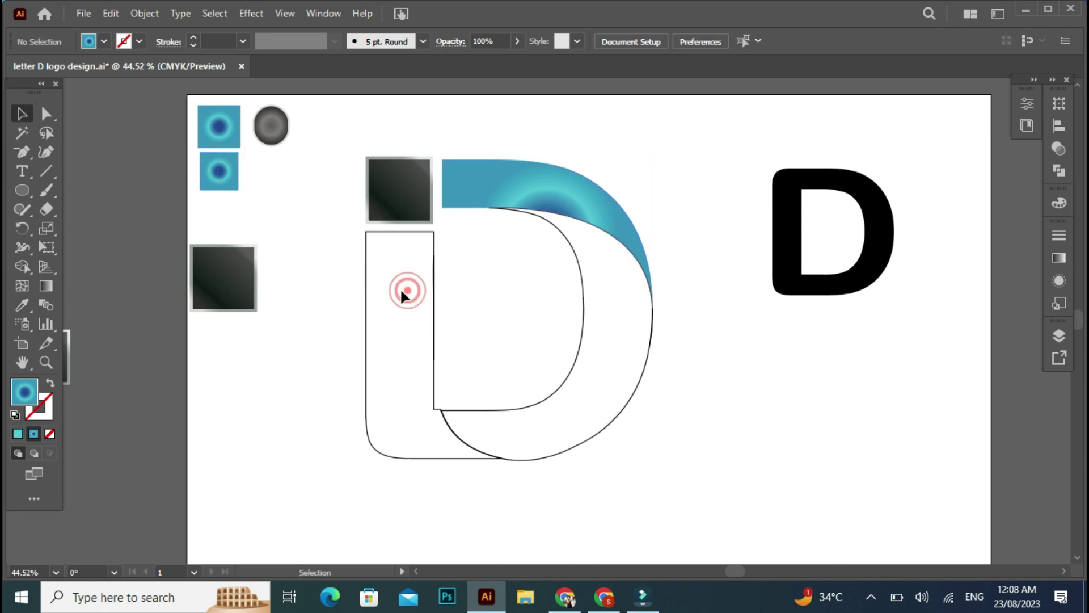
Step: Fill the D's stem with the blue radial gradient sampled from the lower blue swatch square using the Eyedropper
left_click(365, 292)
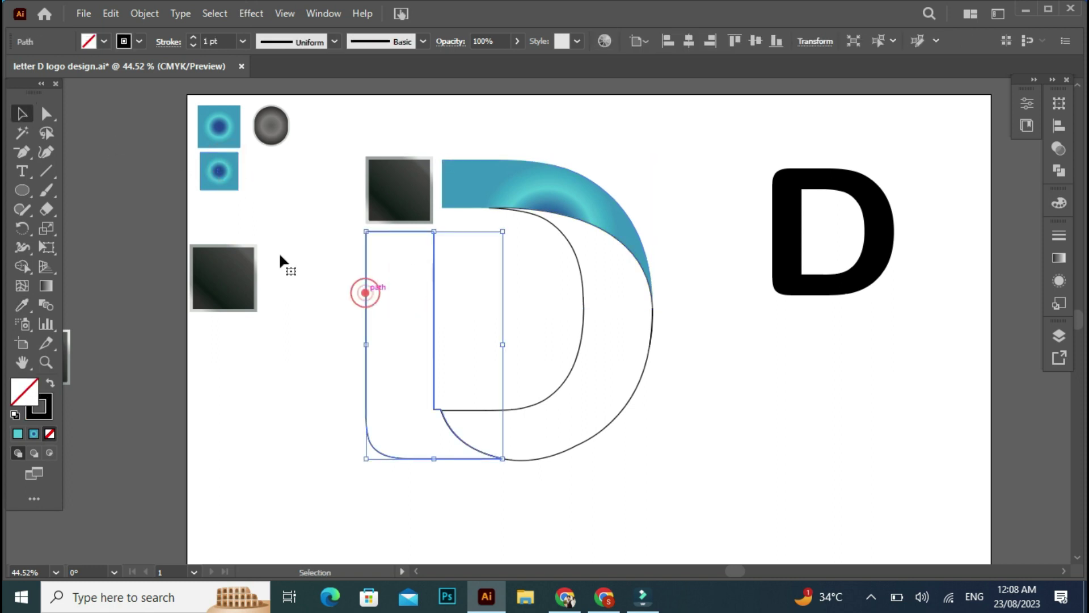
left_click(29, 299)
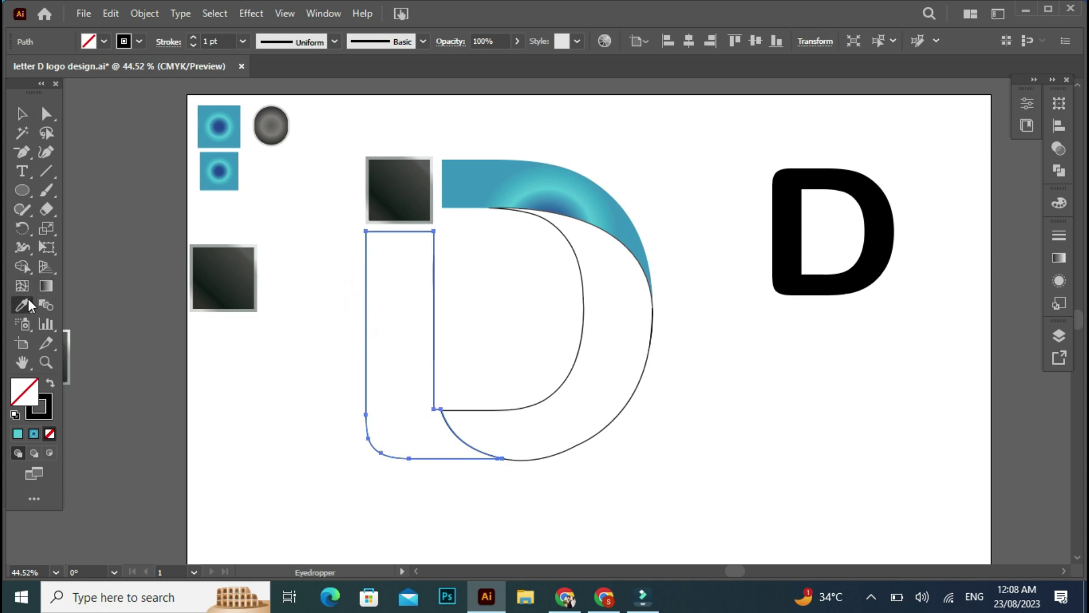
left_click(232, 166)
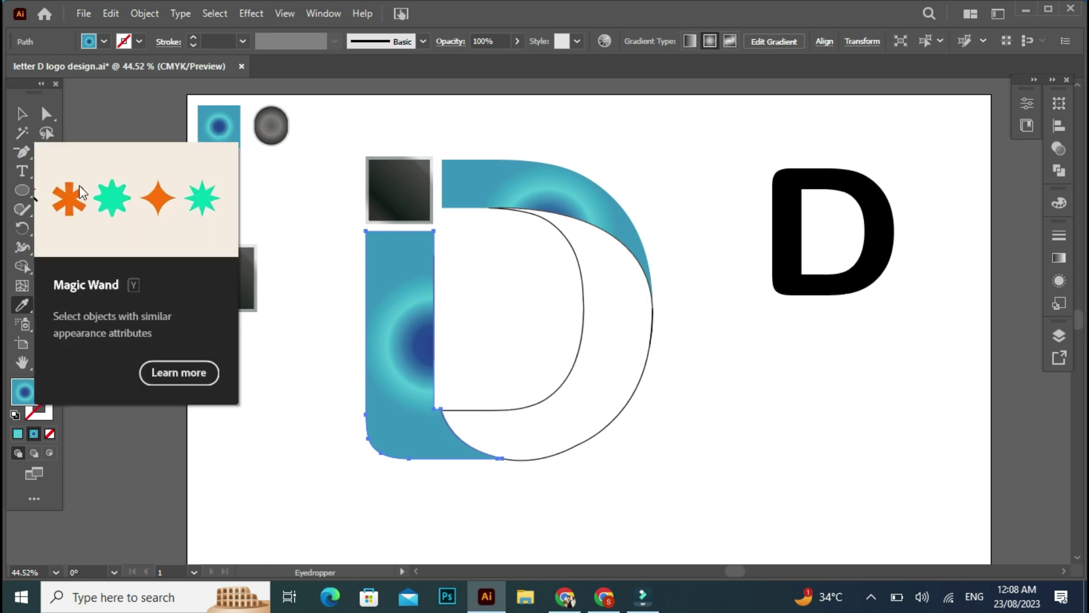
left_click(23, 113)
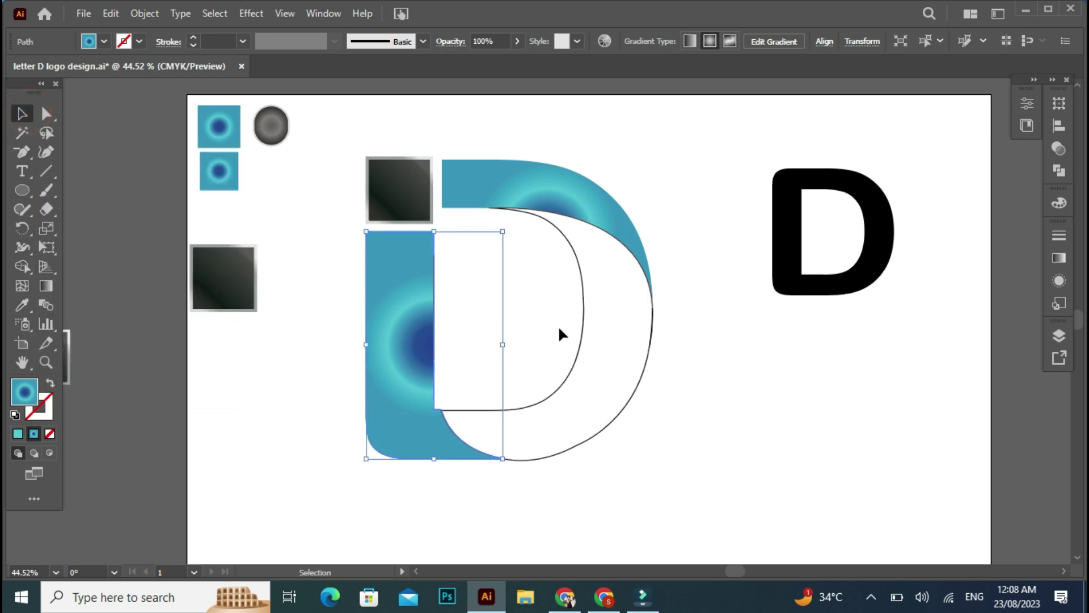
Step: Apply the grey radial gradient appearance of the rounded dark swatch to the D's large lower-right curve with the Eyedropper
left_click(578, 349)
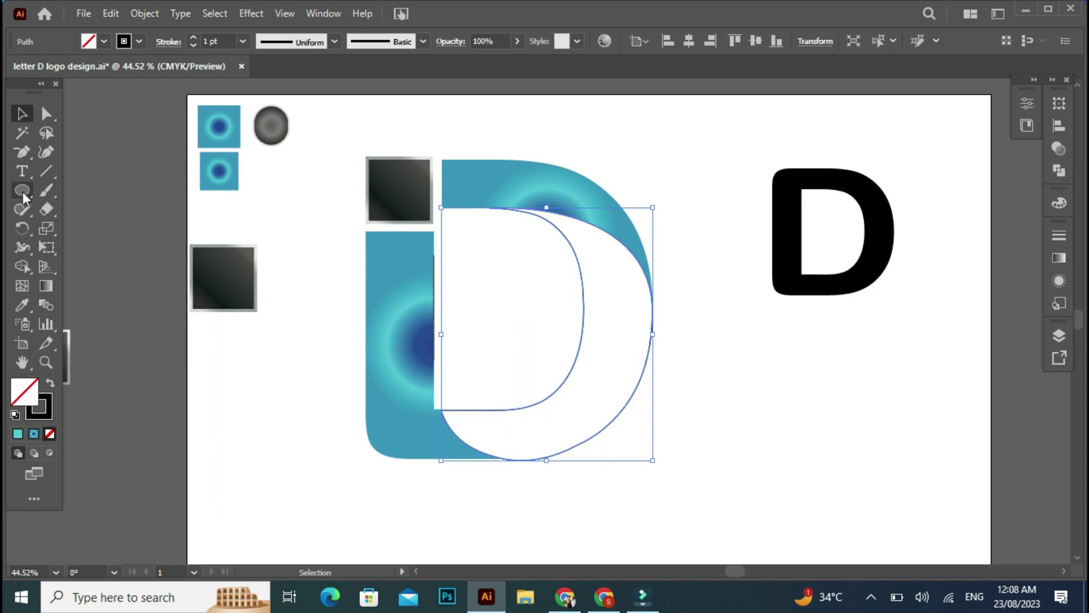
left_click(23, 301)
left_click(269, 121)
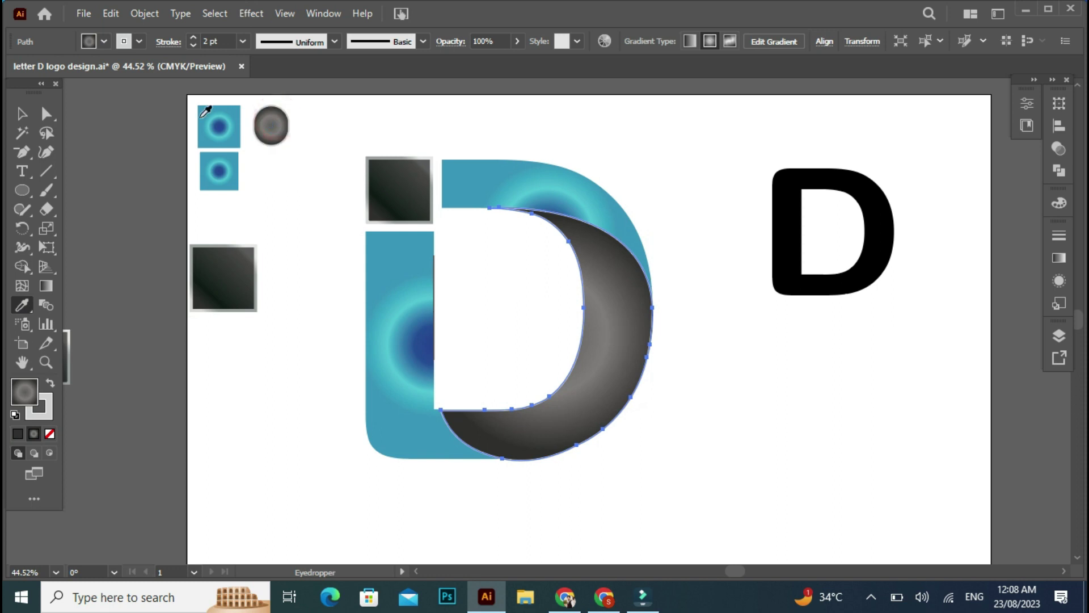
left_click(22, 114)
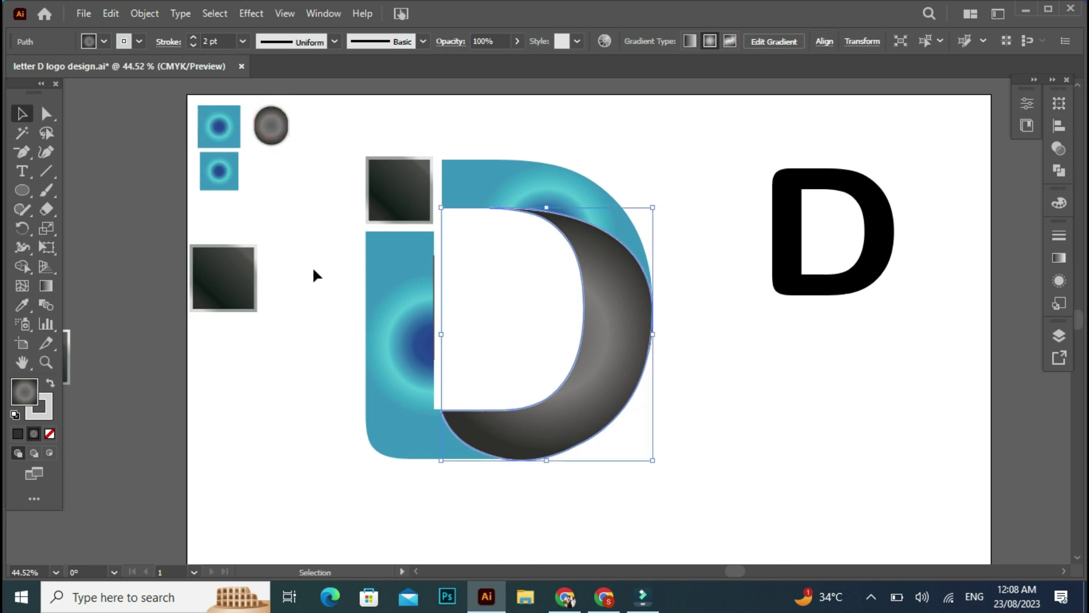
Step: Redraw the stem's radial gradient diagonally so its dark blue centre starts just outside the stem's upper-left edge
left_click(390, 345)
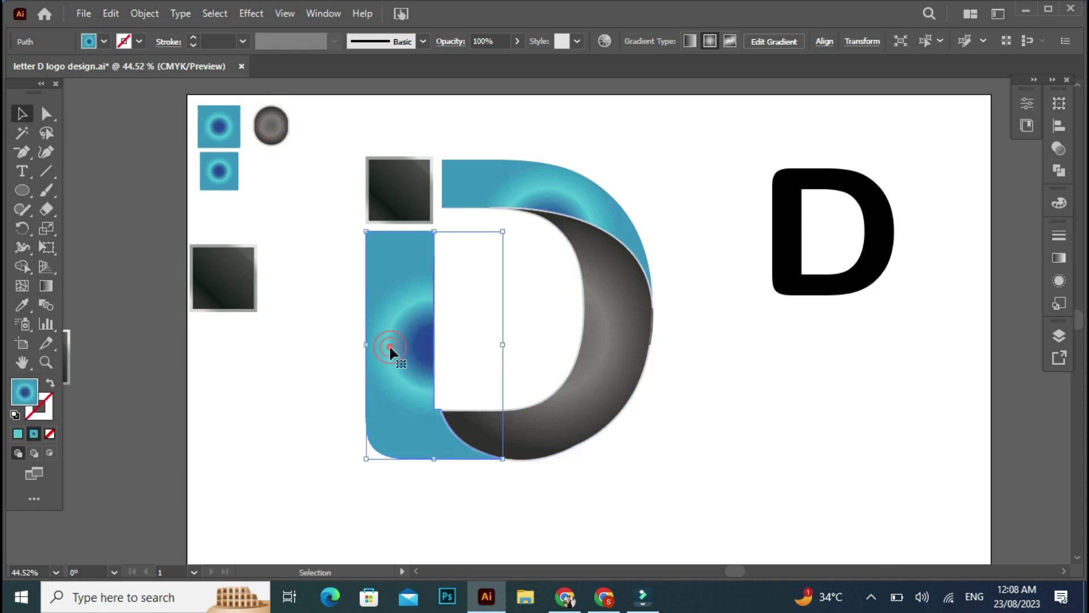
left_click(44, 286)
left_click_drag(316, 248, 480, 324)
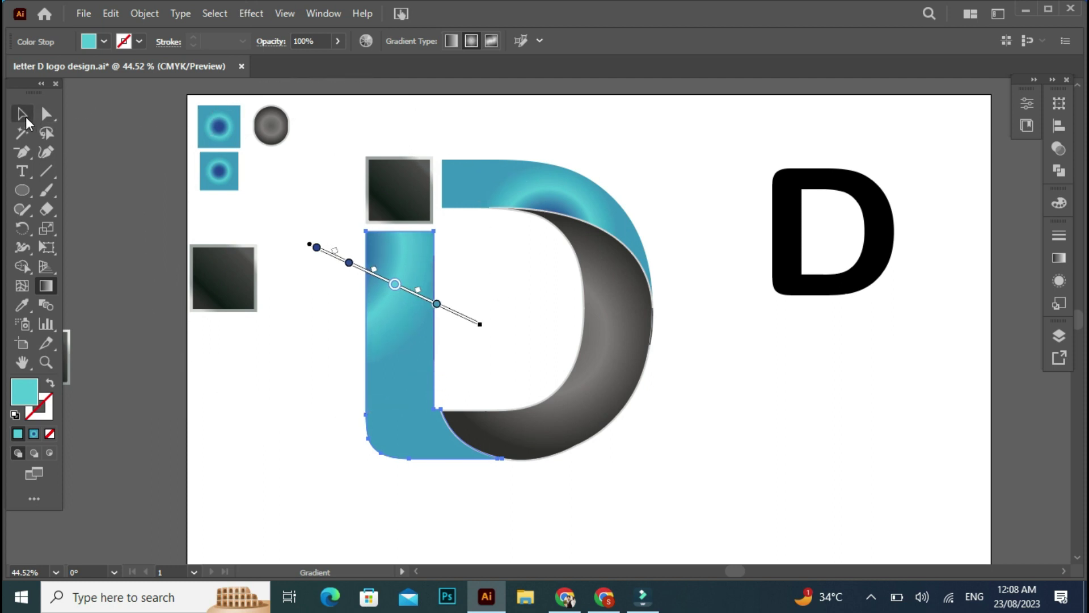
left_click(25, 119)
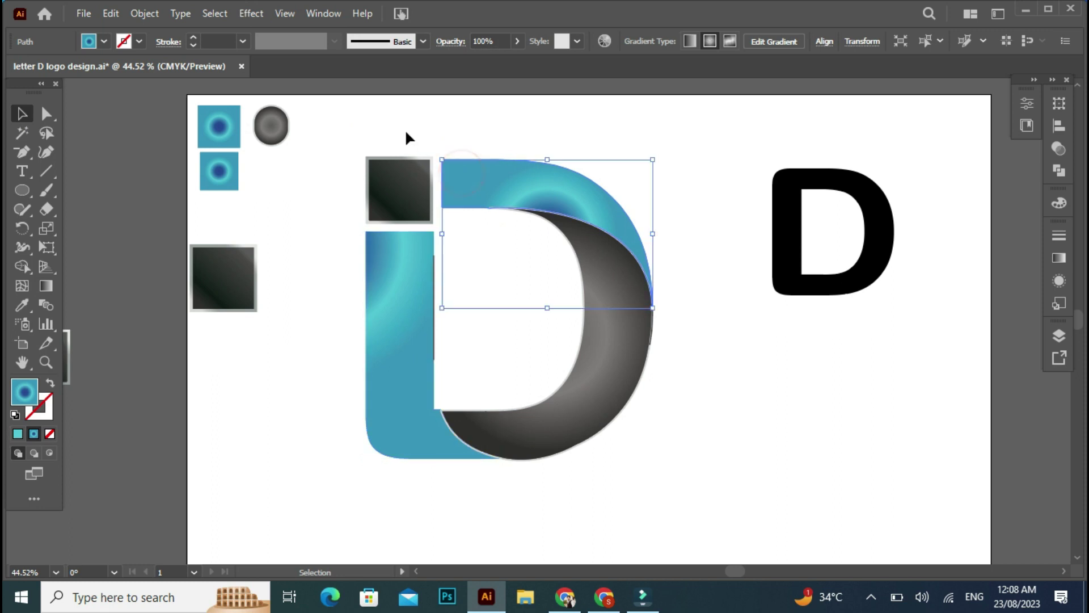
Step: Redraw the upper arc's radial gradient diagonally from above its left end so the dark blue sits in that corner, and deselect it
left_click_drag(407, 131, 496, 200)
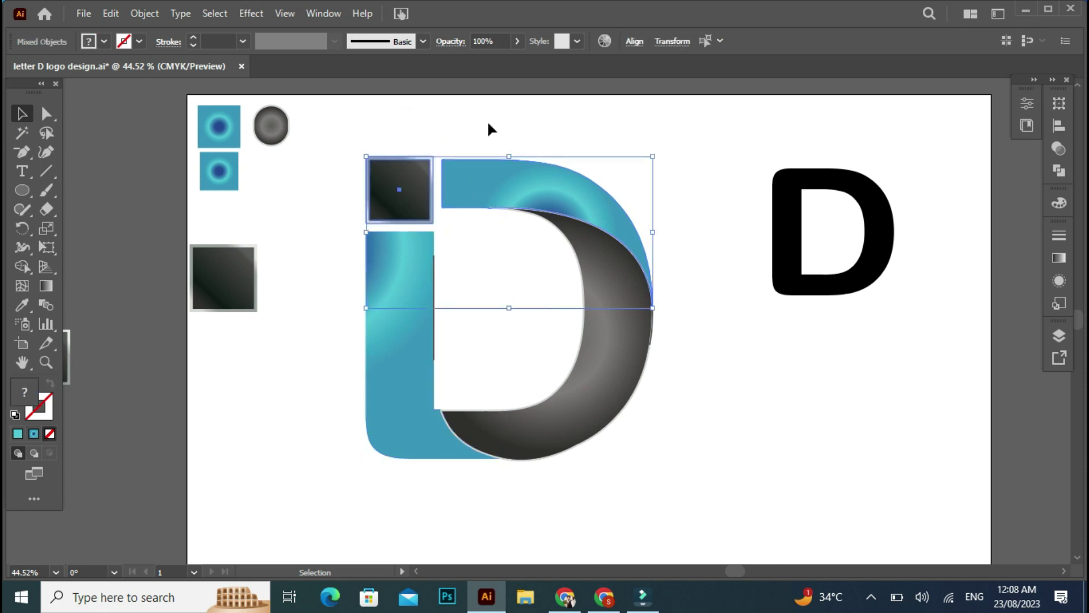
left_click(487, 121)
left_click(474, 181)
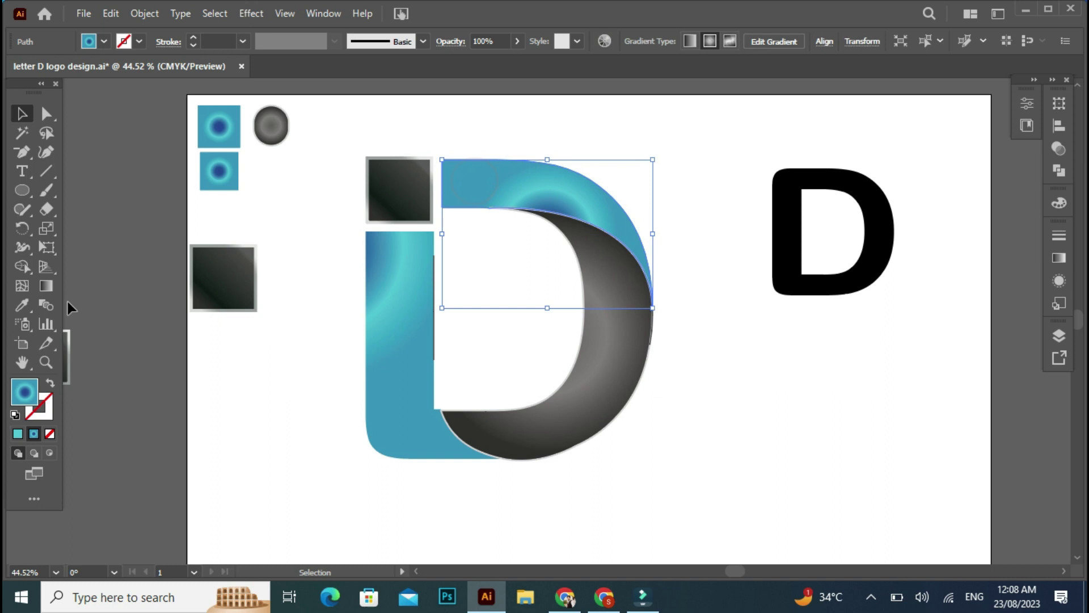
left_click(46, 286)
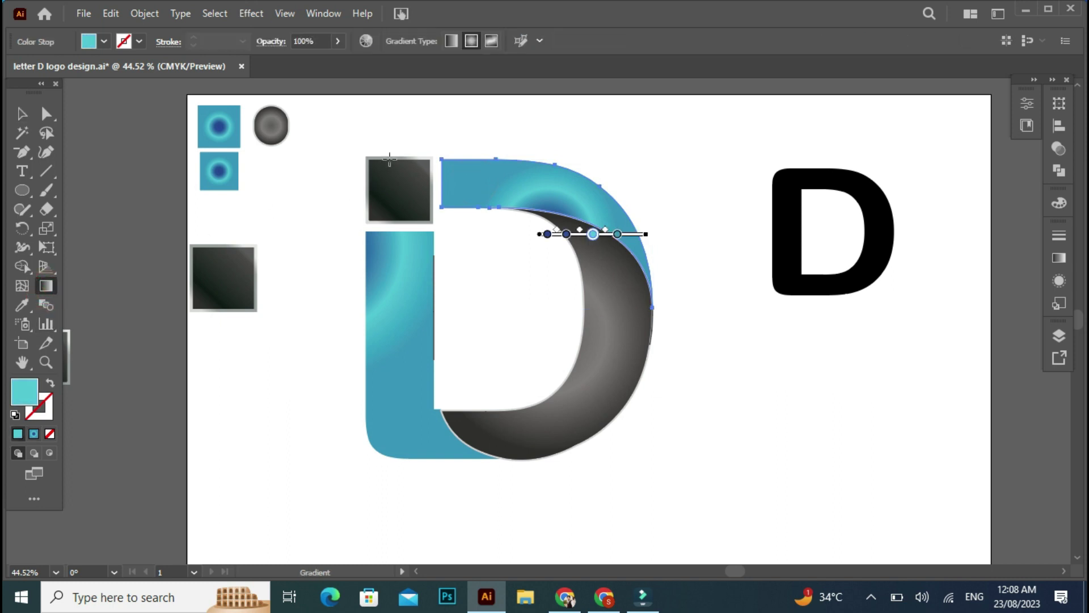
left_click_drag(414, 132, 556, 206)
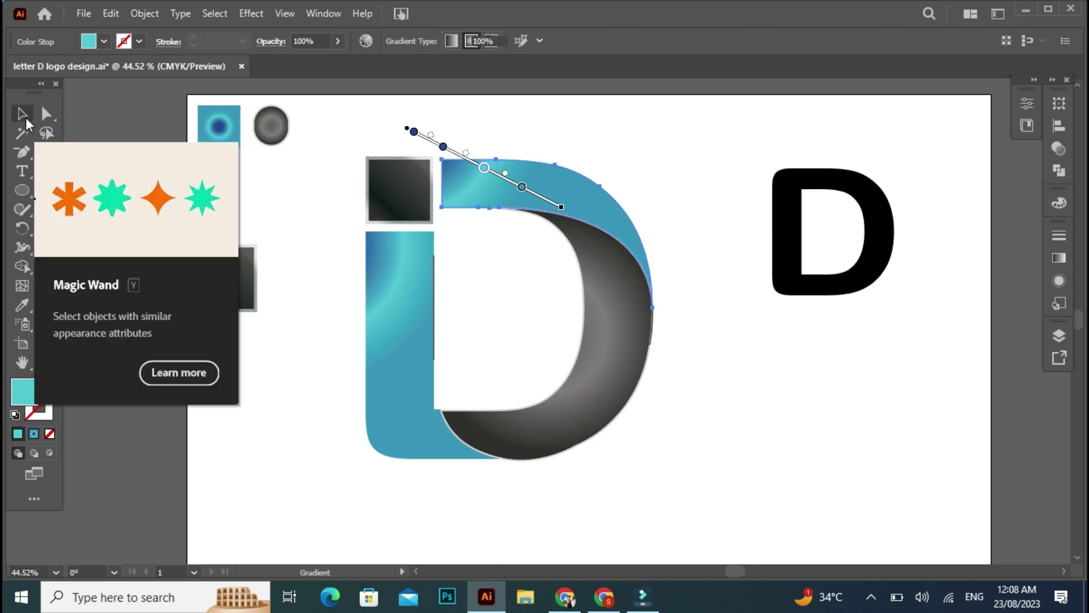
left_click(22, 113)
left_click(714, 277)
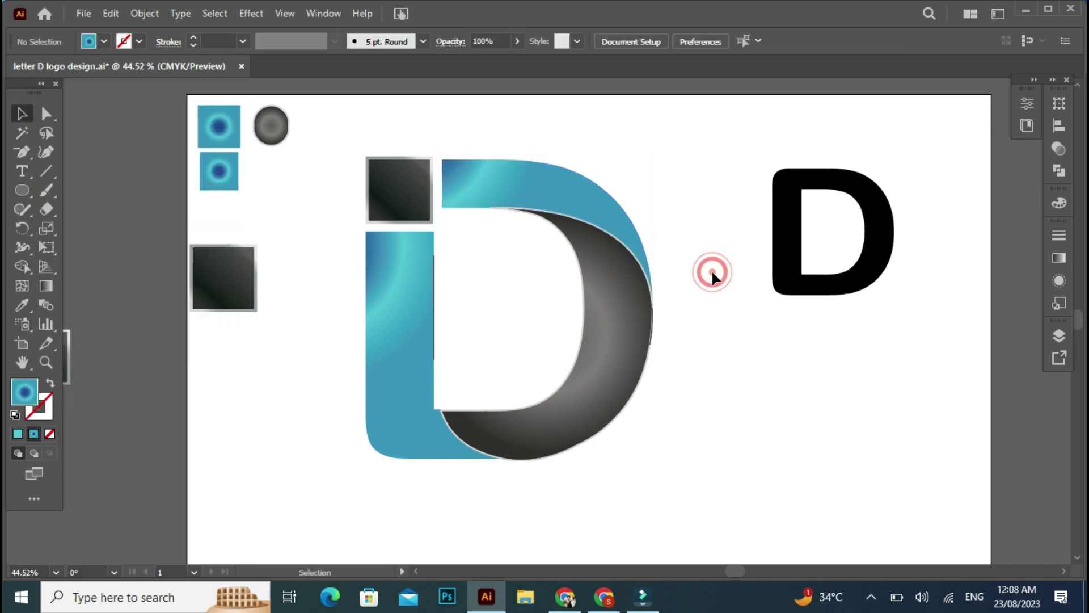
Step: Remove the stroke from the grey gradient curve, deselect it, and collapse the Color panel
left_click(629, 338)
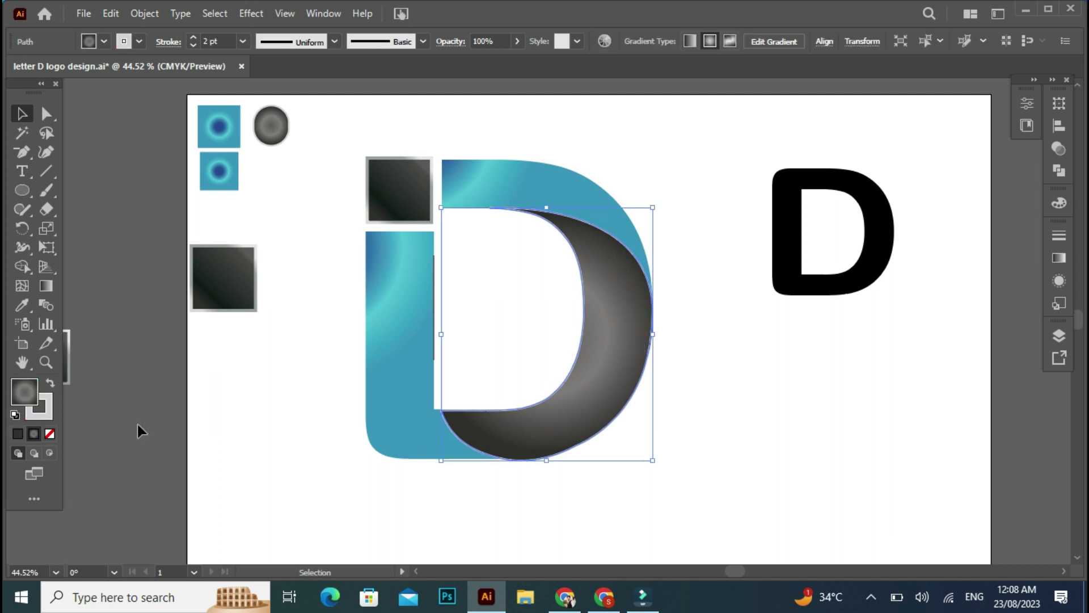
left_click(51, 416)
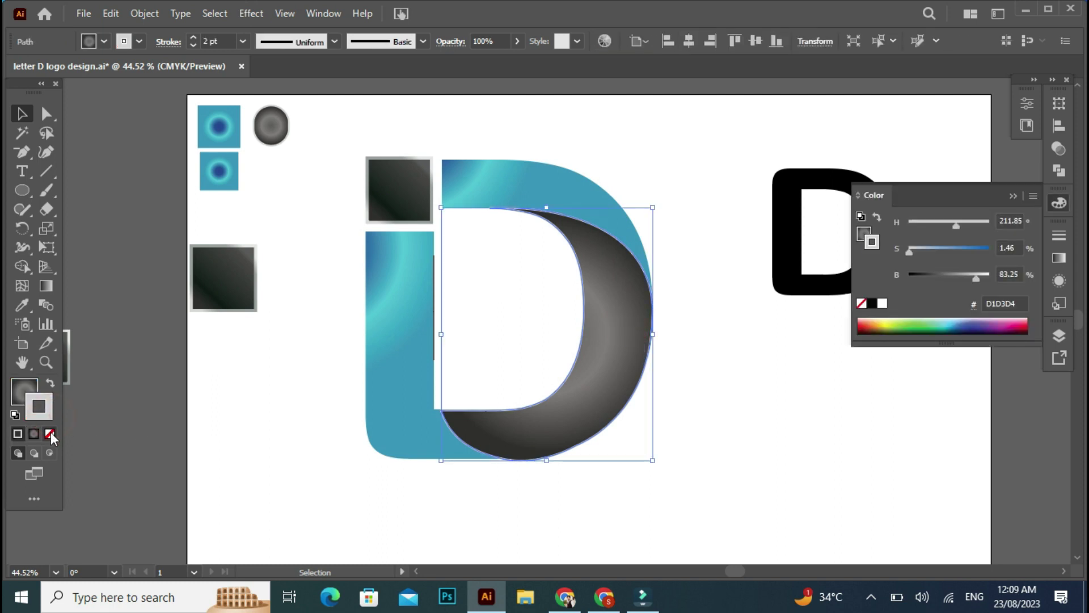
left_click(49, 434)
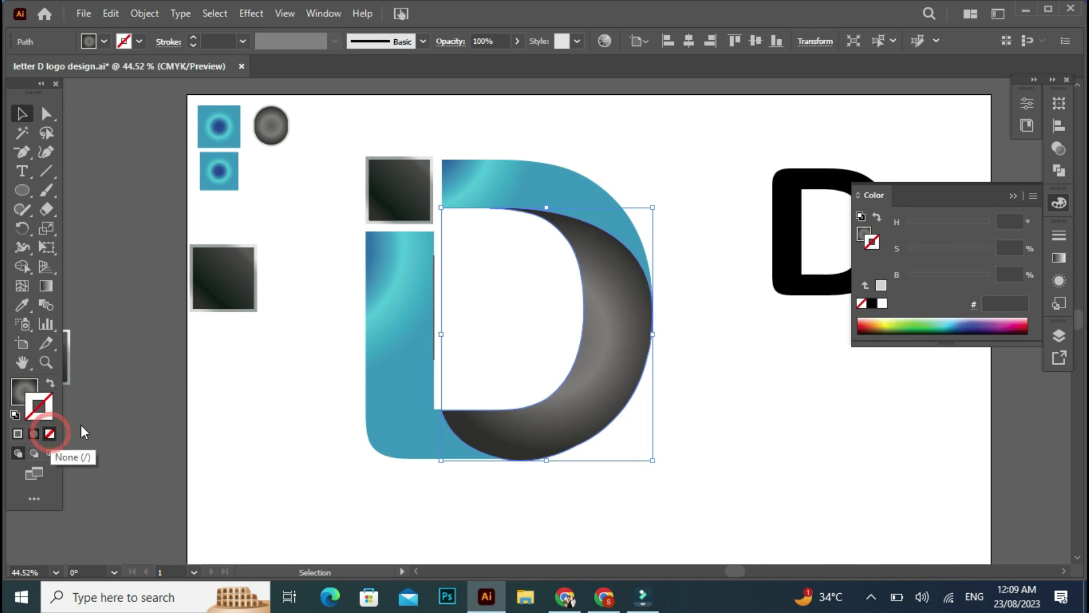
left_click(248, 408)
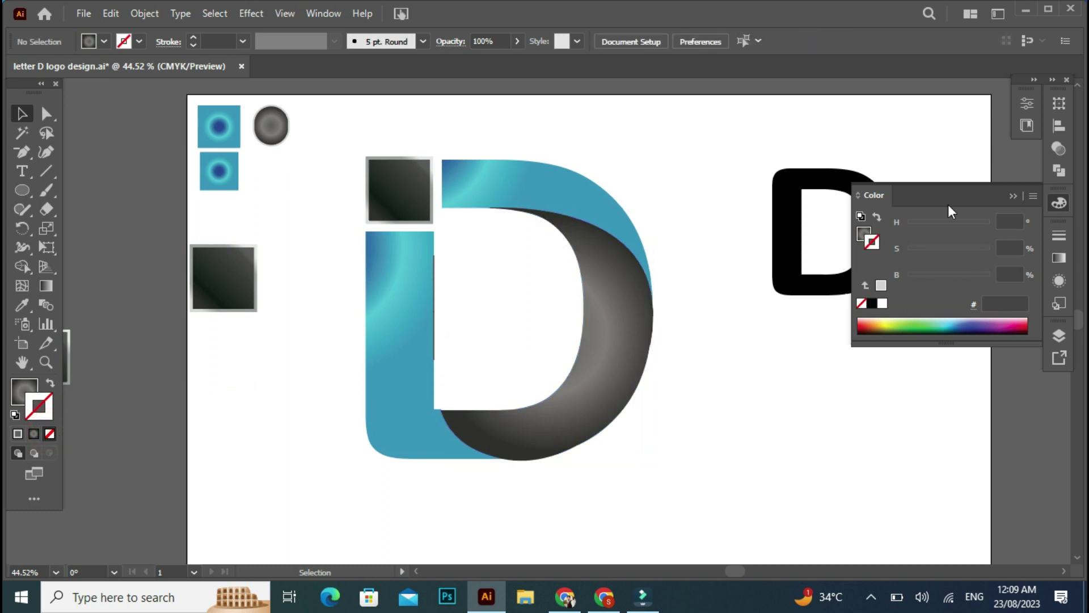
left_click(1014, 196)
Step: Merge the small black D with its inner opening into one solid shape using Shape Builder
left_click(815, 175)
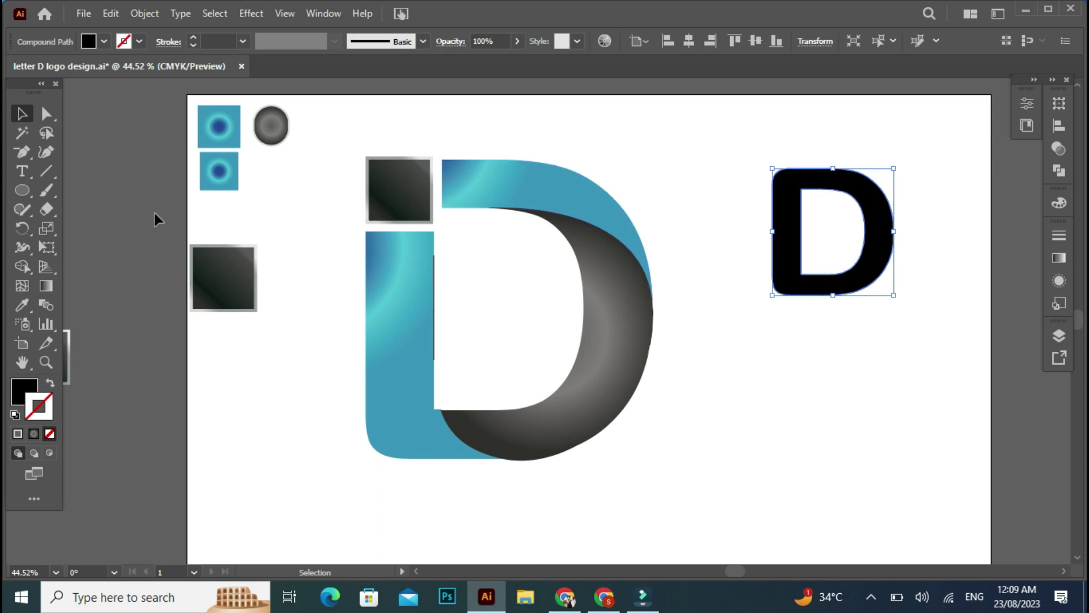
left_click(22, 273)
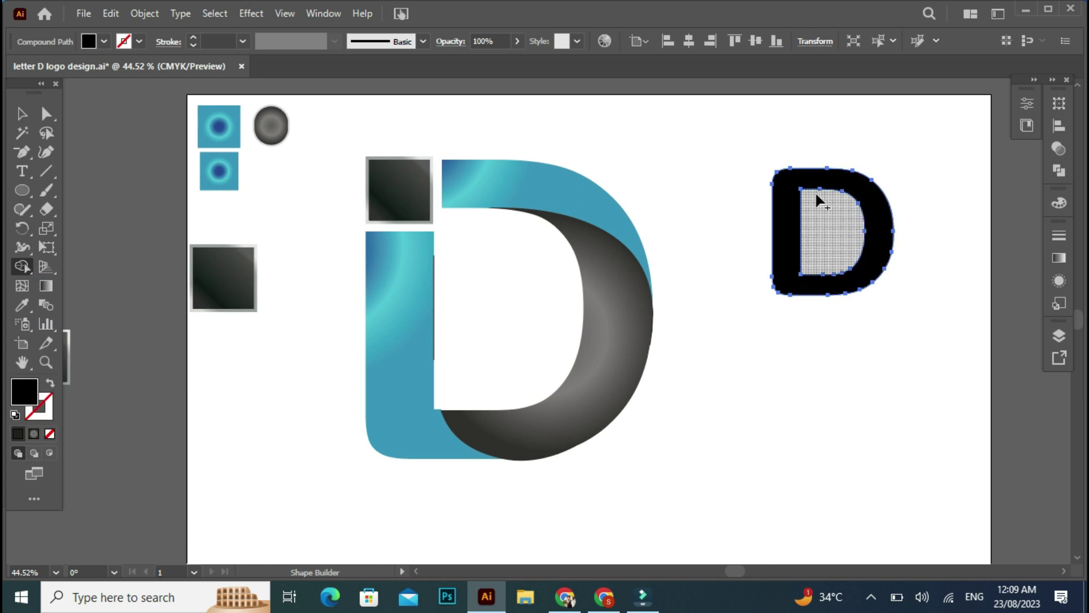
left_click_drag(816, 181, 823, 215)
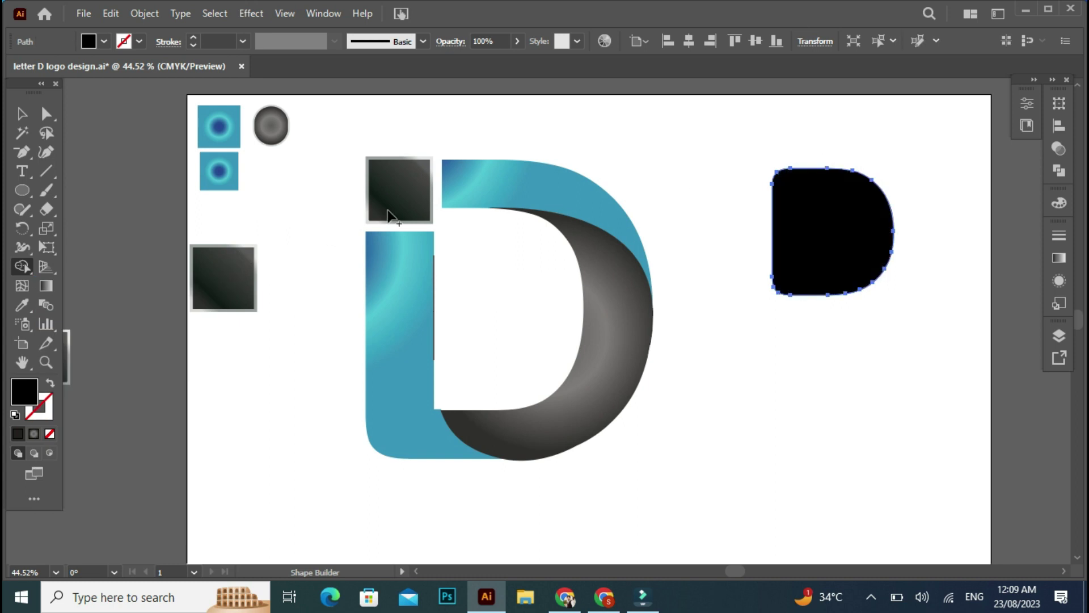
left_click(22, 113)
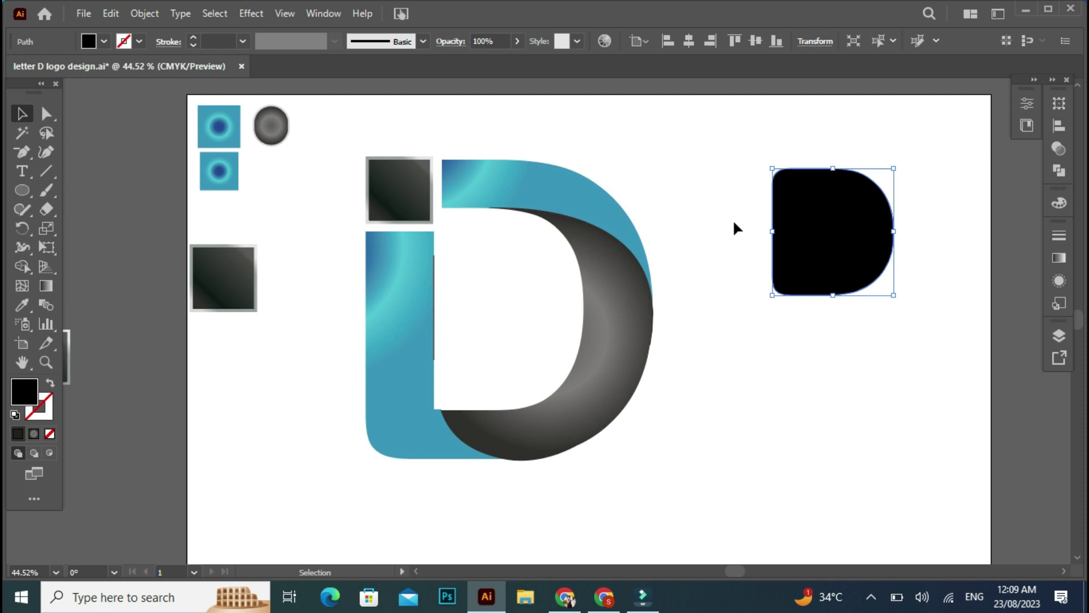
Step: Move the solid black D into the middle of the logo's opening, scale it down about its centre, and deselect it
left_click_drag(847, 233, 521, 312)
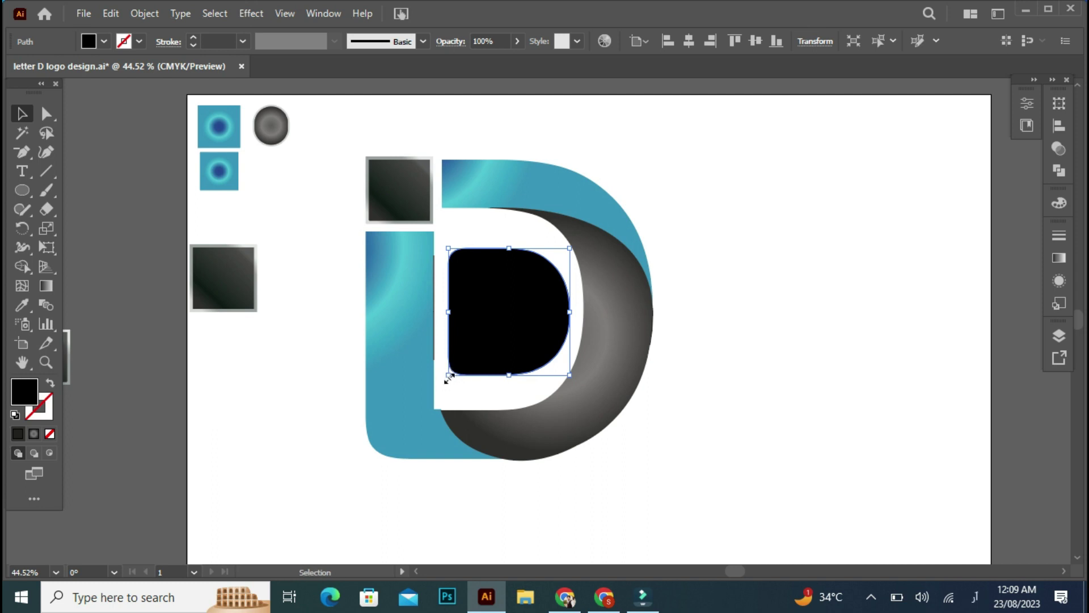
left_click_drag(448, 376, 475, 349)
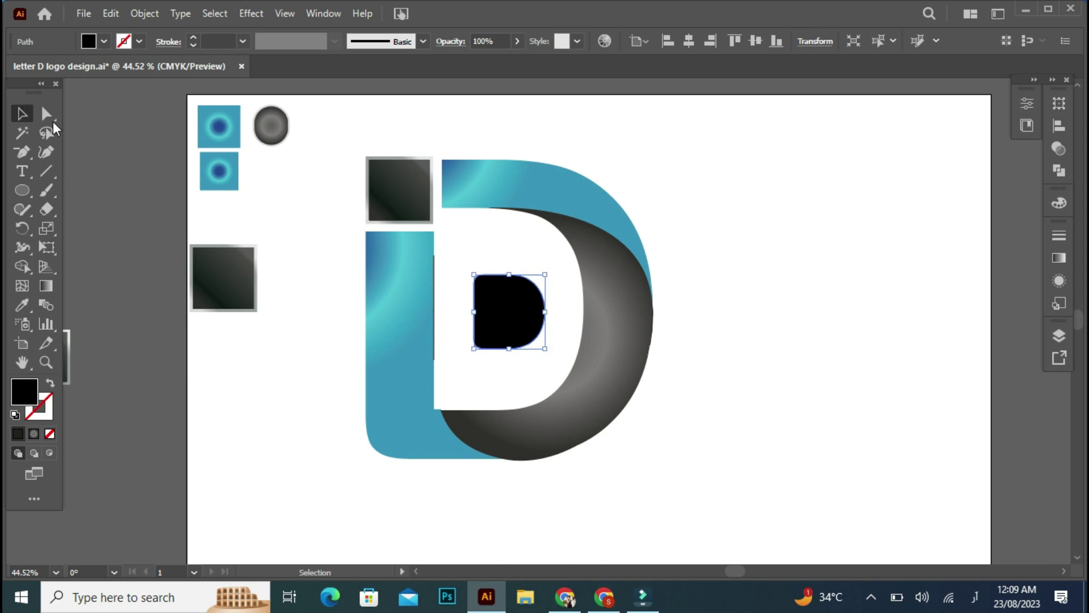
left_click(734, 345)
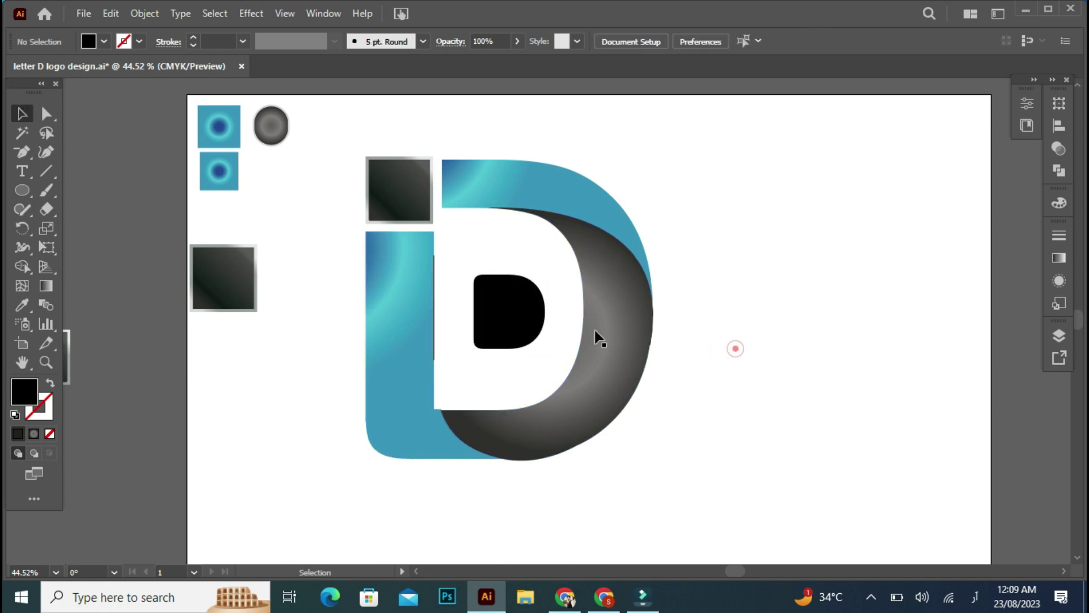
Step: Fill the small black D with the upper arc's blue gradient, redraw it diagonally from beyond its upper-left corner, and deselect it
left_click(521, 331)
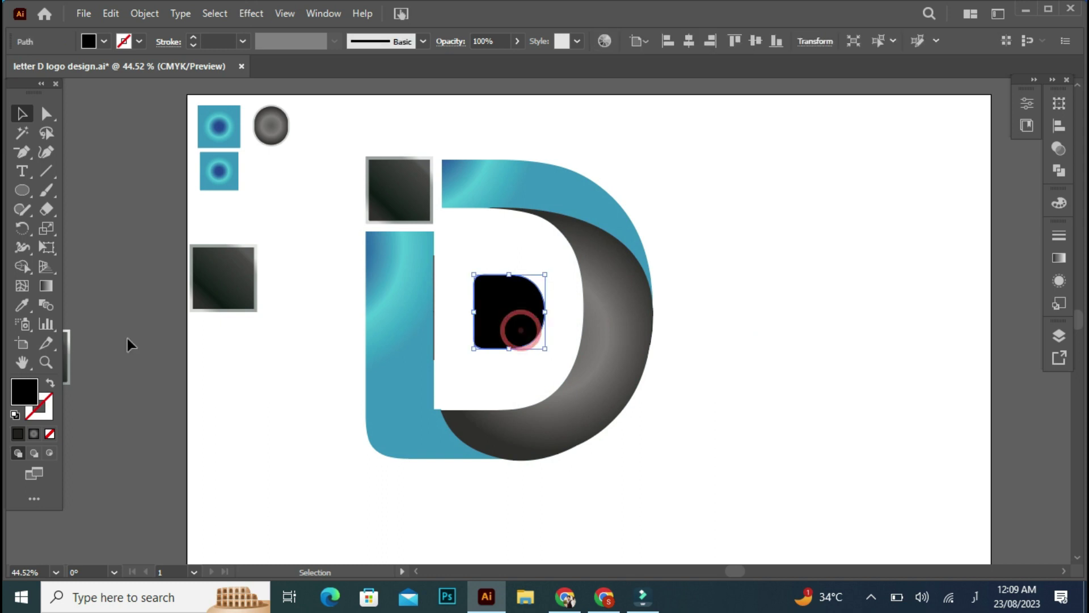
left_click(22, 308)
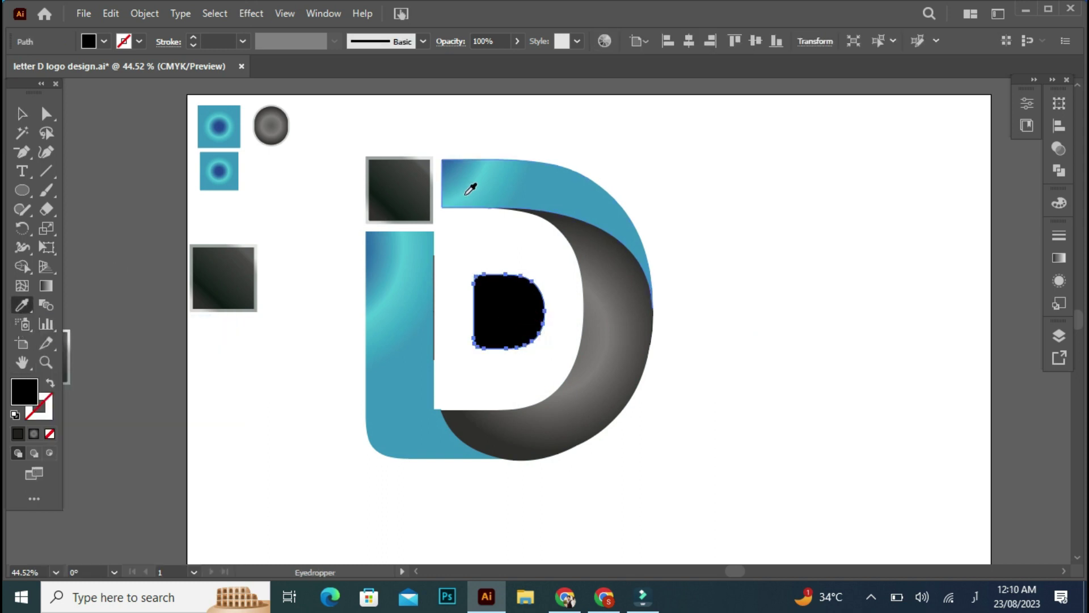
left_click(487, 193)
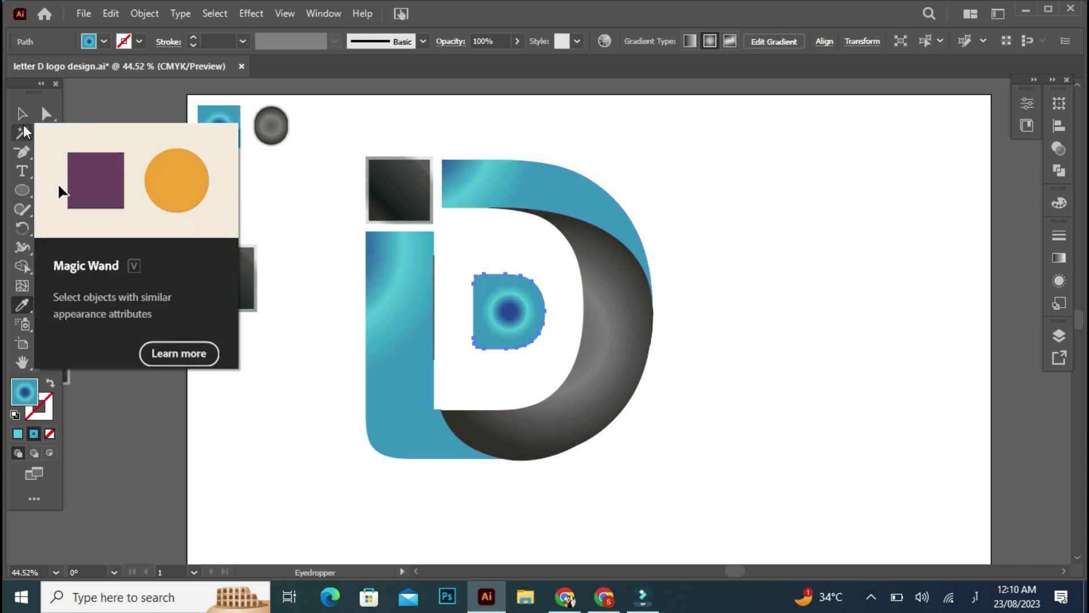
left_click(45, 285)
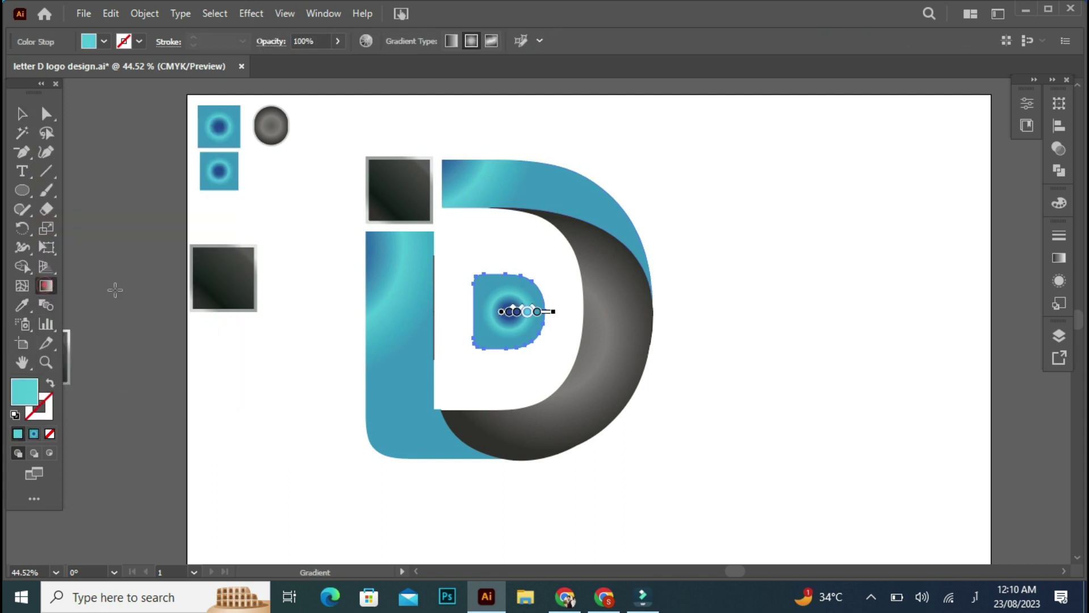
left_click_drag(456, 227, 572, 379)
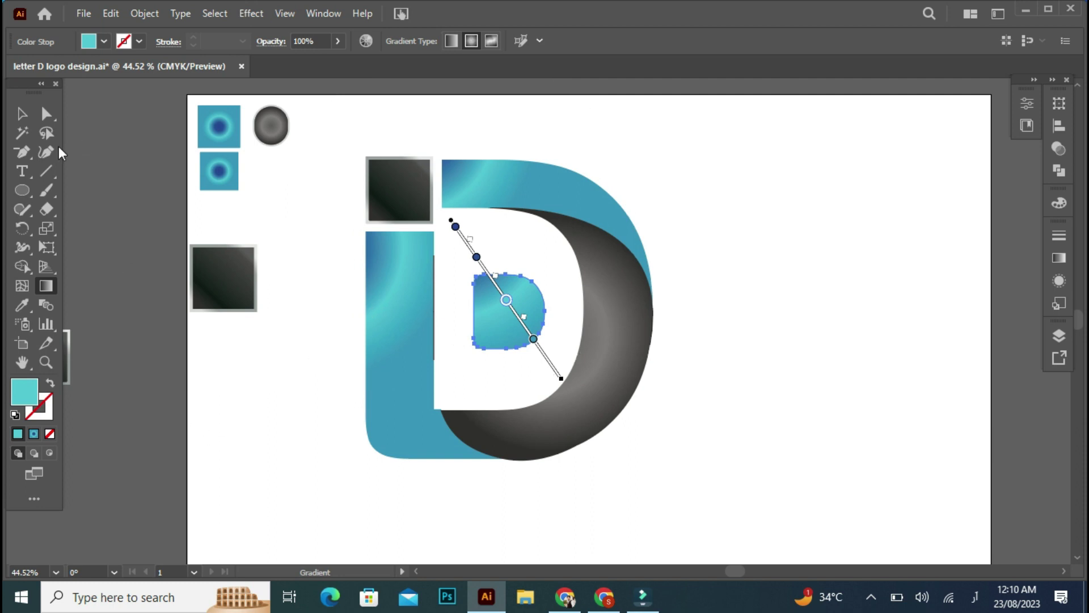
left_click(22, 114)
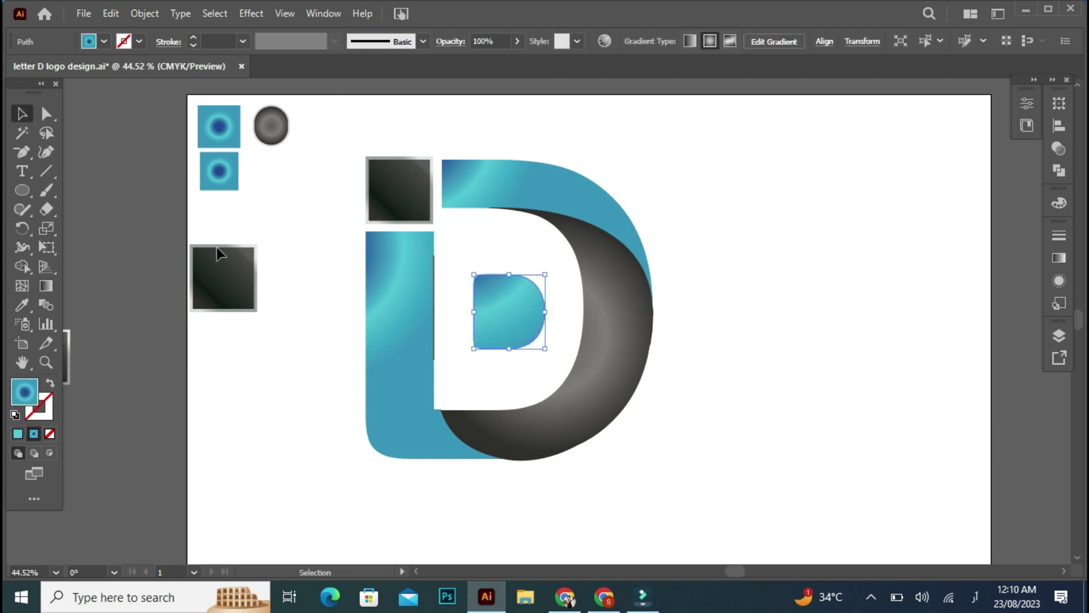
left_click(321, 432)
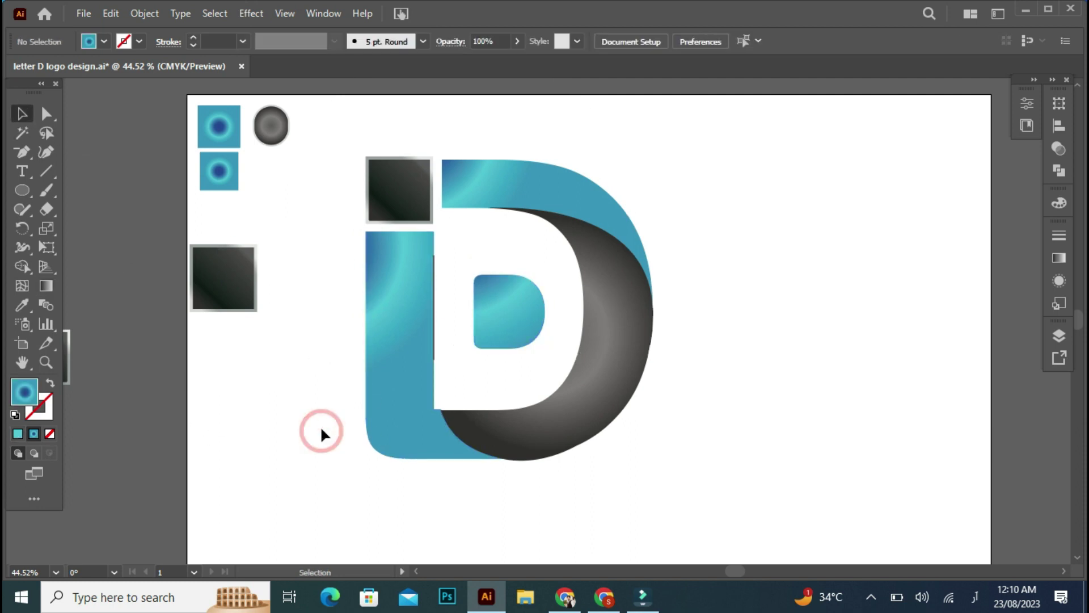
Step: Delete the stray black line pieces along the inner edge of the blue stem
left_click(435, 339)
left_click(435, 338)
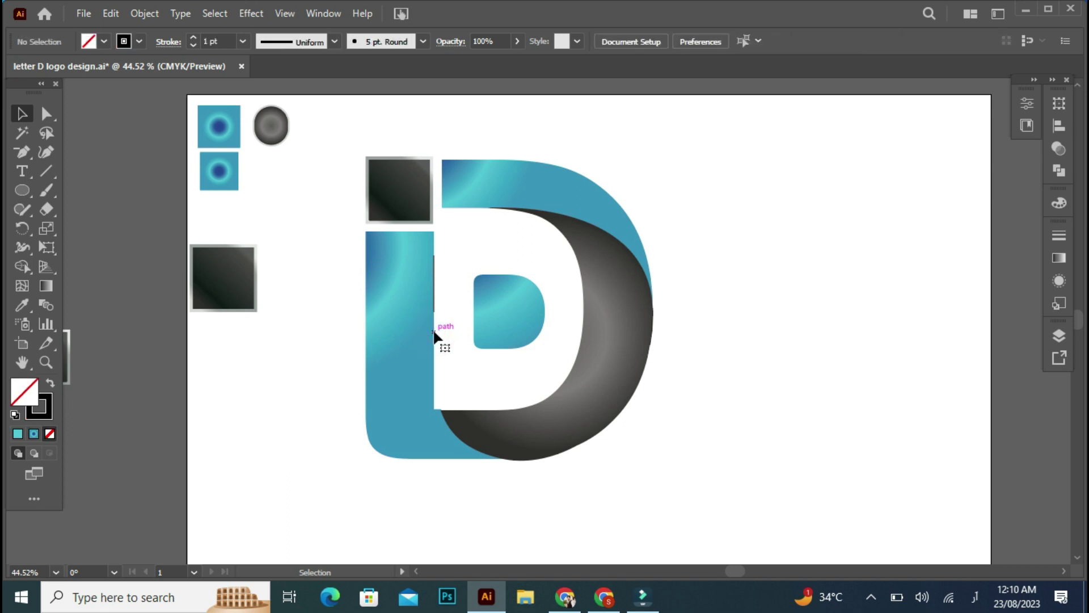
left_click(436, 305)
left_click(438, 303)
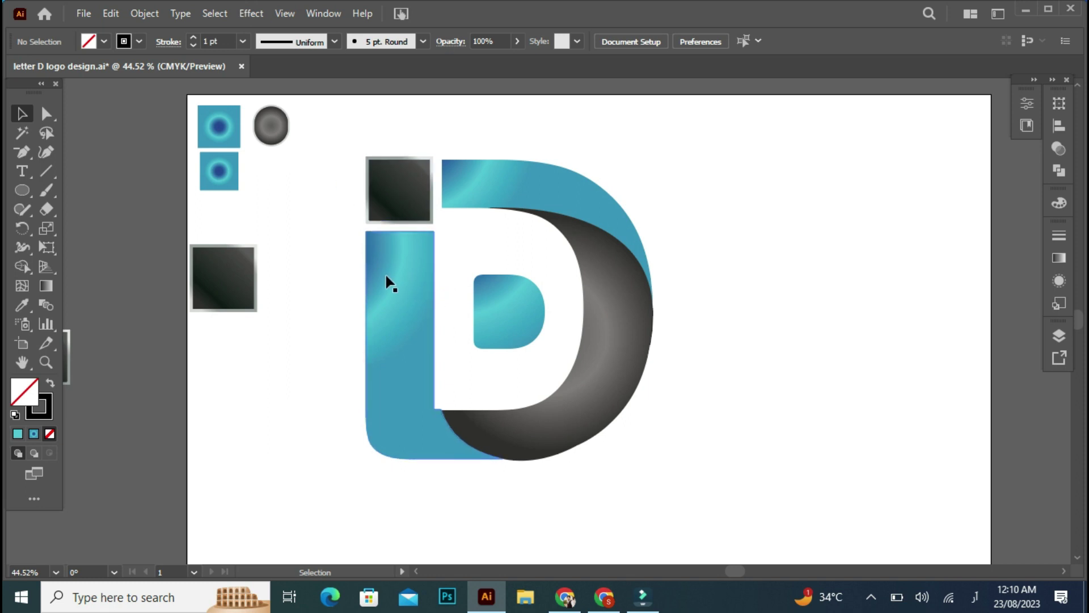
Step: Copy the blue stem, paste it in front, and stretch the copy slightly upward and outward past the stem's left edge
left_click(387, 291)
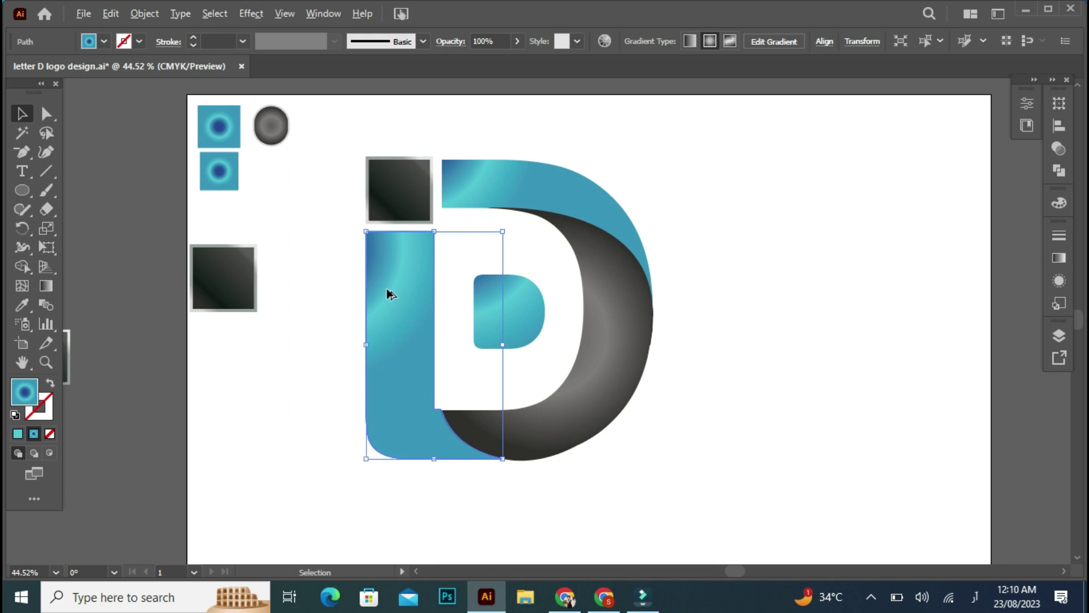
left_click(139, 13)
mouse_move(112, 15)
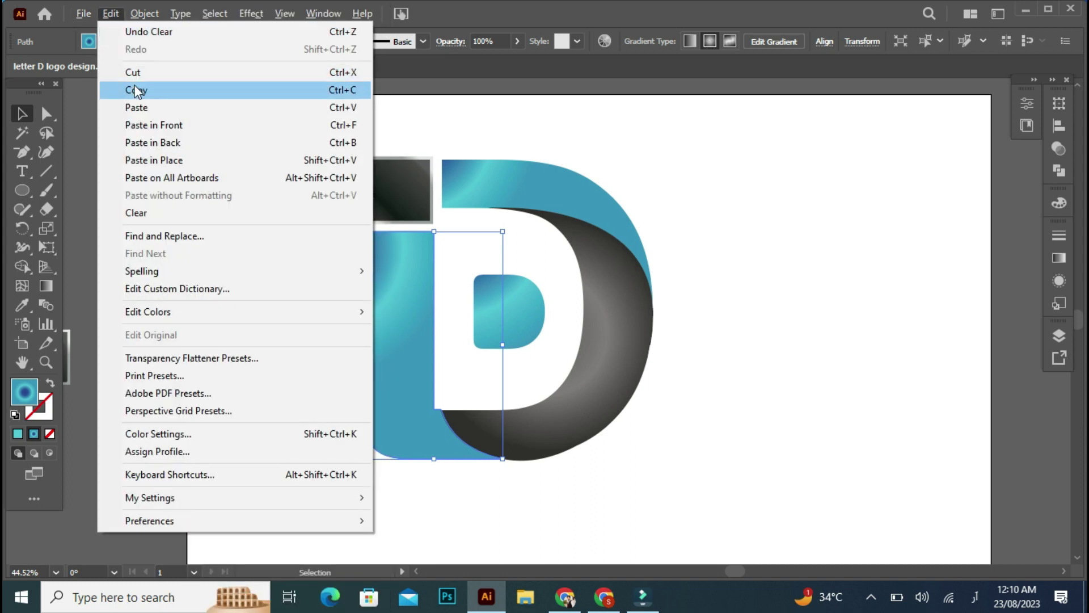
left_click(135, 88)
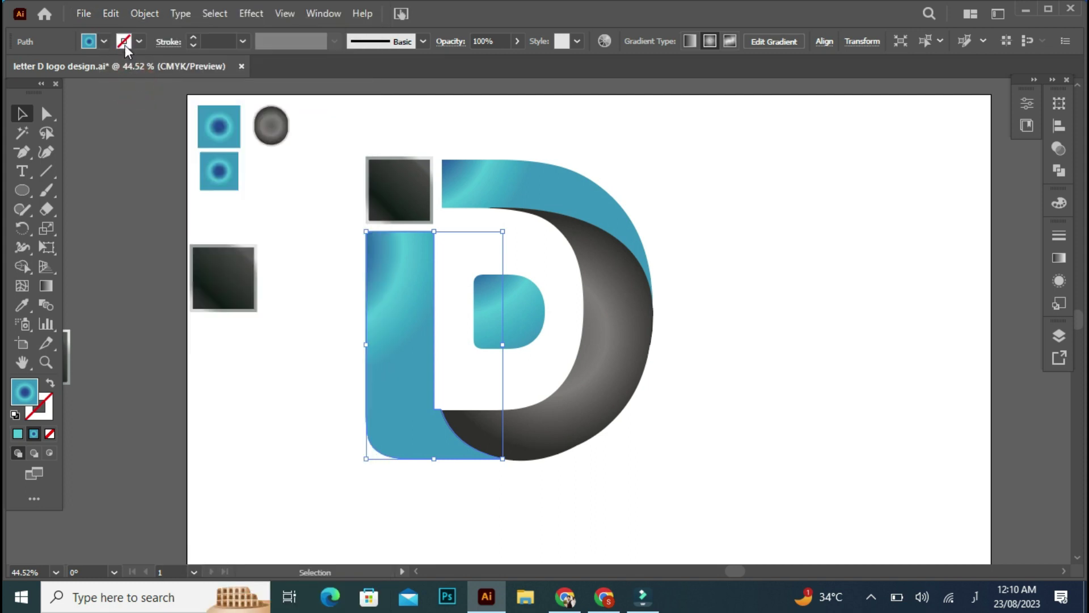
left_click(117, 13)
left_click(156, 126)
key("shift")
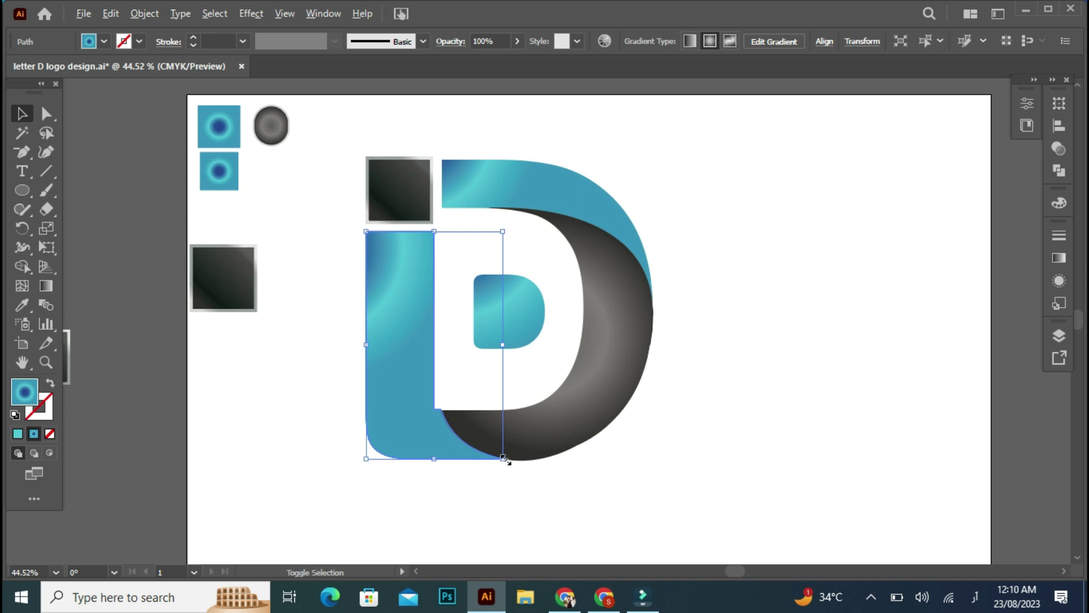
left_click_drag(435, 232, 433, 227)
left_click_drag(368, 344, 362, 344)
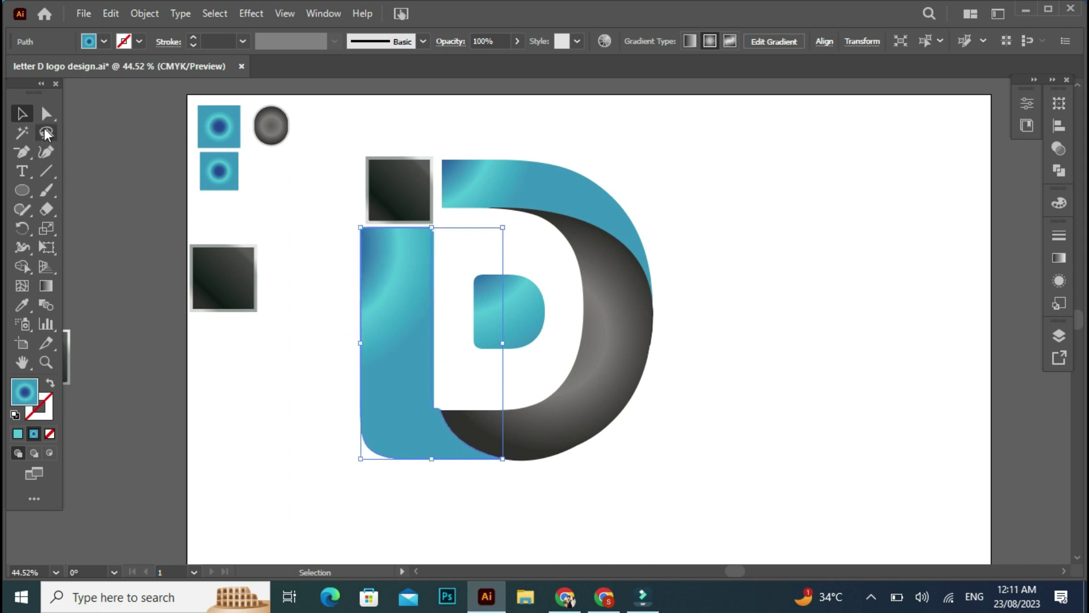
Step: Fill the stem copy with the light grey gradient sampled from the spare dark square's frame and send it to the back
left_click(21, 305)
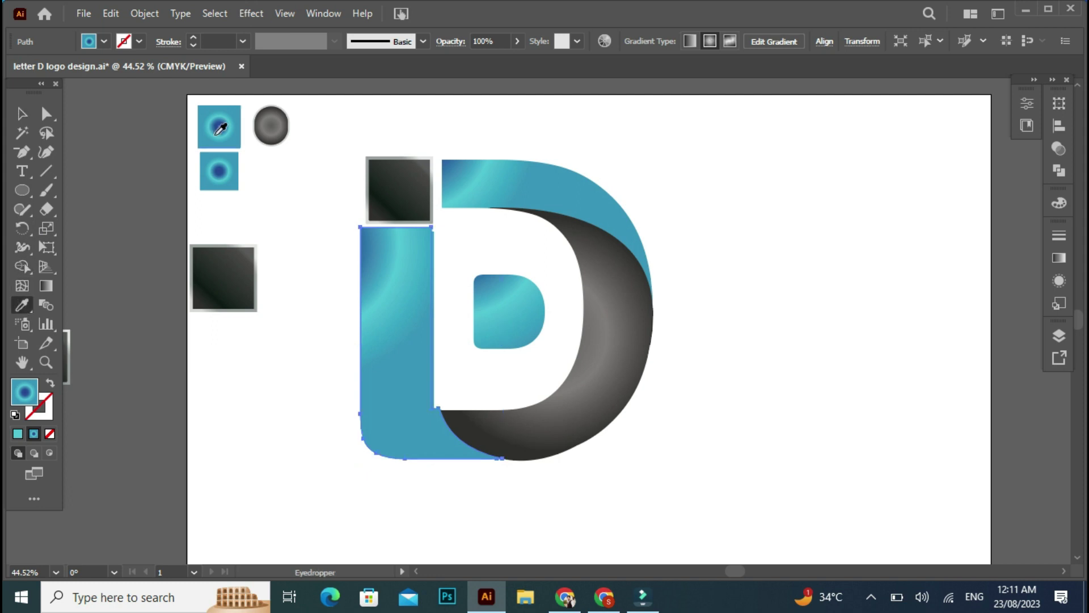
left_click(271, 119)
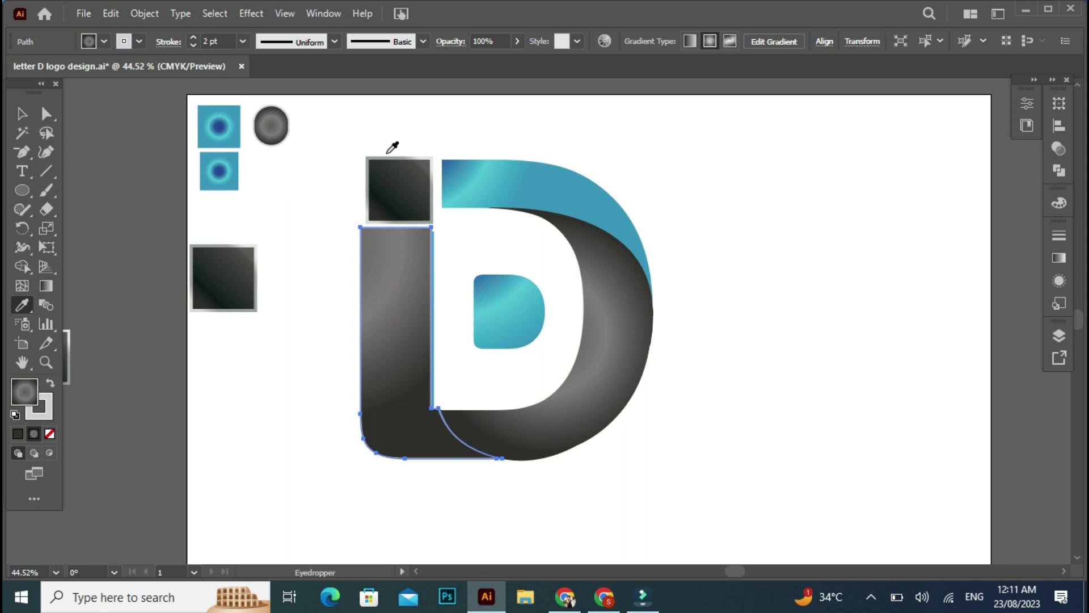
left_click(221, 246)
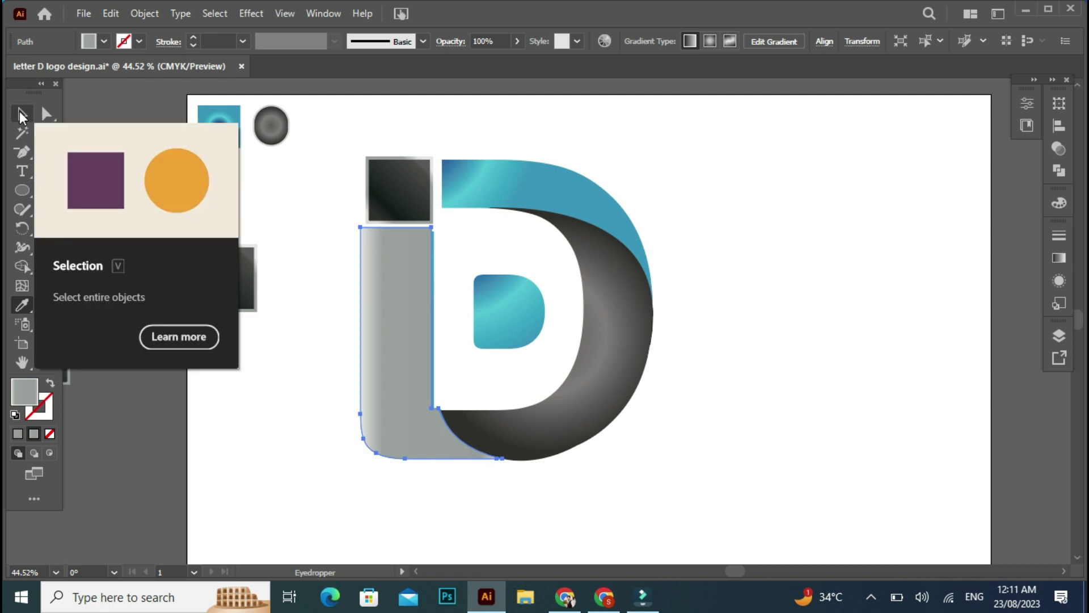
right_click(404, 301)
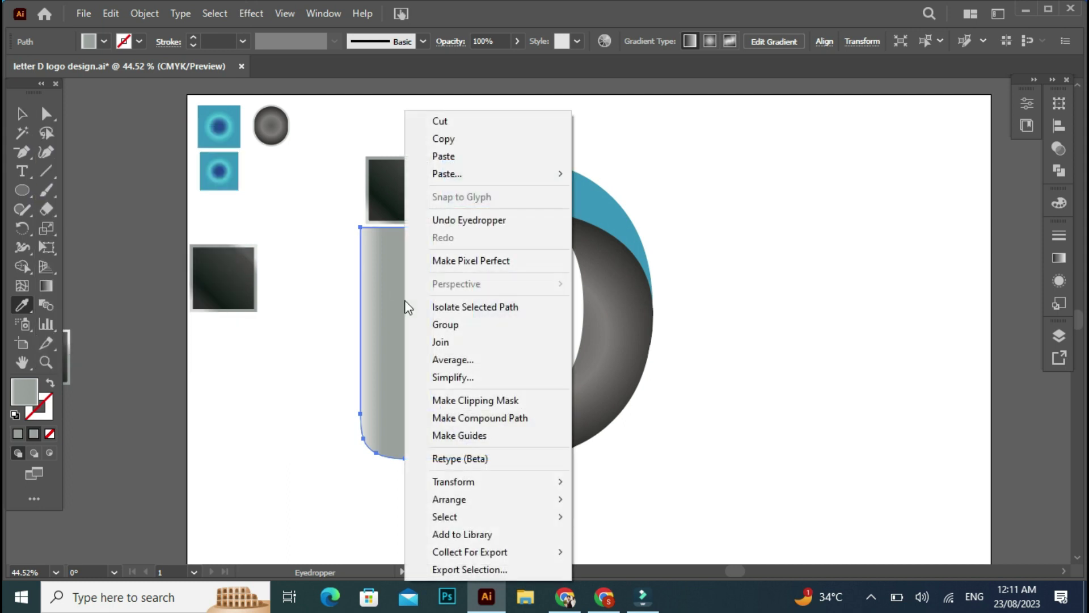
mouse_move(457, 494)
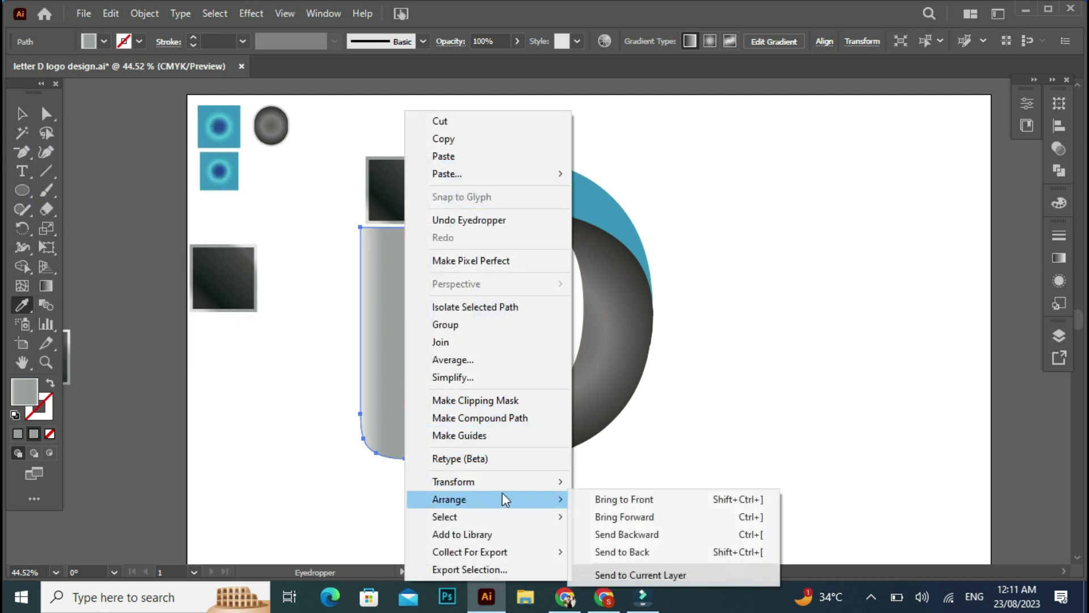
left_click(610, 545)
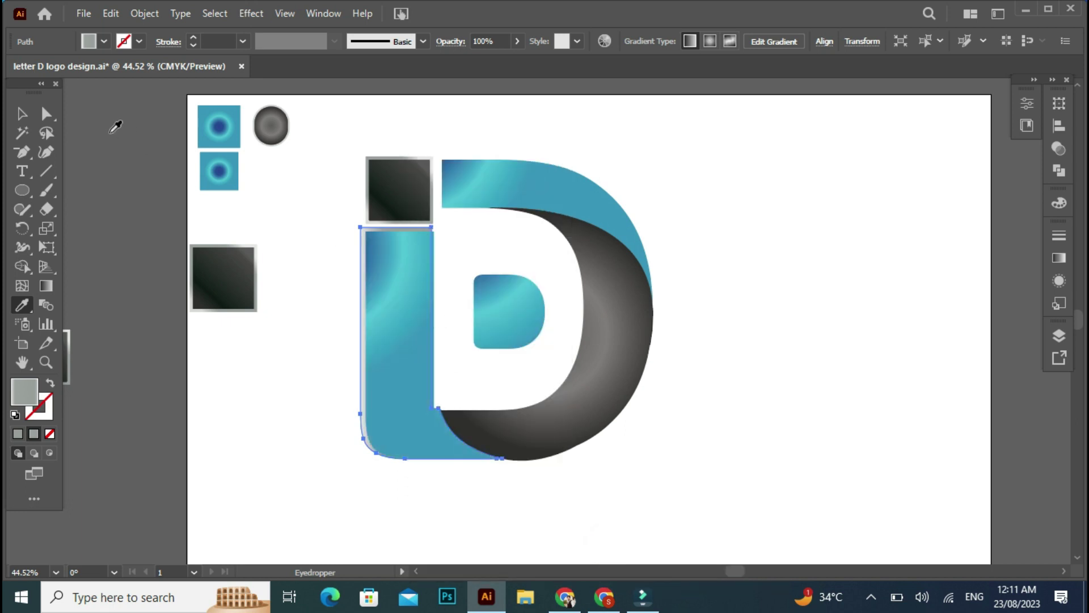
Step: Lower the grey copy's upper edge to the stem's top and shift it slightly right to leave a thin left rim
left_click(22, 114)
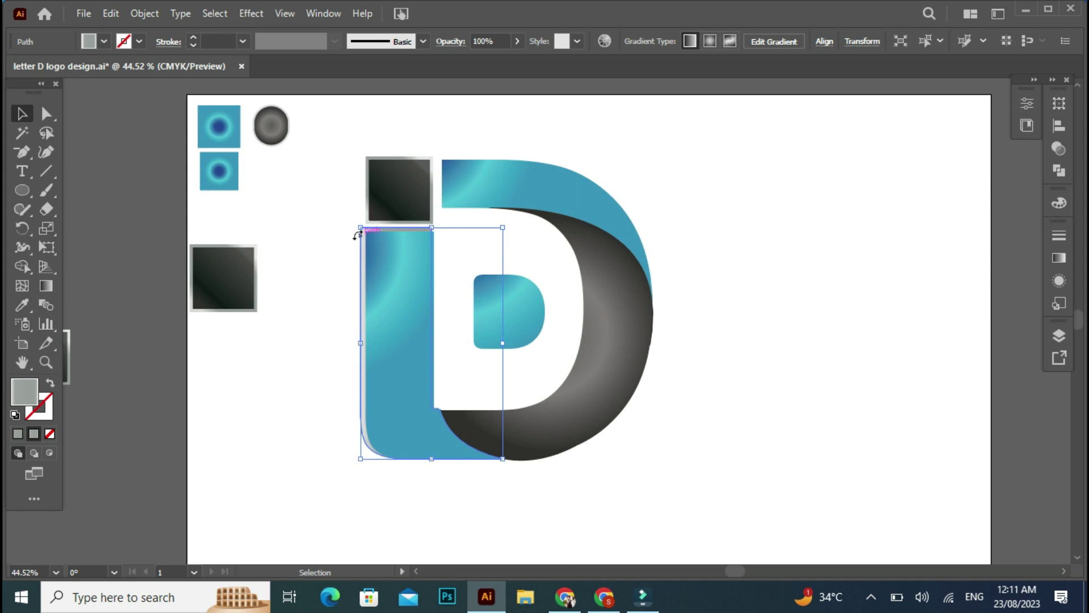
left_click_drag(359, 229, 361, 232)
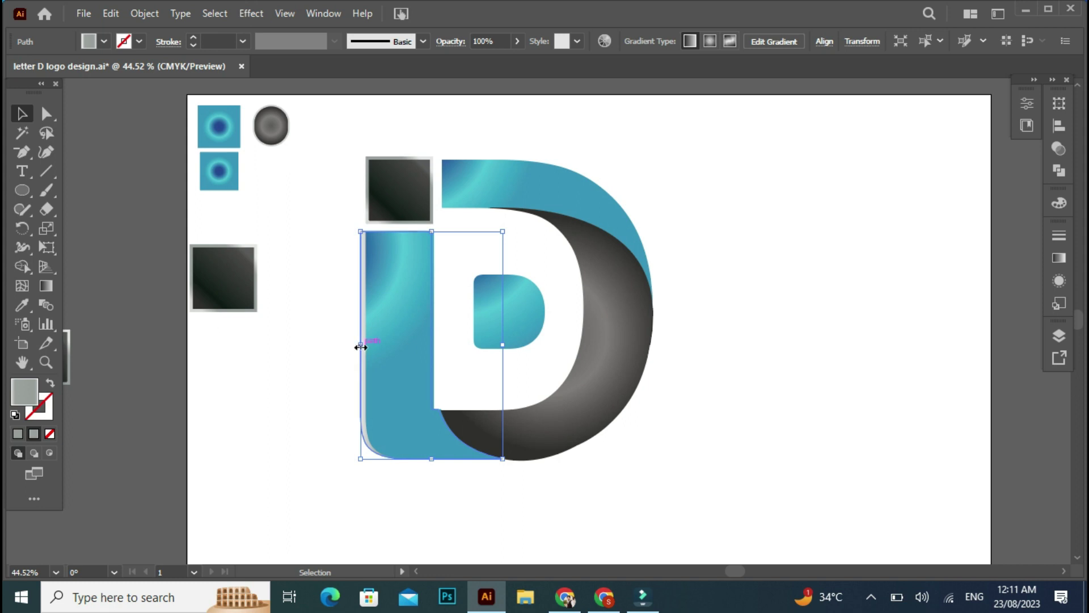
left_click_drag(361, 343, 363, 344)
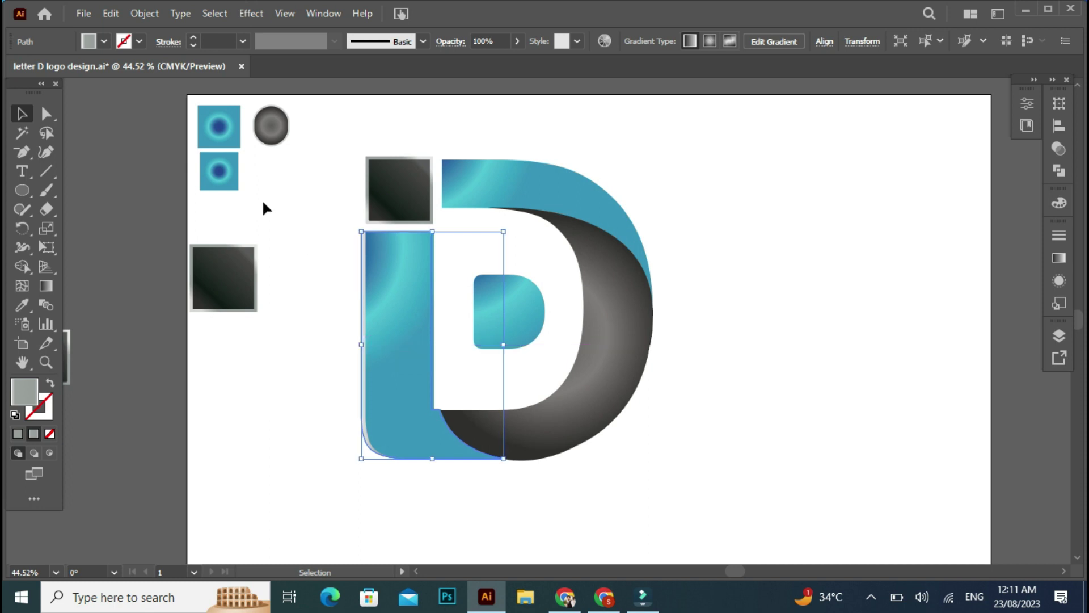
Step: Copy the blue upper arc, paste it in front, and stretch the copy slightly upward
left_click(539, 179)
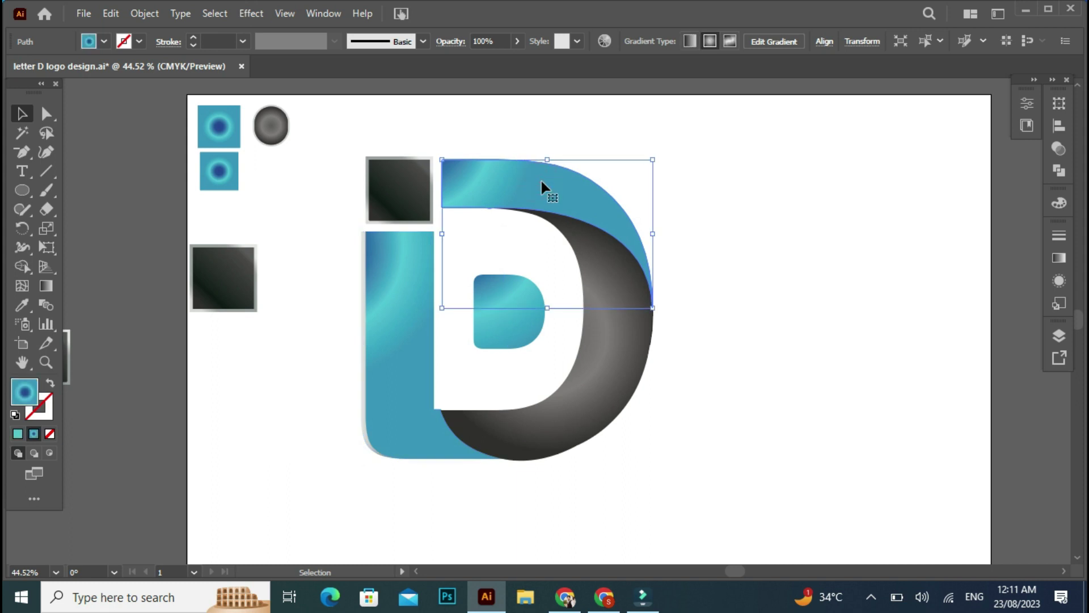
left_click(121, 17)
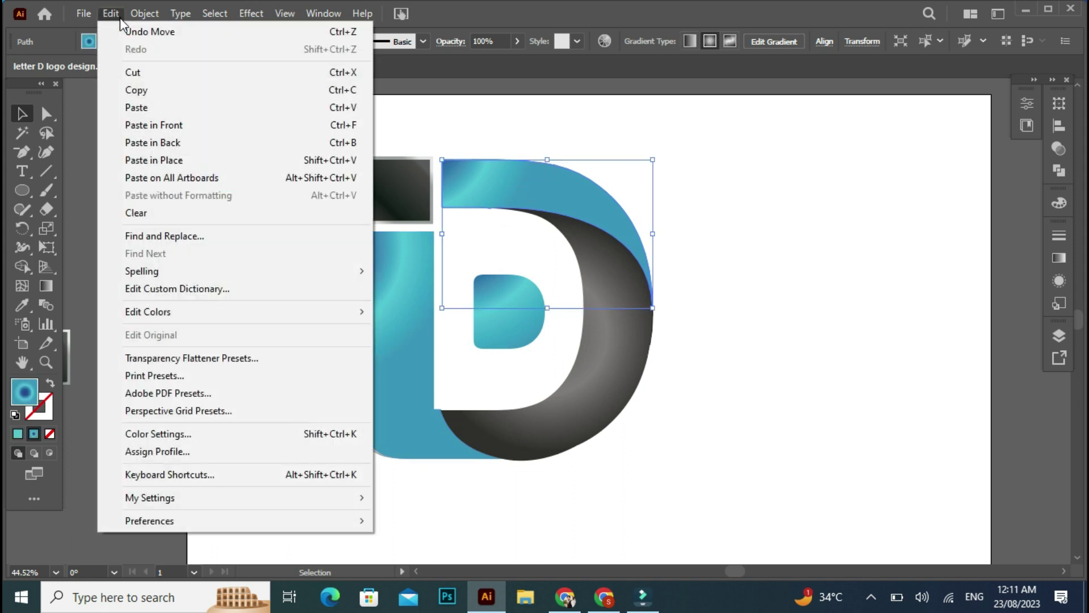
left_click(137, 89)
left_click(113, 15)
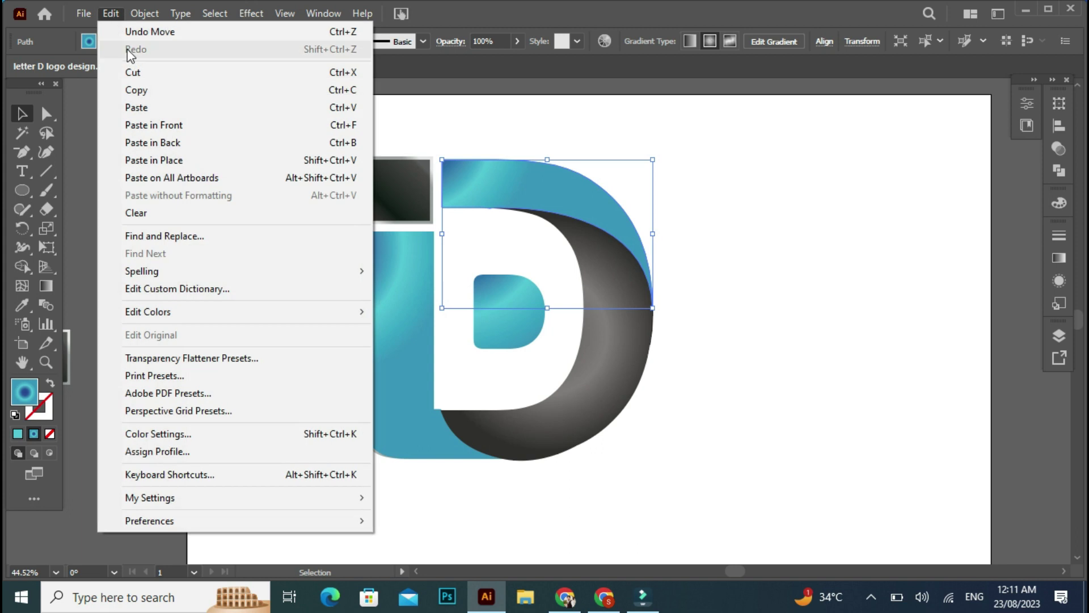
left_click(153, 126)
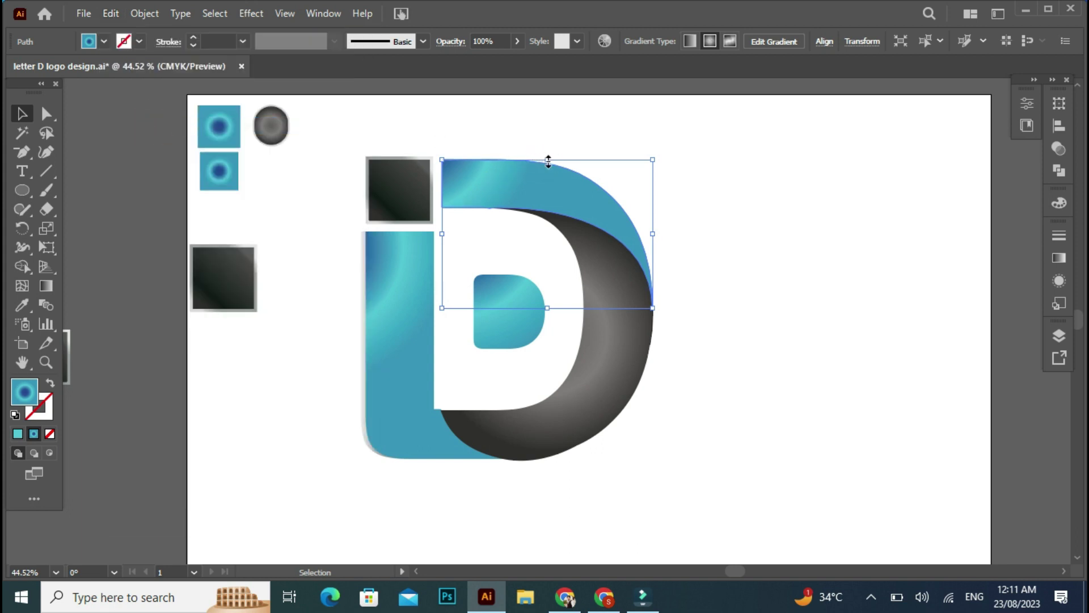
left_click_drag(547, 159, 546, 157)
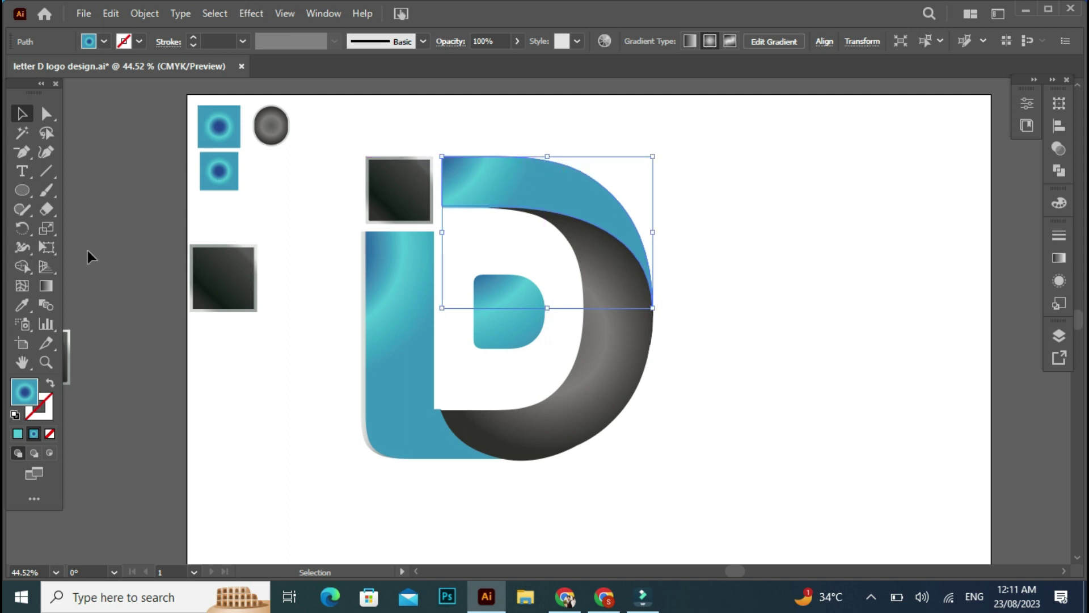
Step: Fill the arc copy with the square frame's light grey gradient, send it to the back, and deselect it
left_click(22, 304)
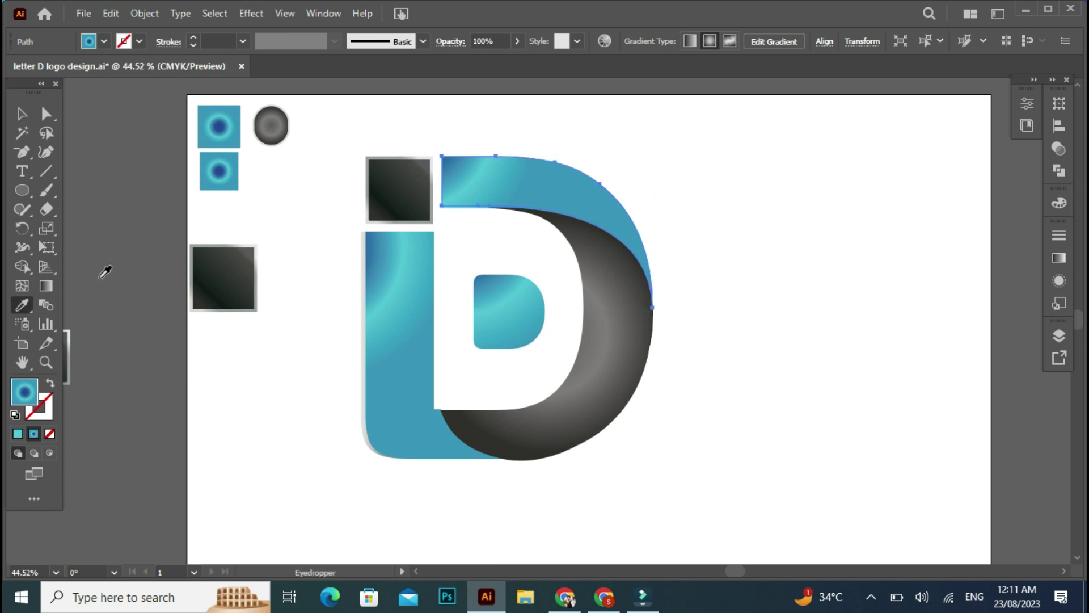
left_click(202, 244)
right_click(453, 182)
mouse_move(531, 502)
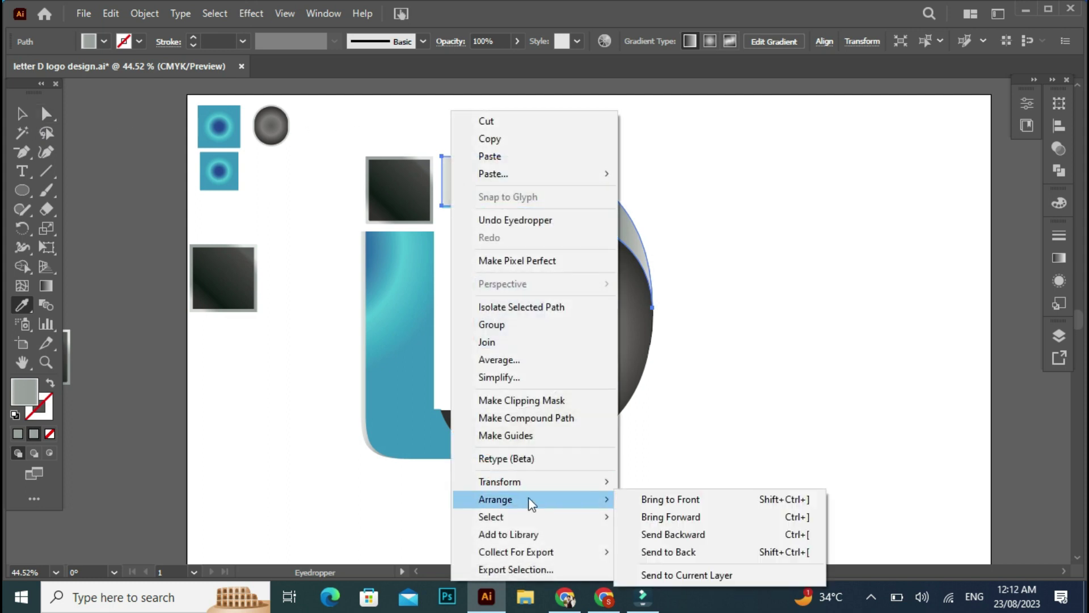
left_click(688, 550)
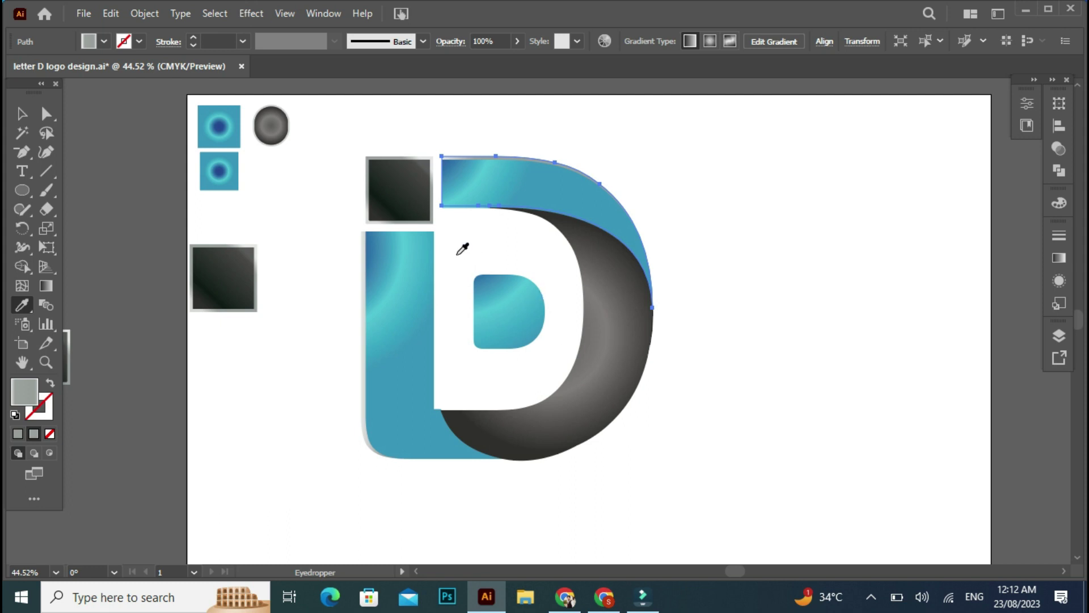
key("v")
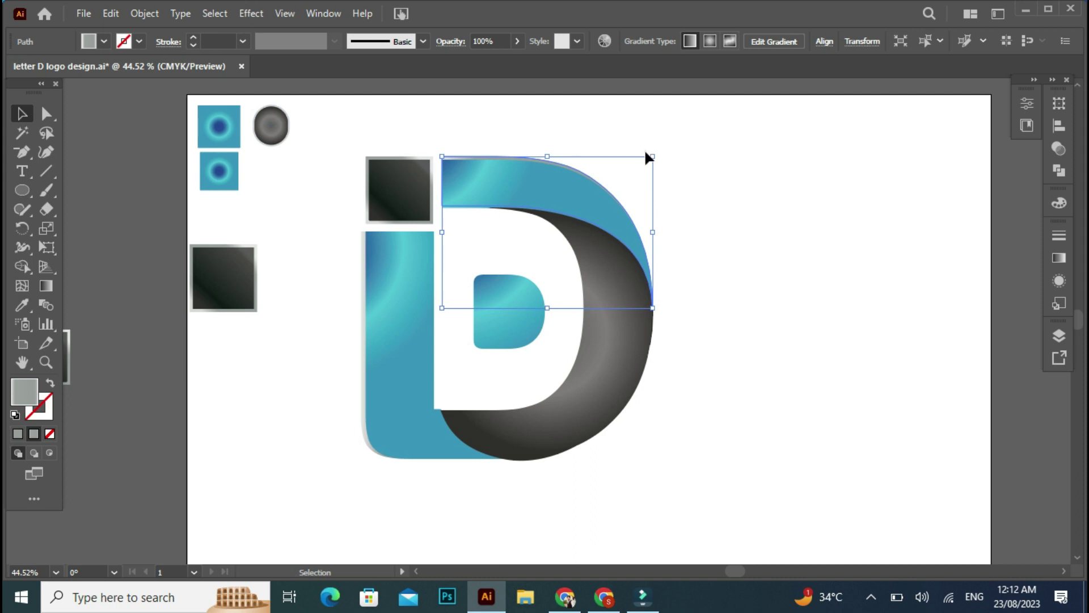
left_click(656, 136)
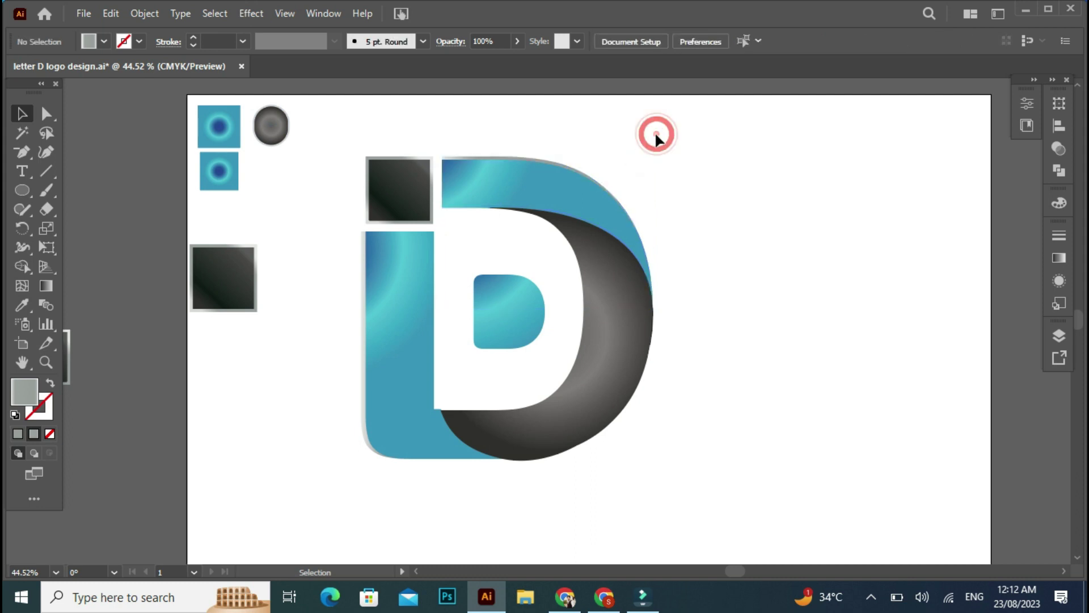
Step: Add a Multiply drop shadow to the stem, upper arc, their grey copies and the grey curve: opacity 76%, X 7 pt, Y 9 pt, blur 5 pt
left_click(345, 346)
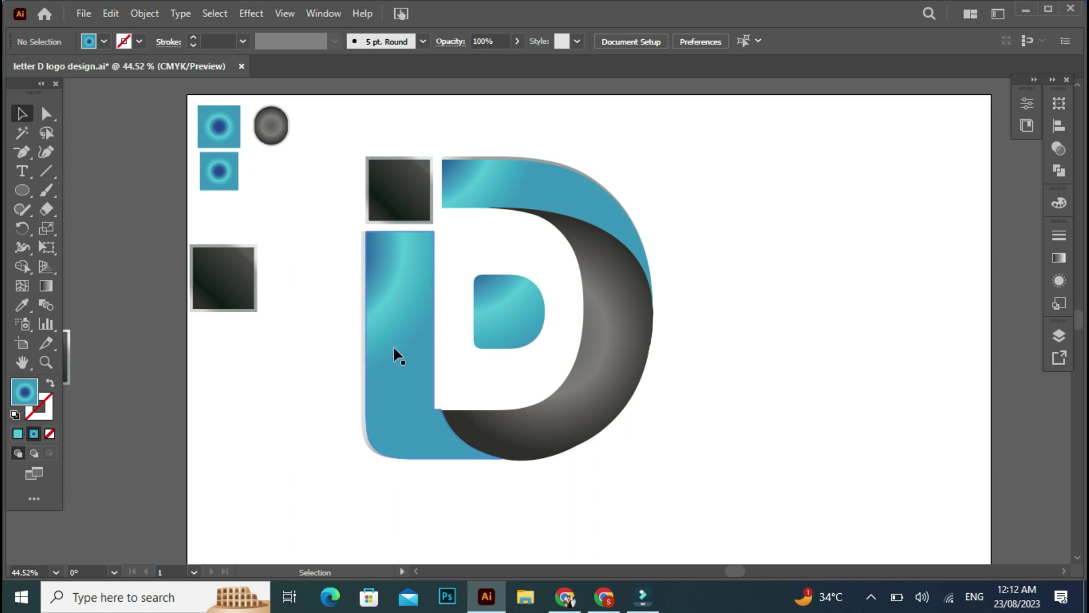
left_click_drag(332, 343, 408, 346)
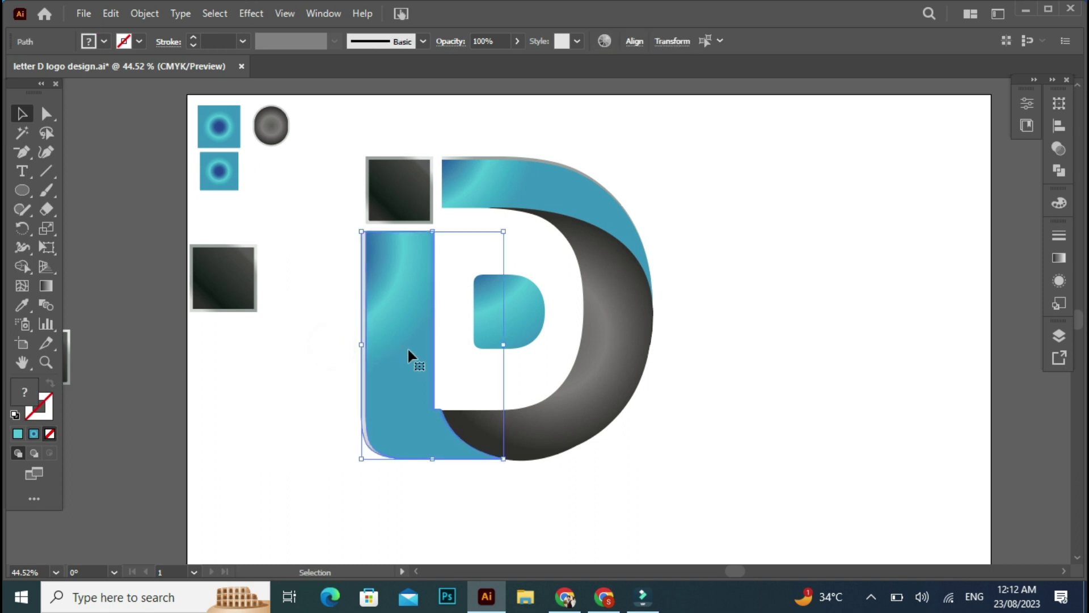
left_click(505, 175, "shift")
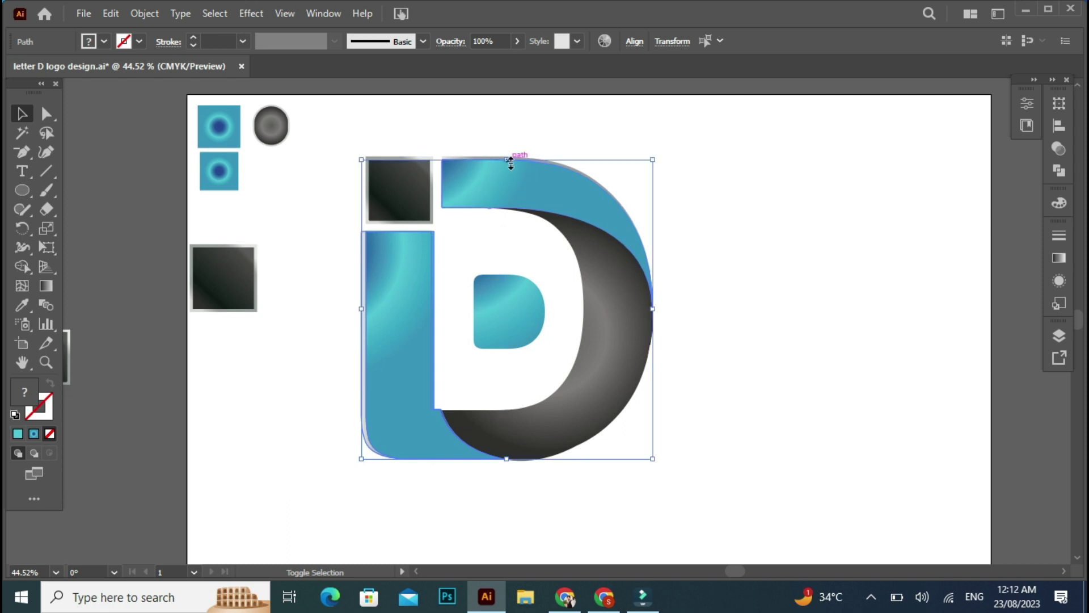
left_click(571, 167, "shift")
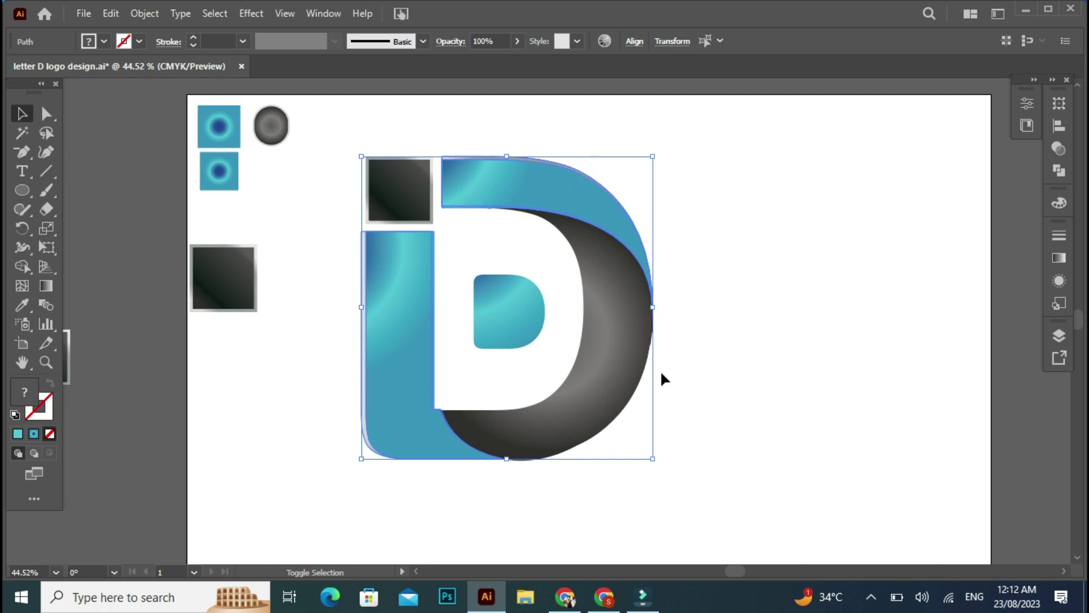
left_click(610, 371, "shift")
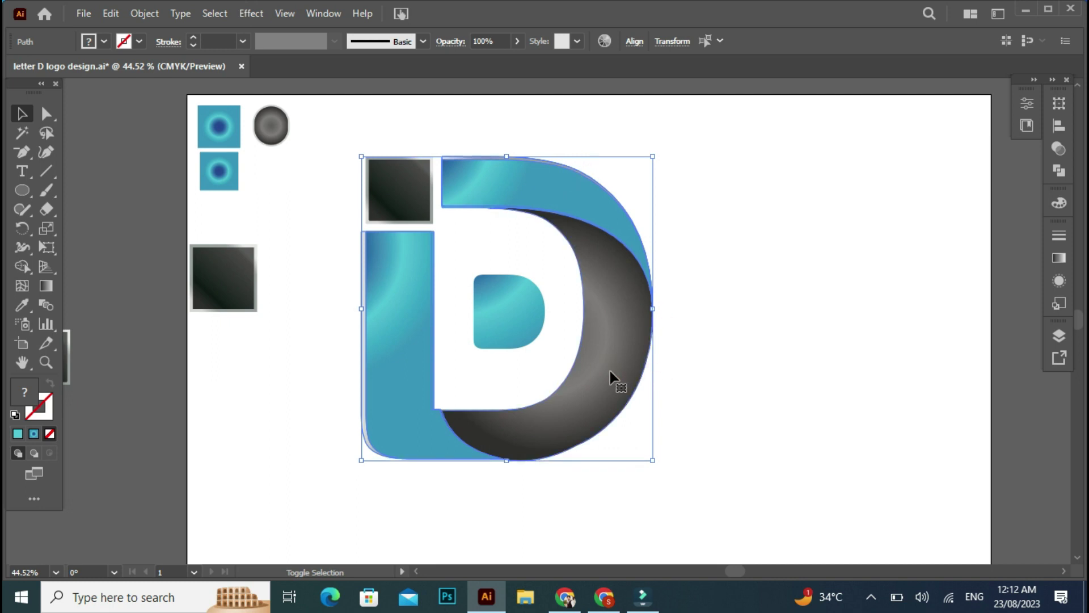
left_click(256, 16)
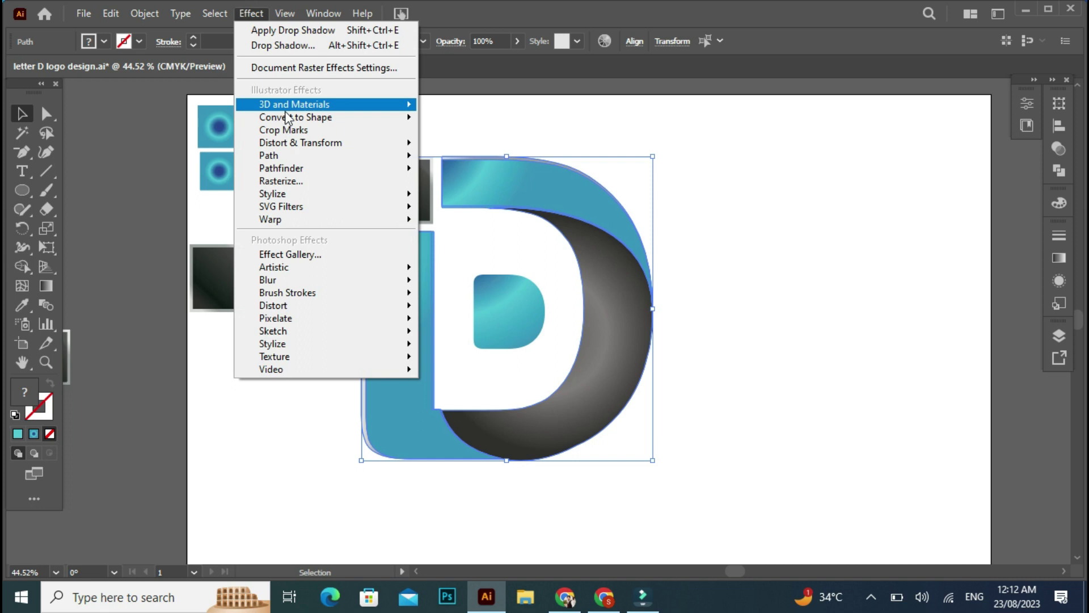
mouse_move(285, 168)
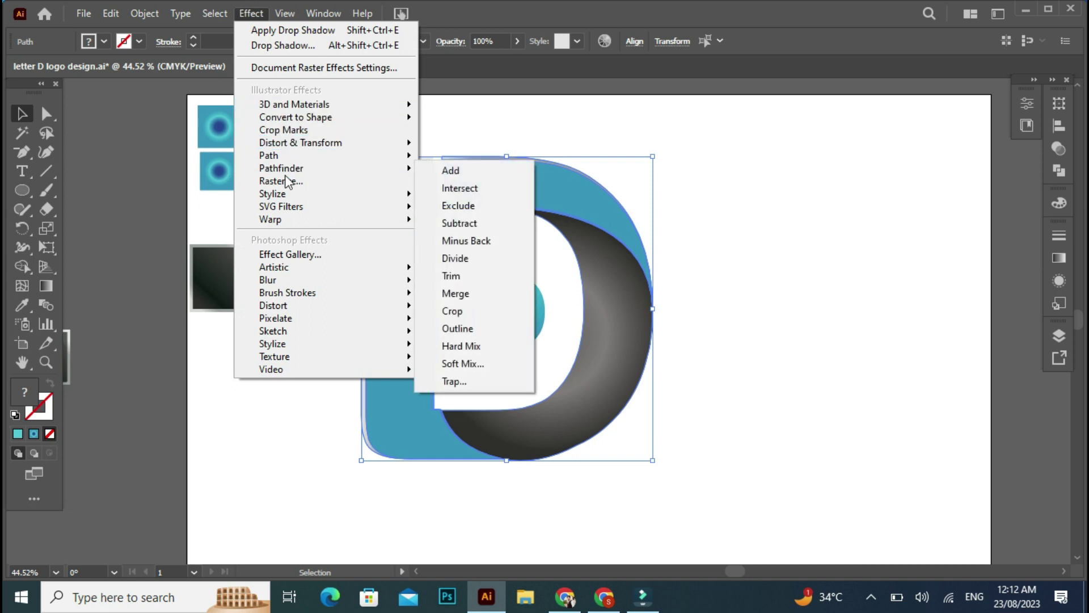
mouse_move(286, 193)
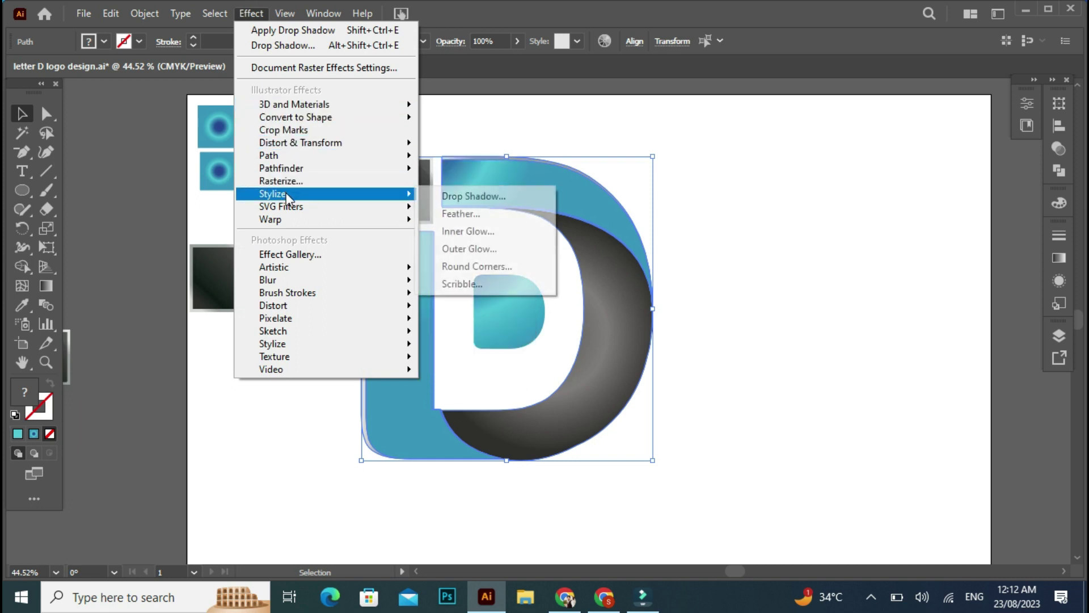
left_click(438, 196)
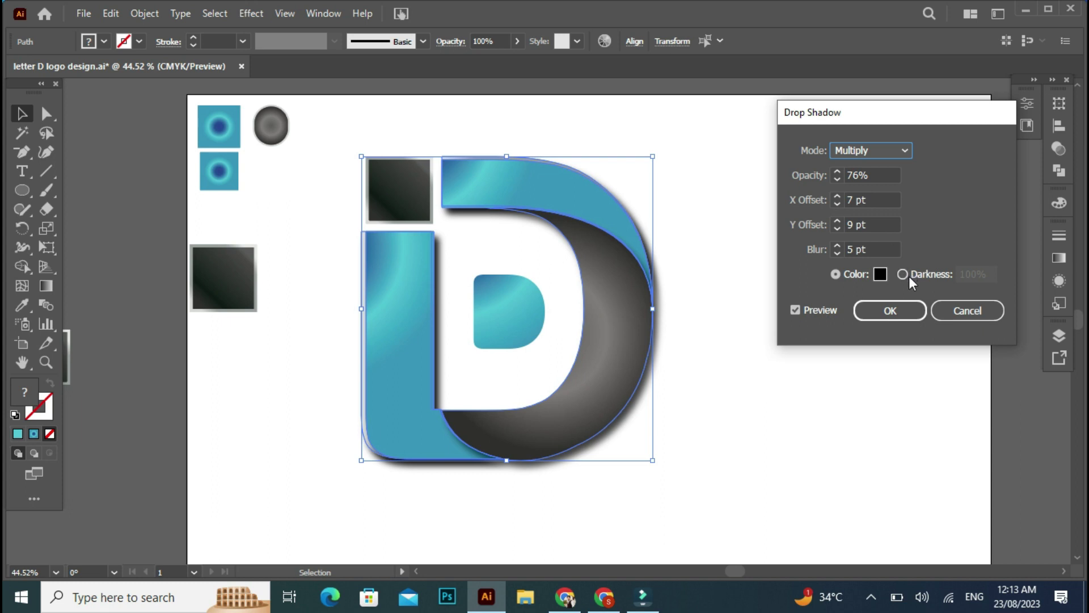
left_click(898, 309)
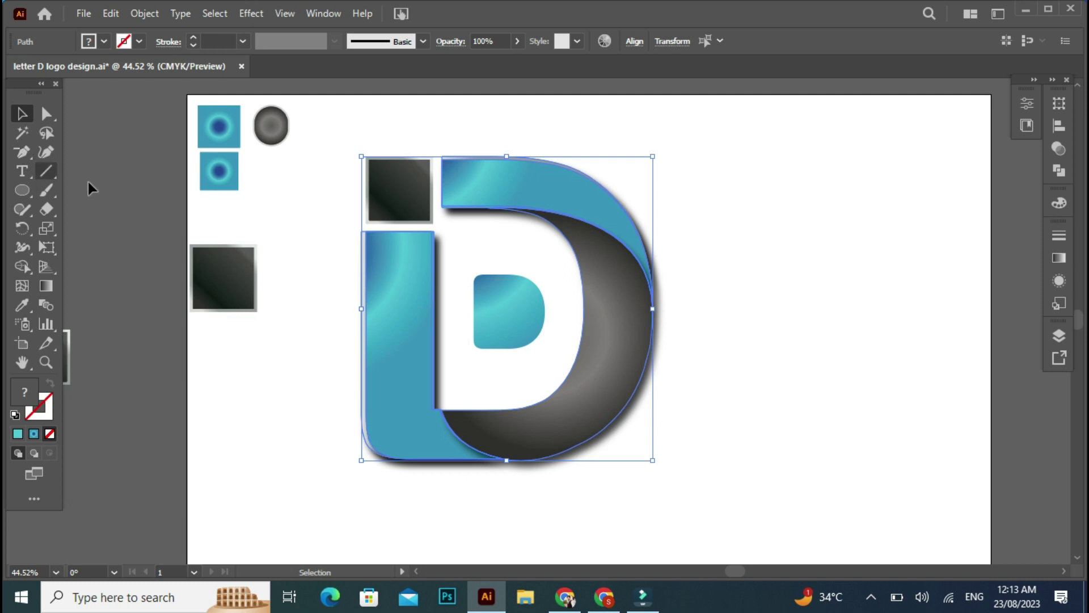
Step: Move the spare gradient swatches, grey ellipse and spare dark square off the artboard together
left_click(305, 337)
left_click_drag(216, 333, 101, 115)
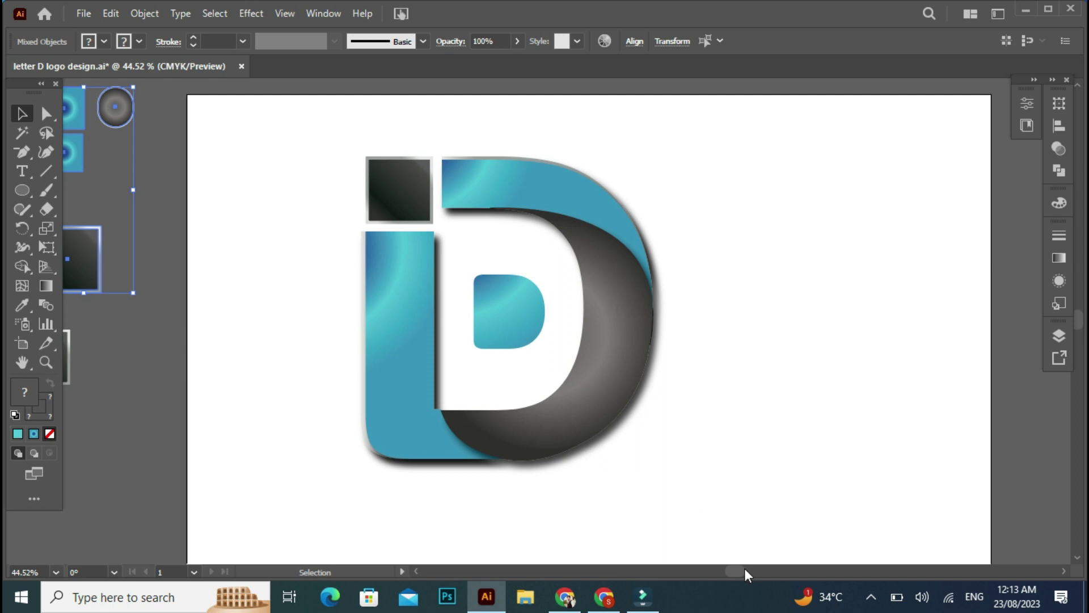
left_click_drag(742, 569, 746, 569)
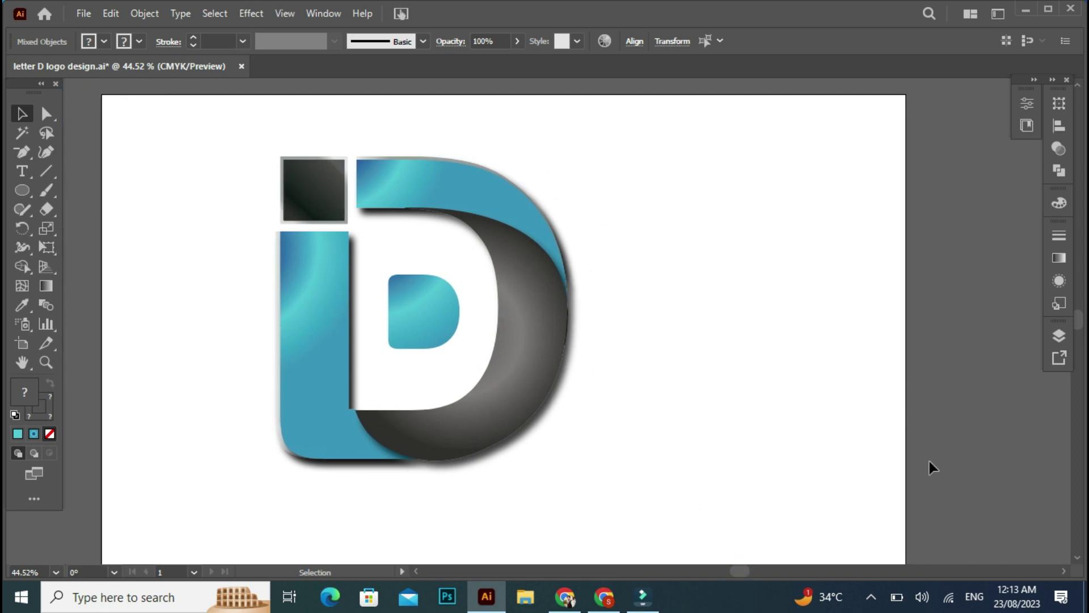
left_click(77, 15)
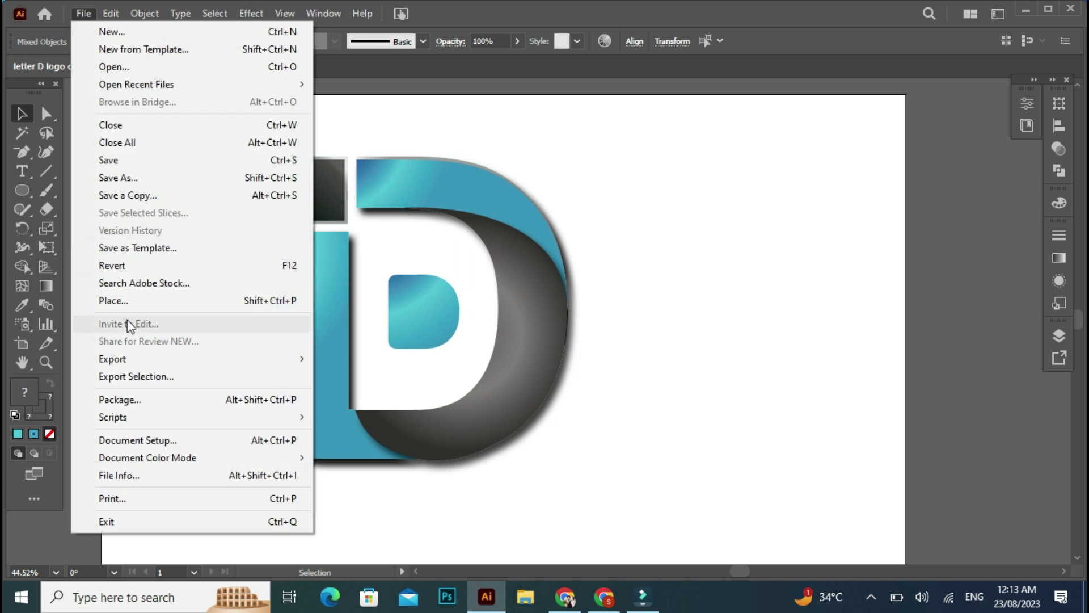
left_click(144, 305)
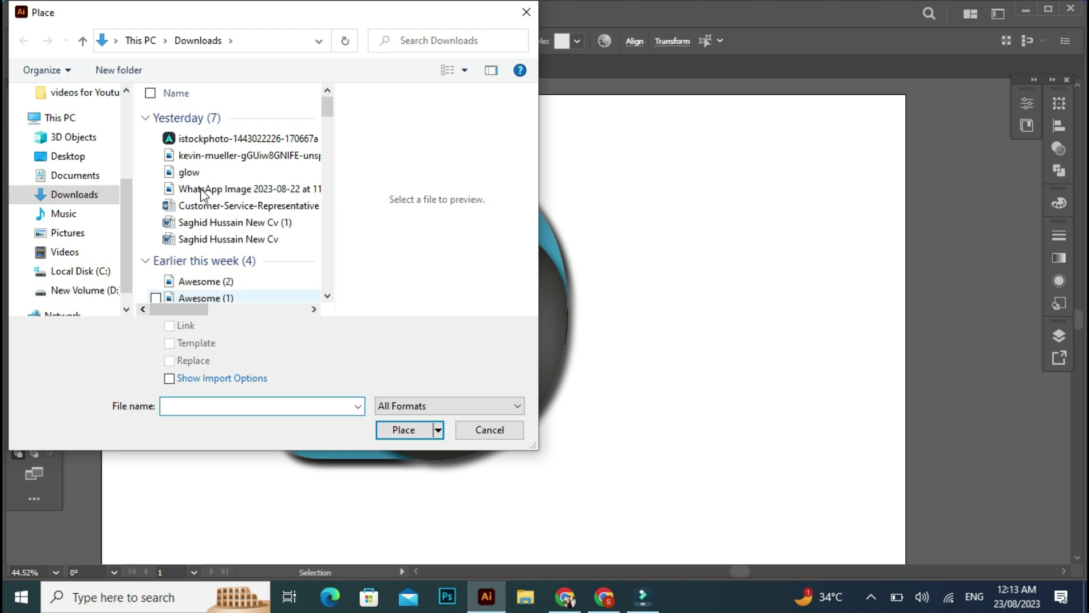
left_click(225, 142)
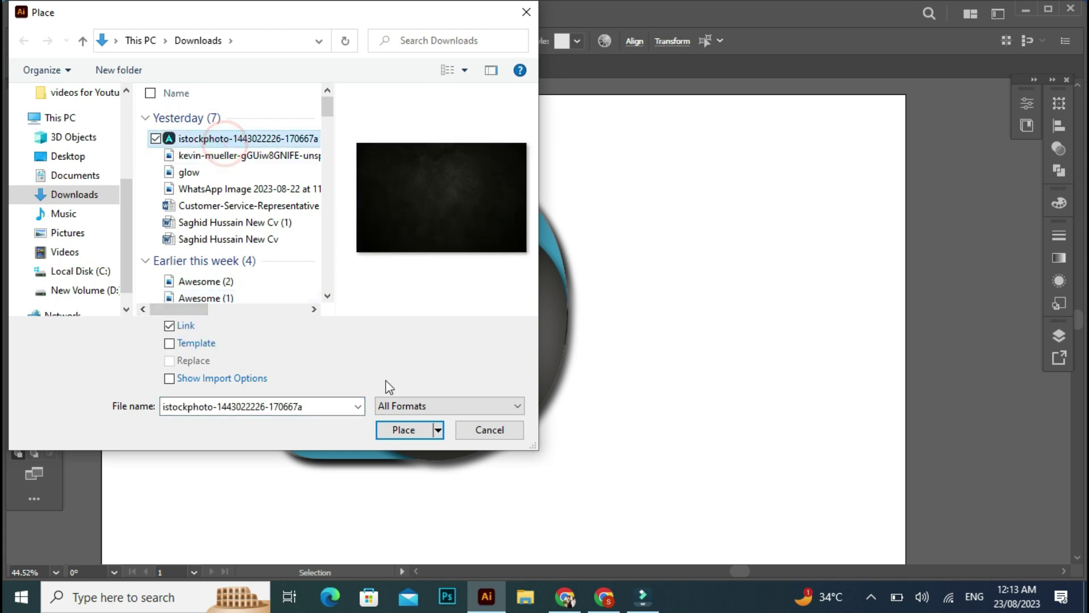
left_click(402, 429)
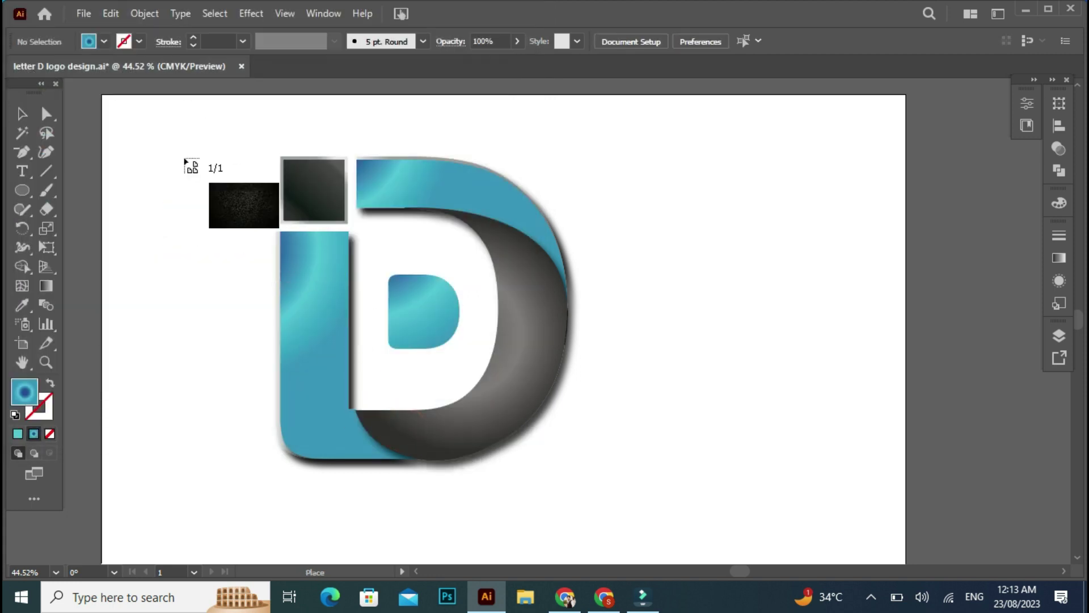
left_click_drag(110, 102, 687, 535)
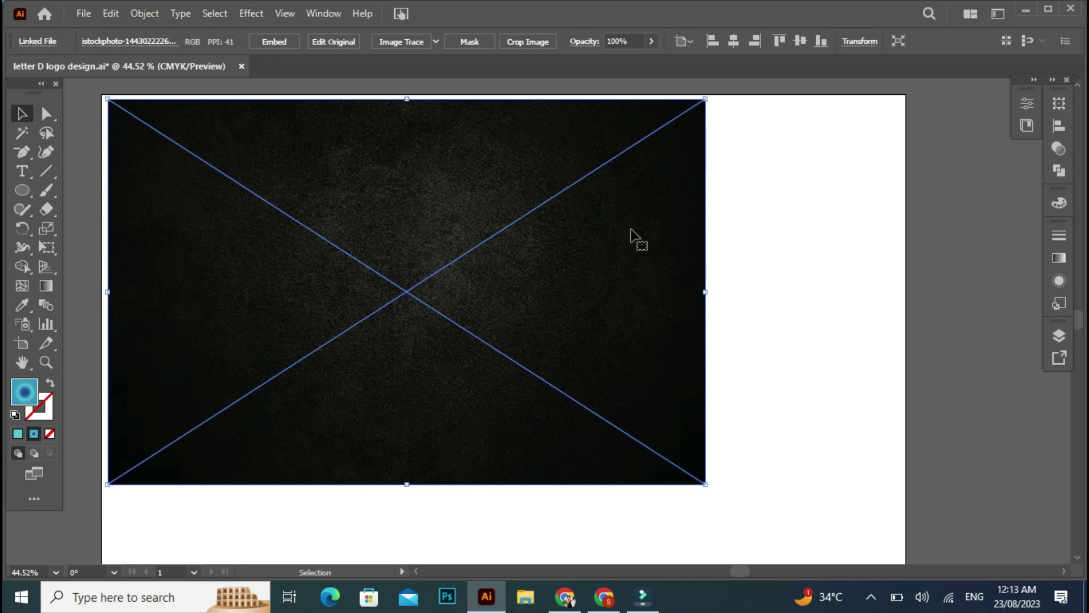
Step: Stretch the placed texture to the artboard's top and side edges, and extend its lower edge further down
left_click_drag(705, 292, 905, 297)
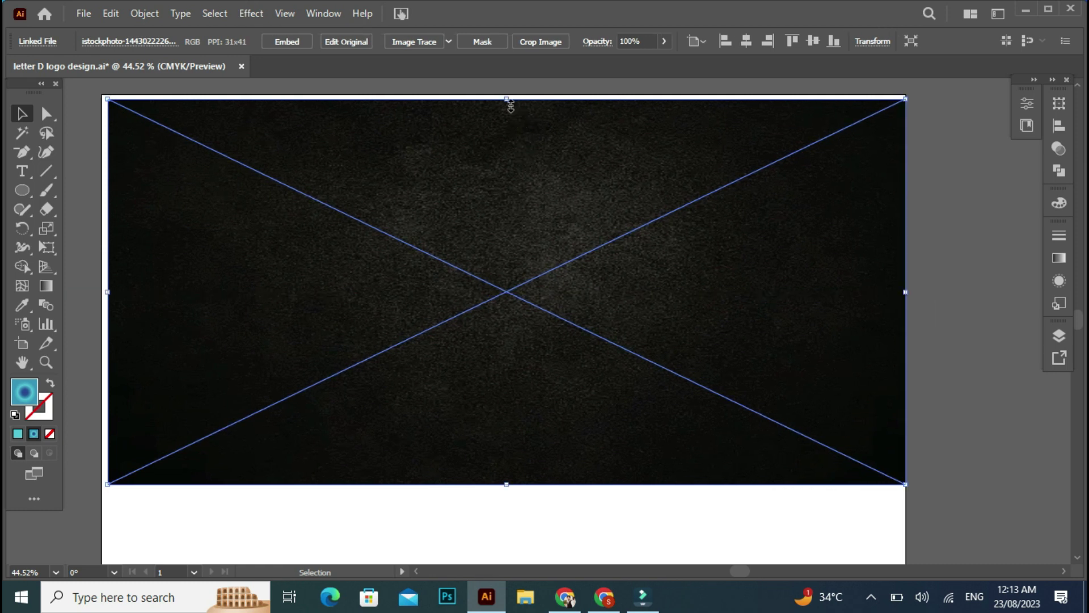
left_click_drag(507, 103, 507, 95)
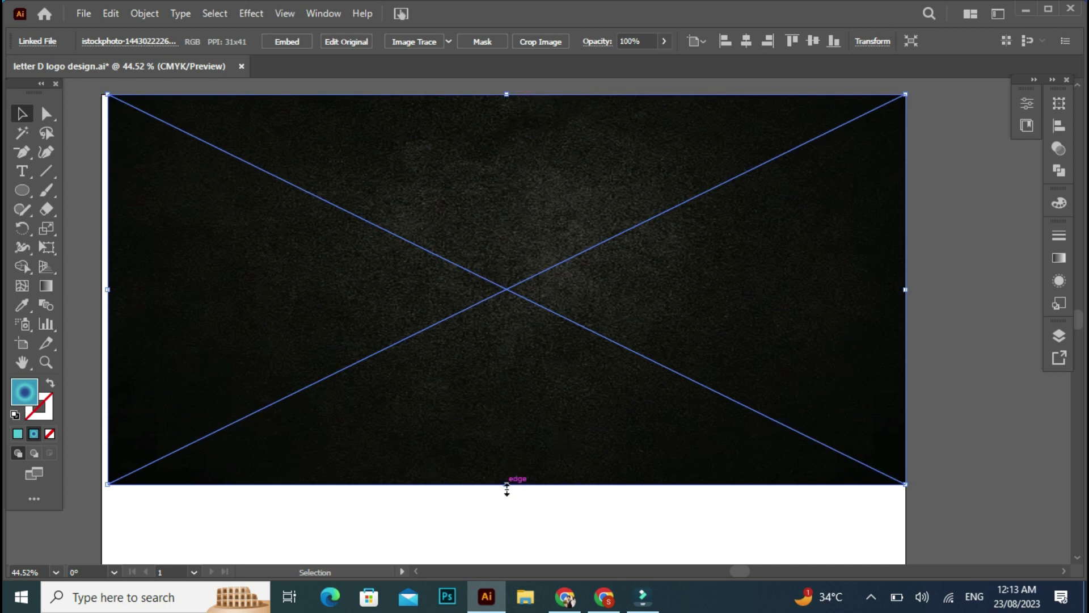
left_click_drag(507, 485, 506, 557)
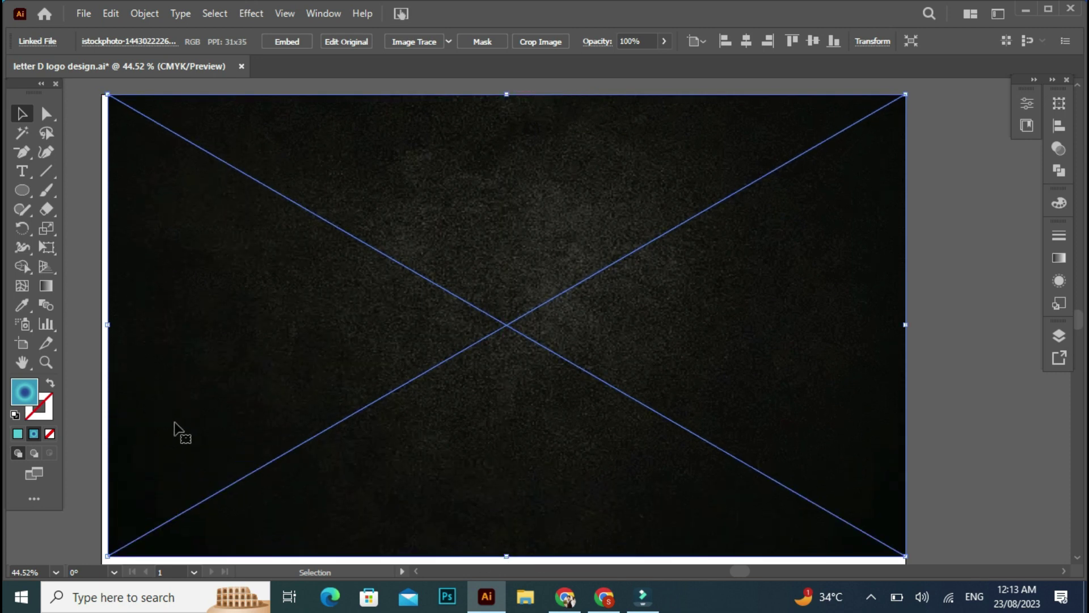
left_click_drag(107, 324, 94, 325)
left_click_drag(500, 556, 502, 581)
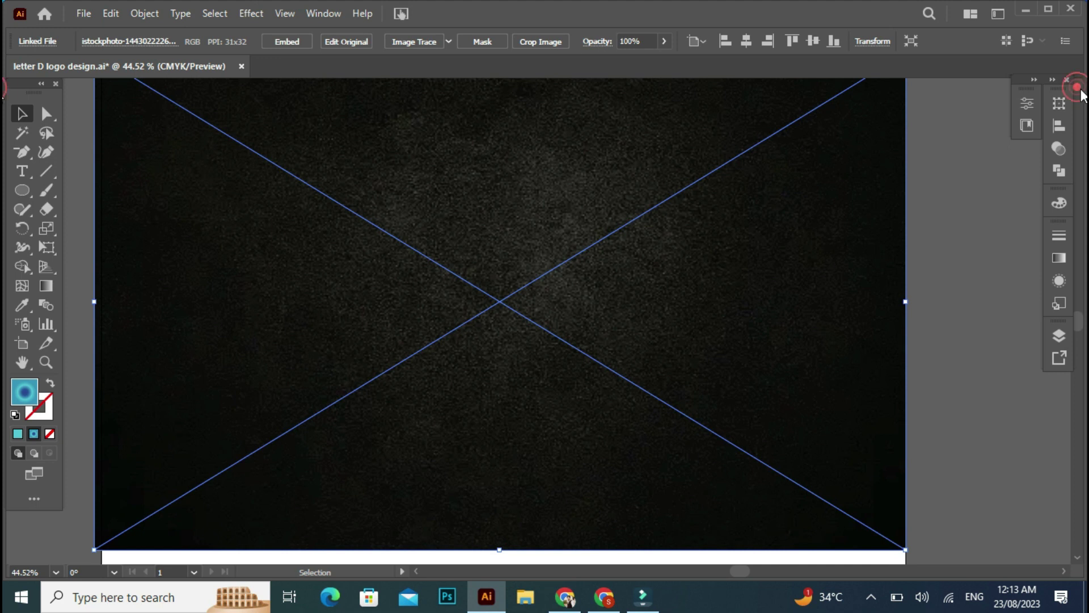
scroll(1082, 96, "up", 2)
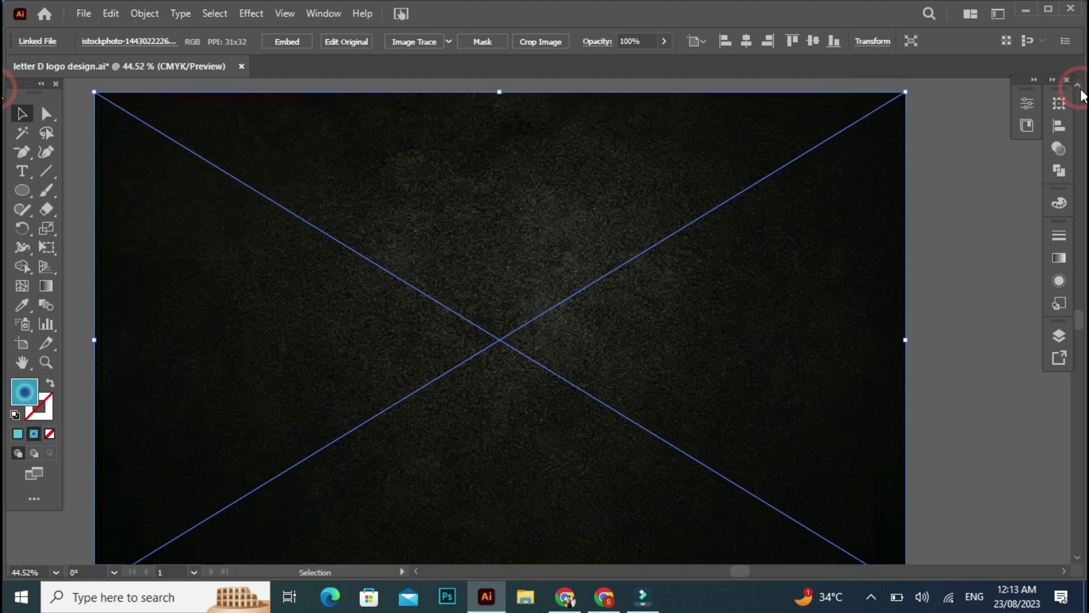
scroll(1081, 566, "down", 1)
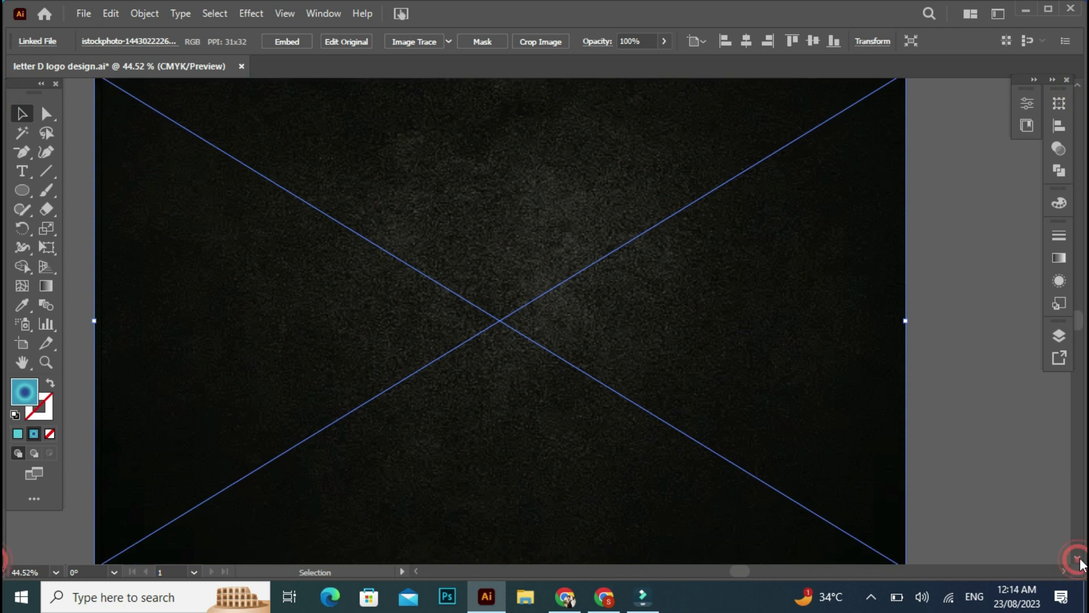
Step: Embed the texture image in the document and send it to the back, behind the logo
left_click(288, 47)
right_click(468, 254)
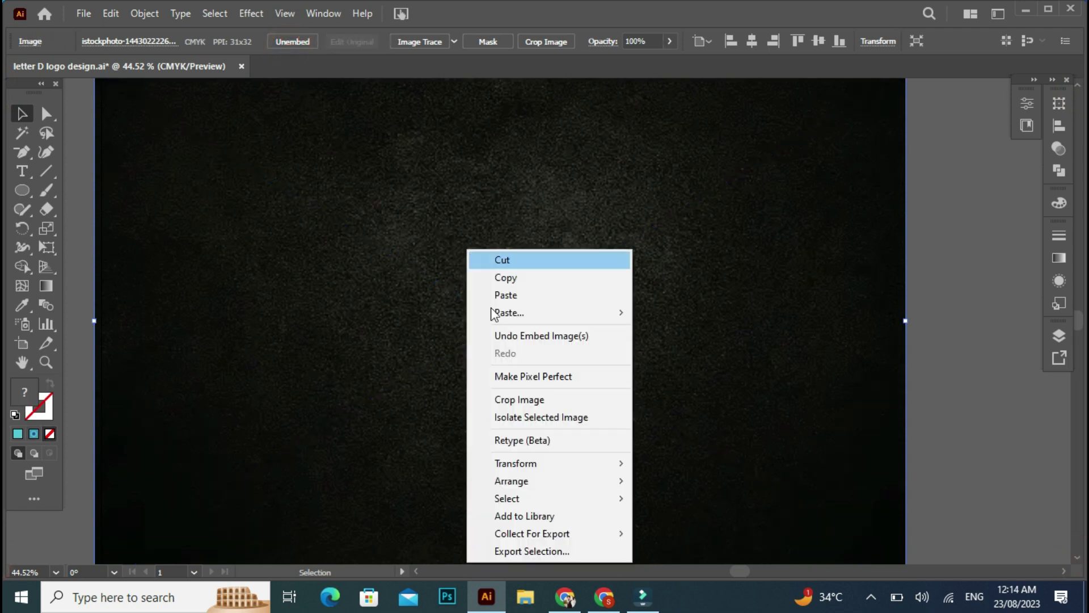
mouse_move(521, 482)
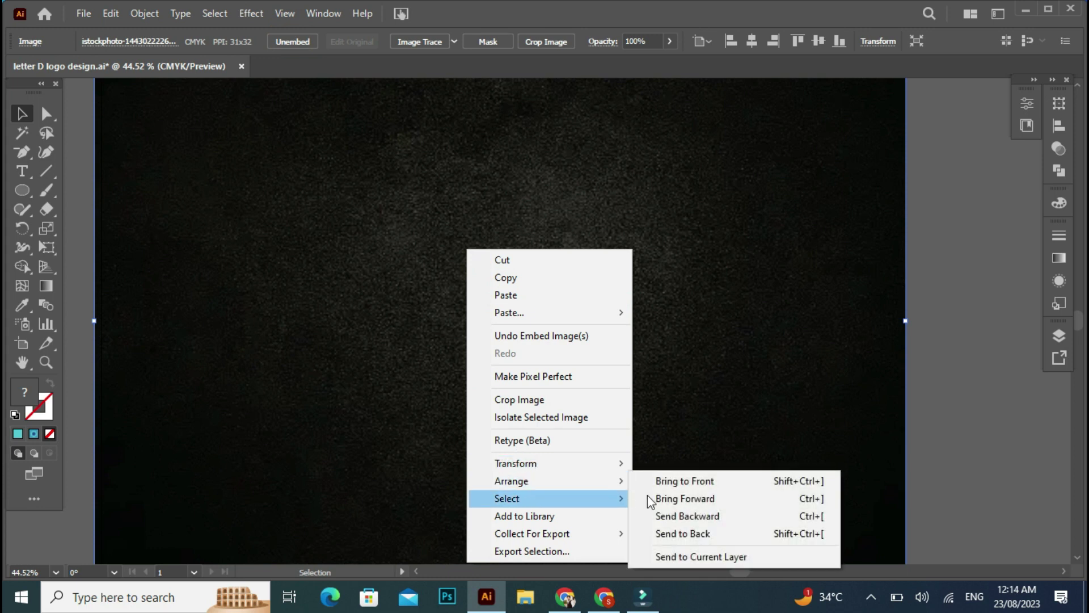
left_click(673, 534)
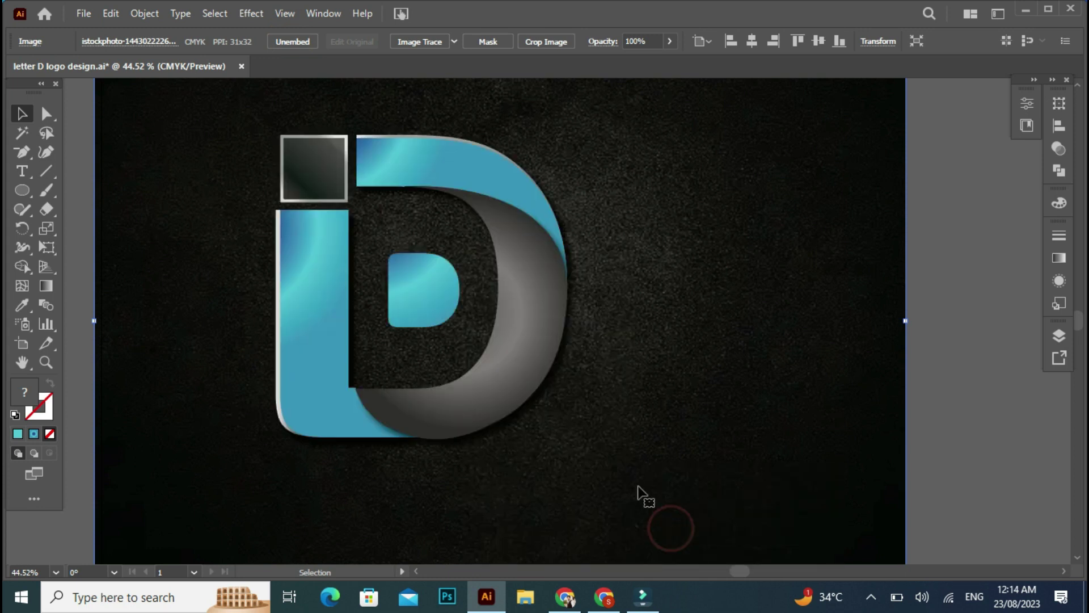